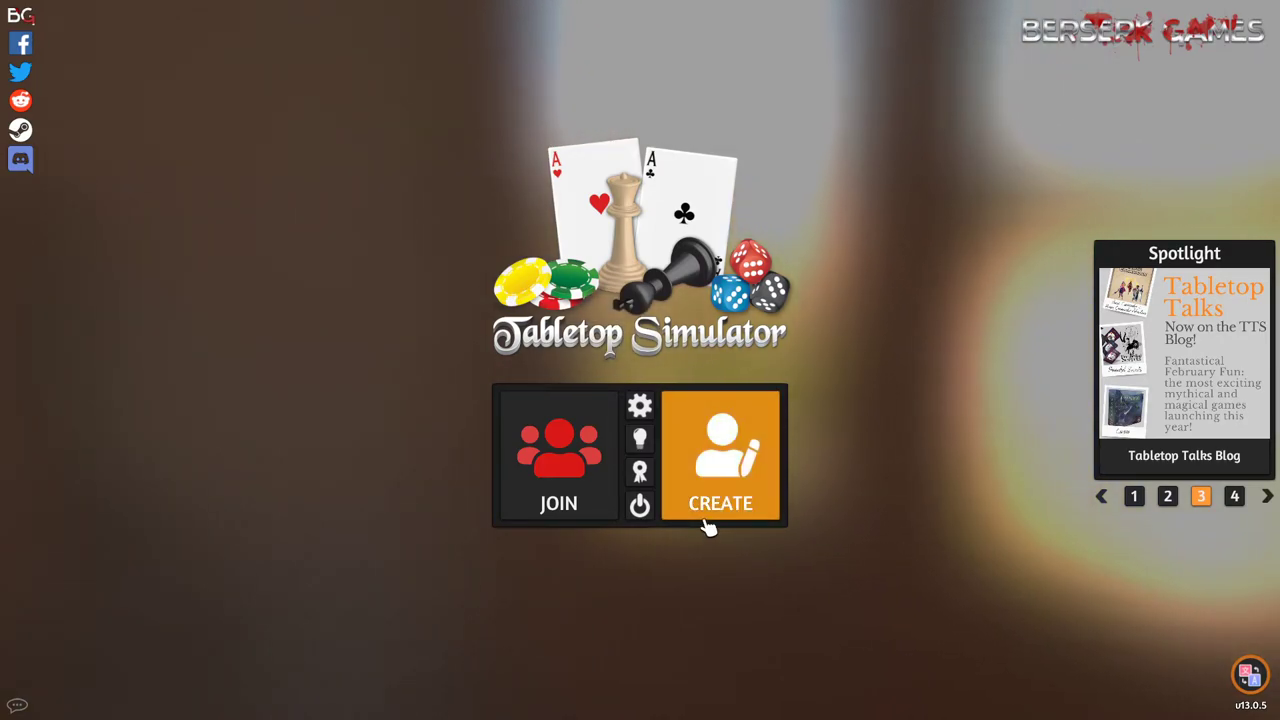
Start a singleplayer game and close the Games browser to reveal the empty hexagon table.
left_click(750, 487)
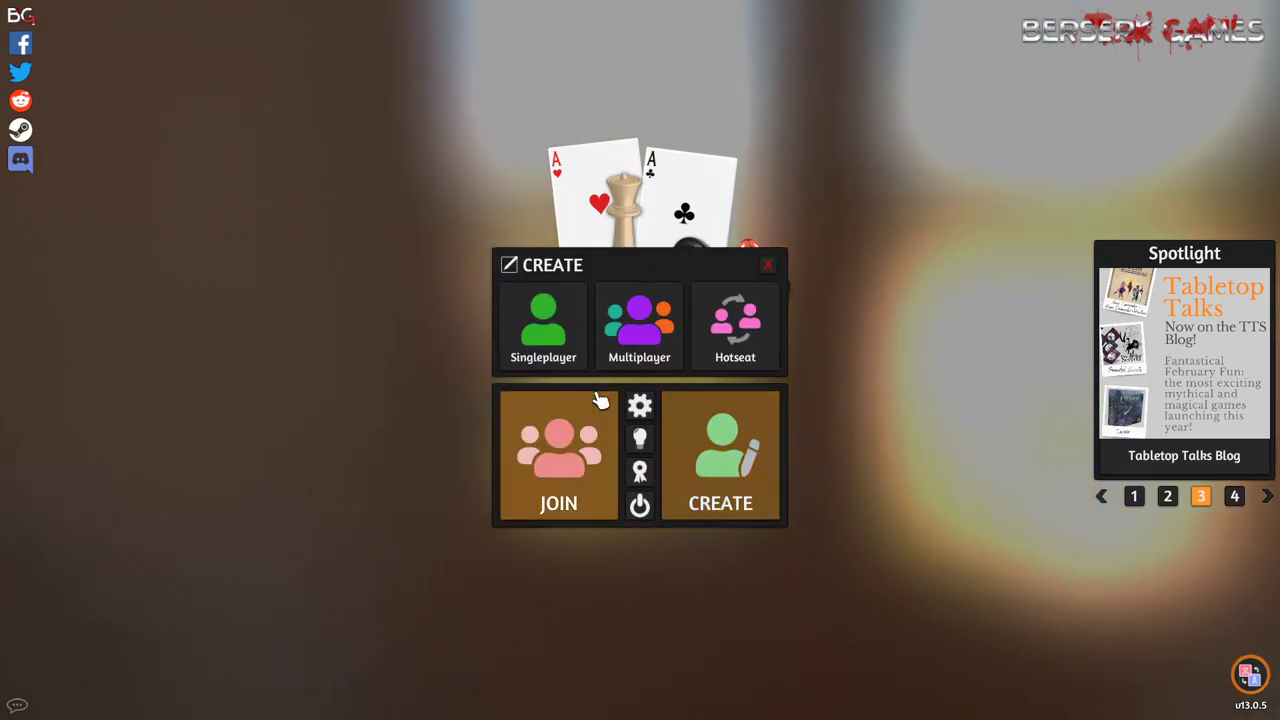
left_click(545, 365)
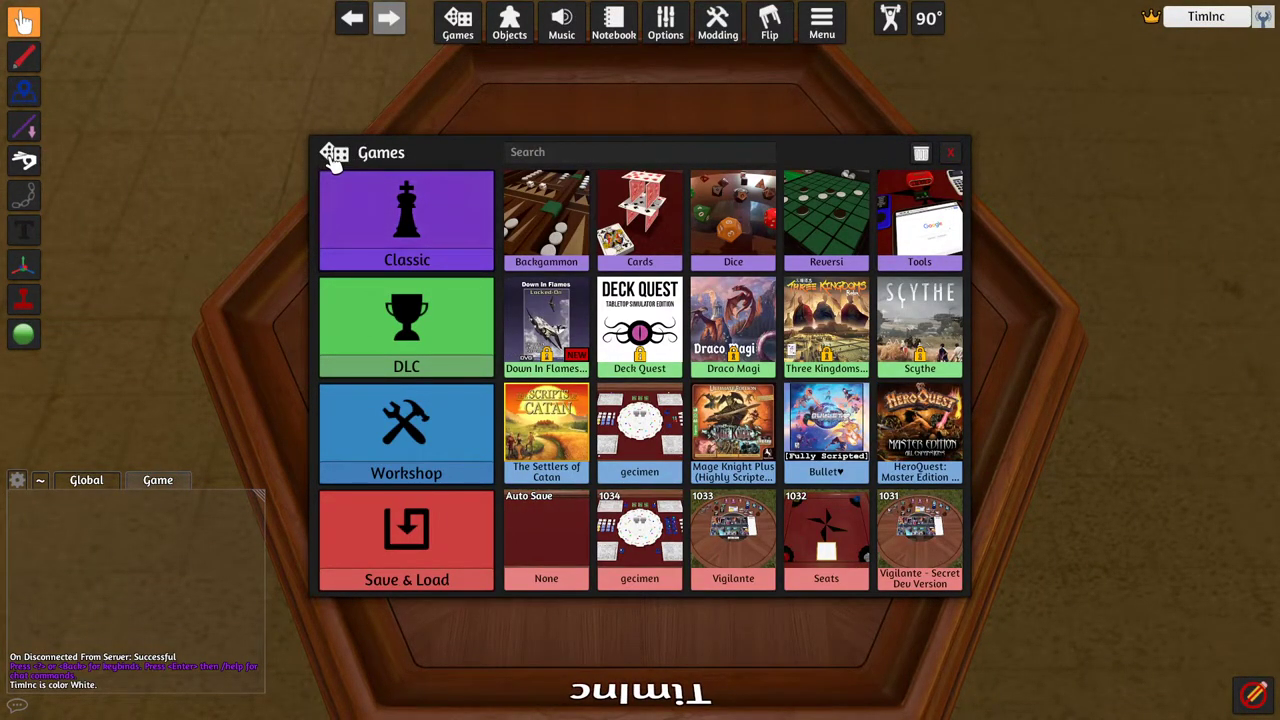
left_click(954, 152)
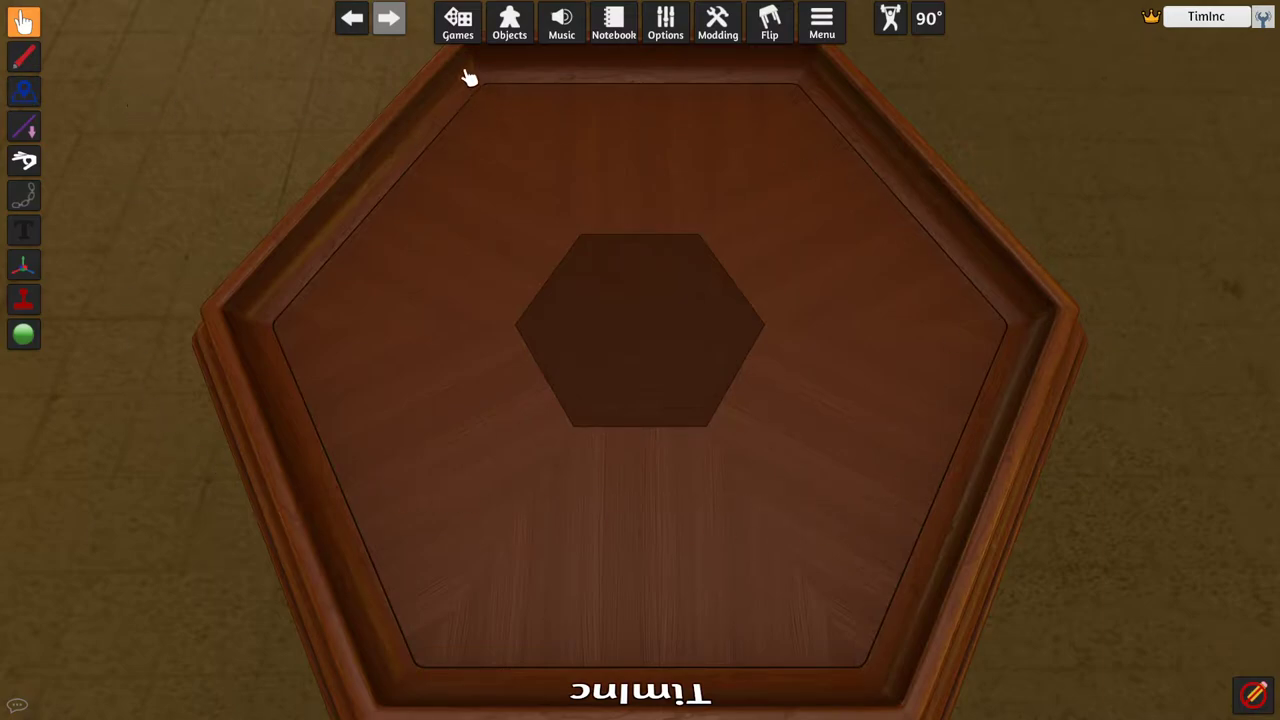
Browse the Tables and Backgrounds object categories, then close the Objects panel.
left_click(504, 28)
left_click(1003, 357)
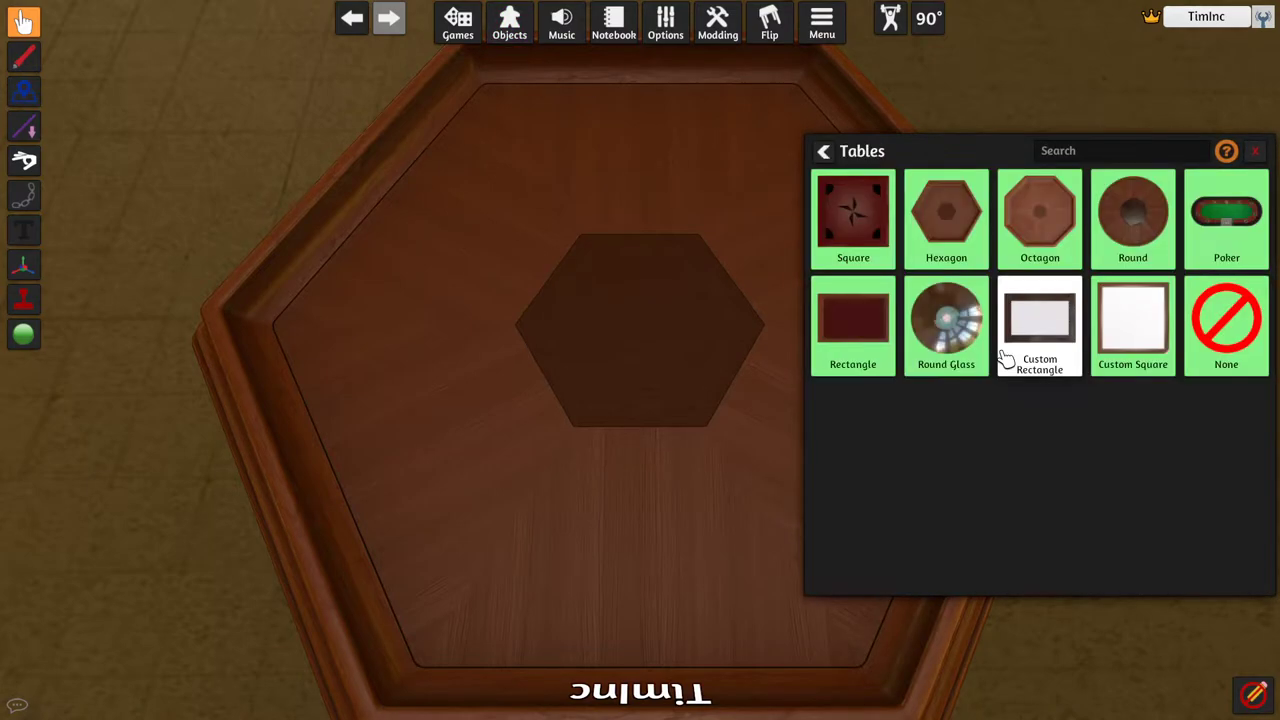
left_click(823, 151)
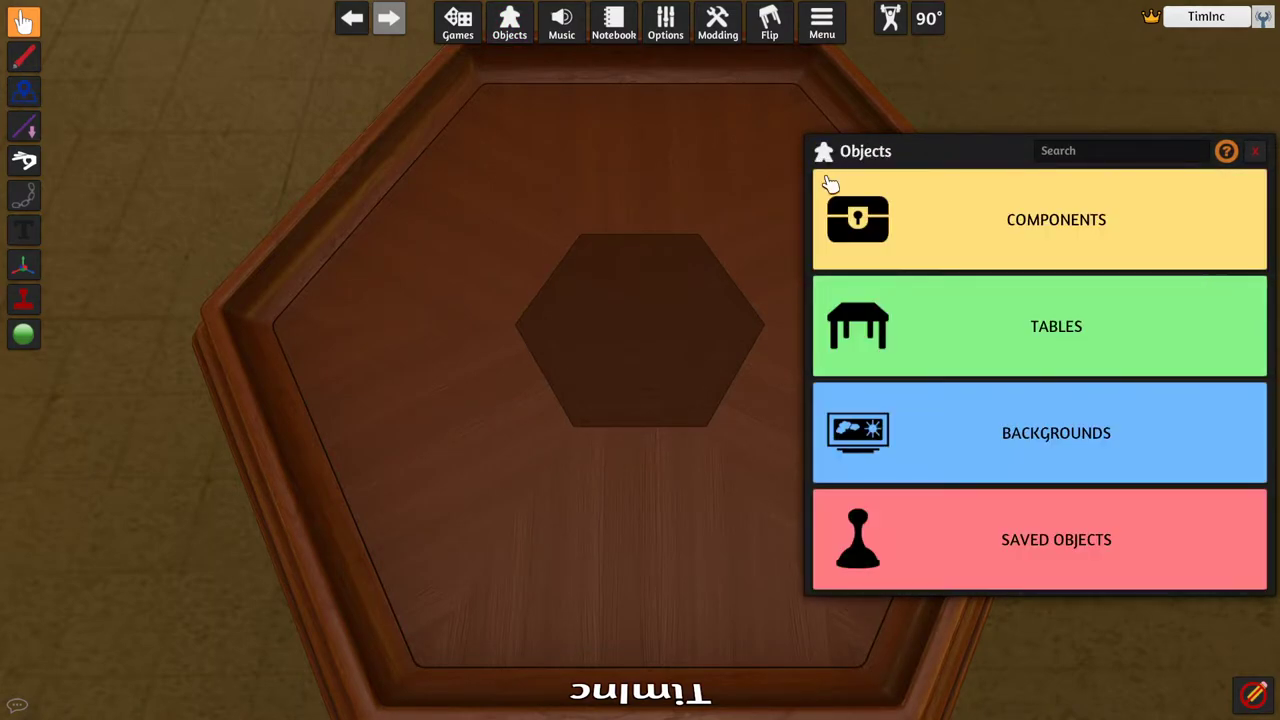
left_click(1011, 458)
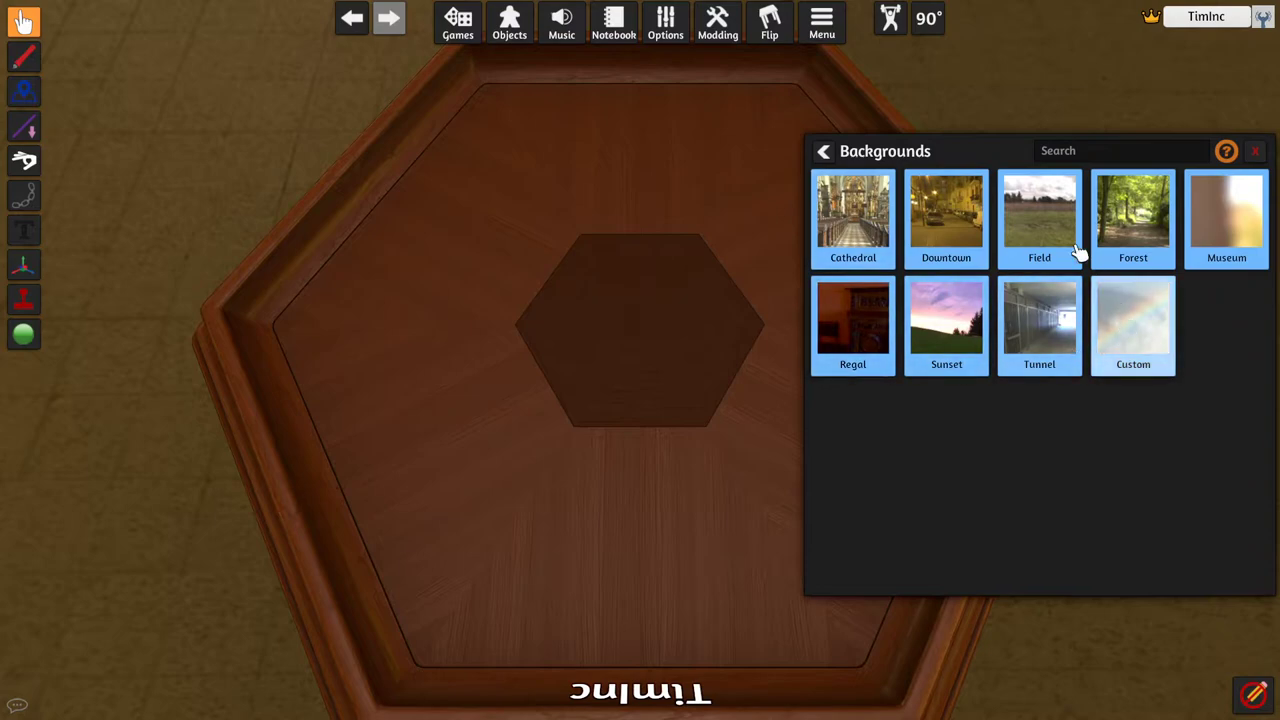
left_click(824, 152)
left_click(1254, 151)
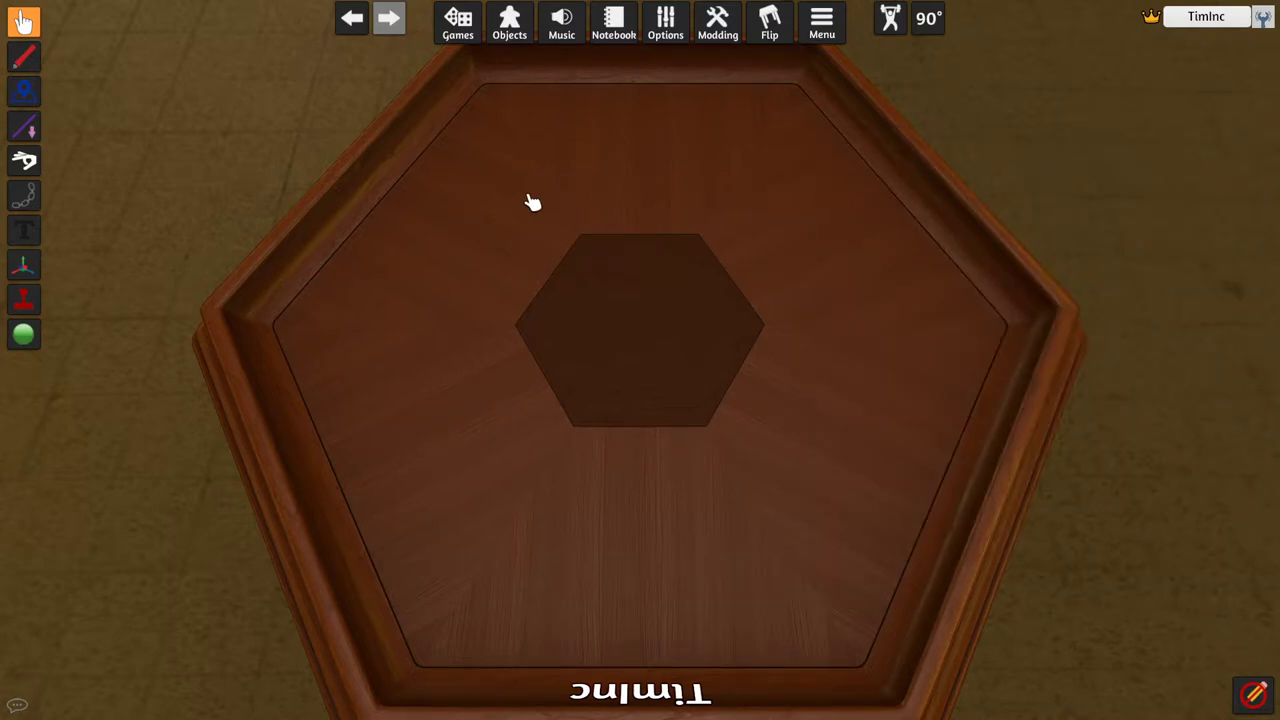
Swap the hexagon table for the red-felt Rectangle table from Objects > Tables.
left_click(510, 30)
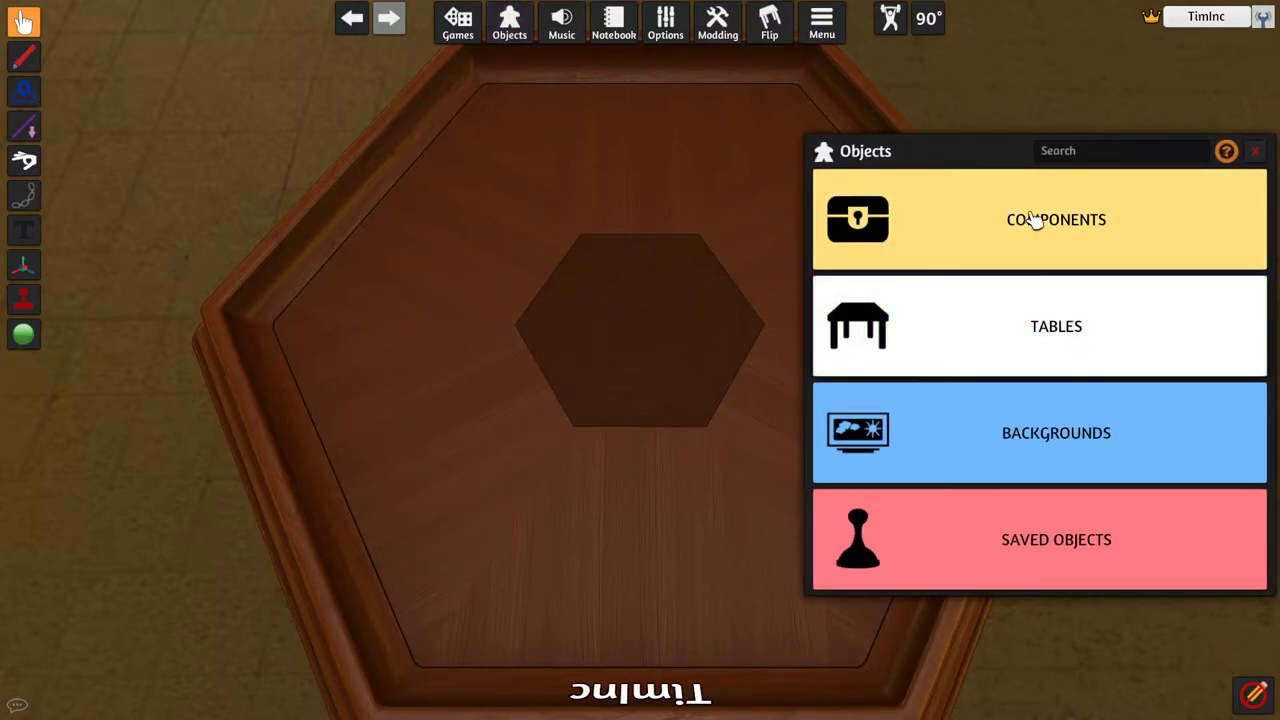
left_click(1035, 295)
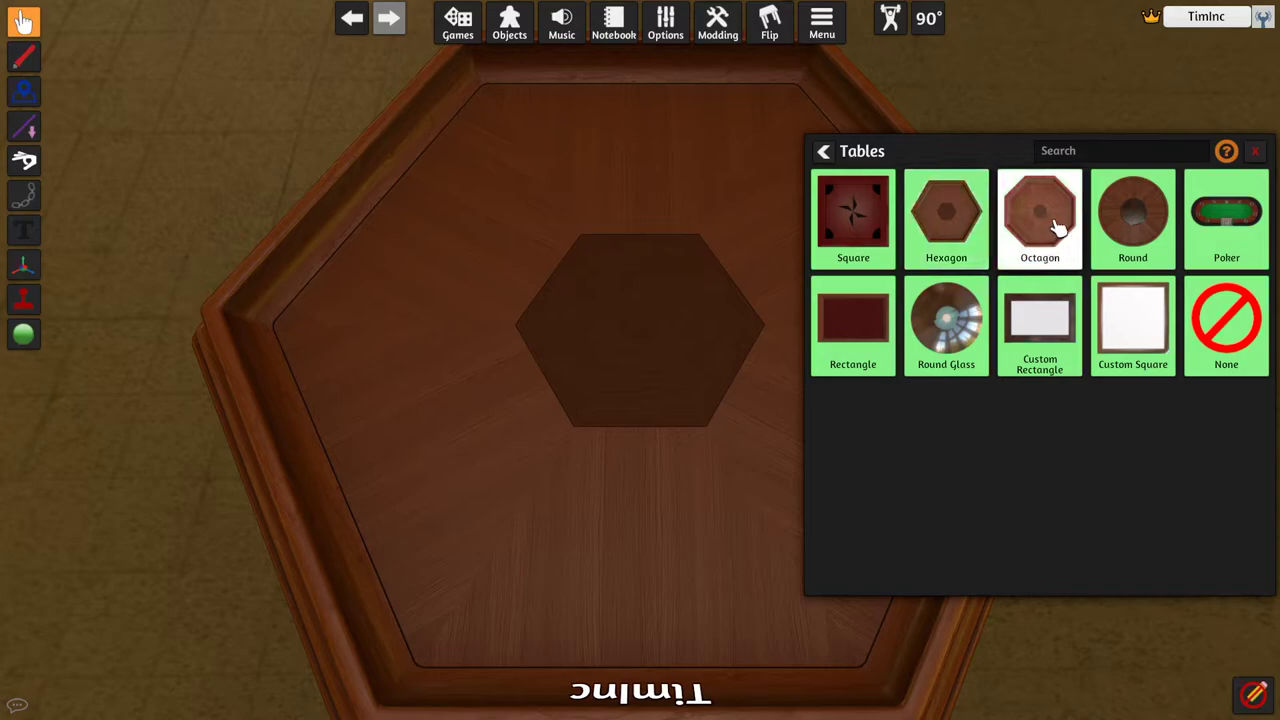
left_click(856, 366)
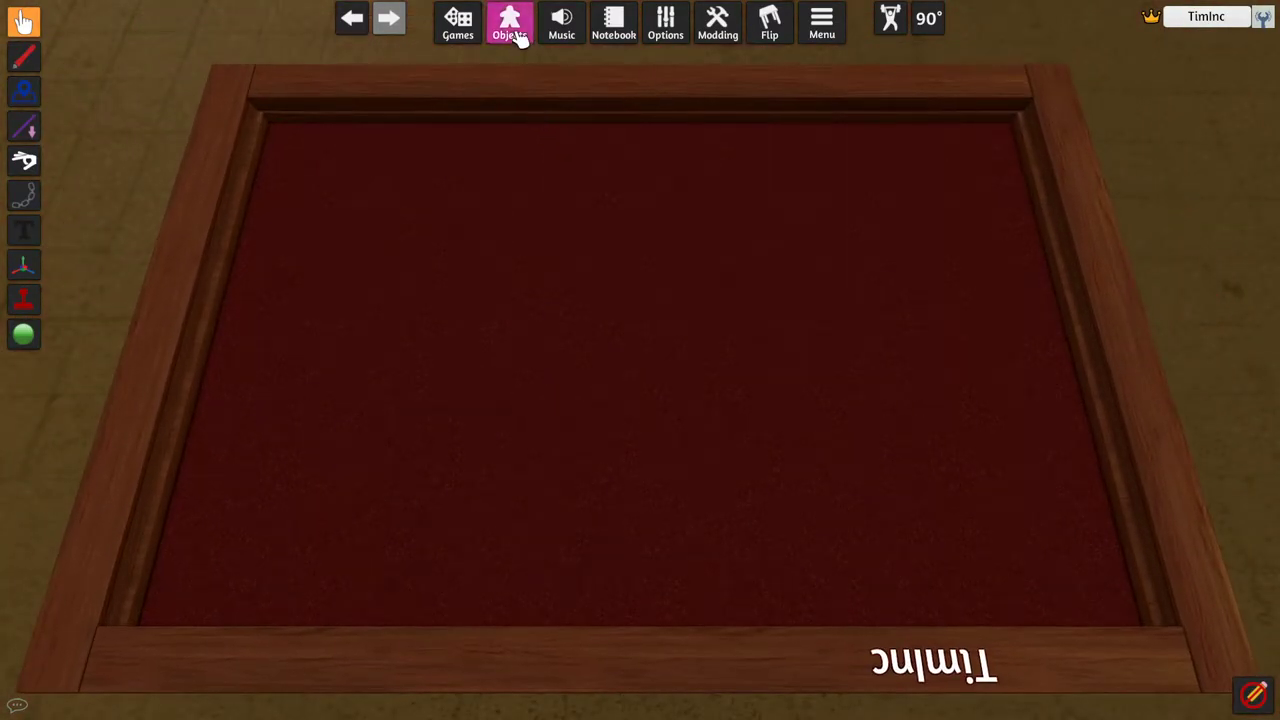
Set the grassy Field background from Objects > Backgrounds.
left_click(510, 30)
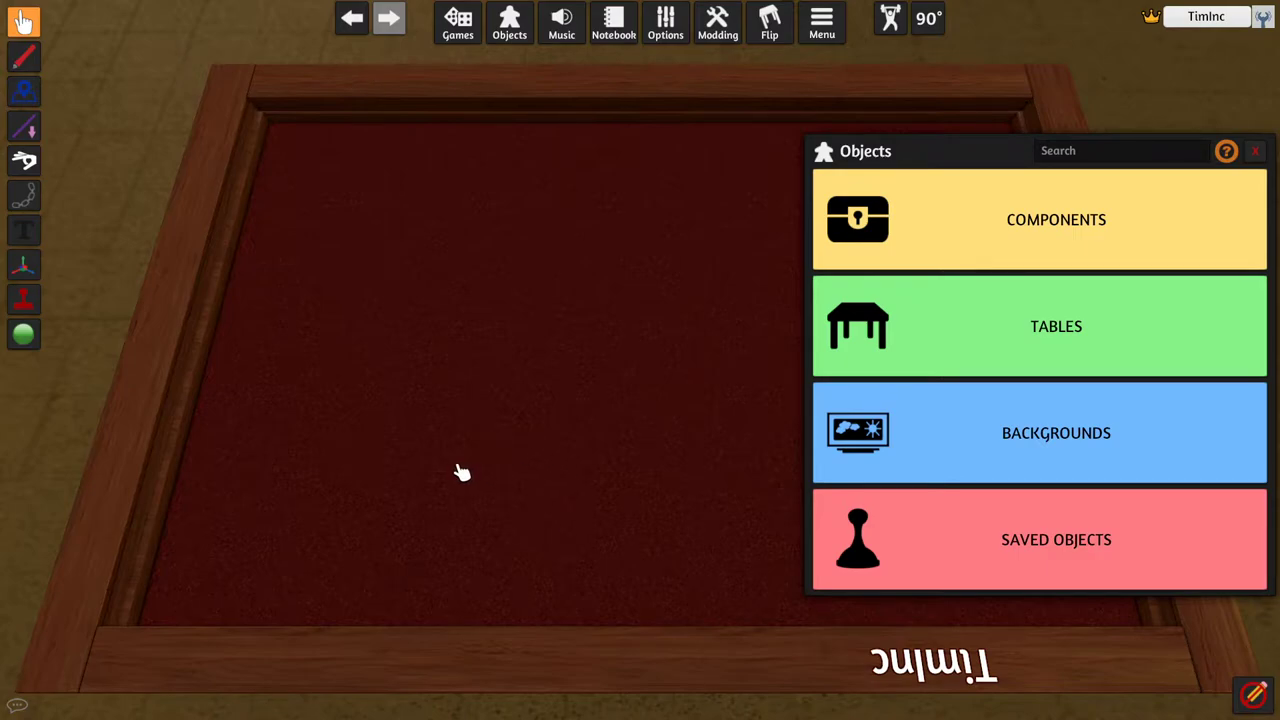
left_click(968, 455)
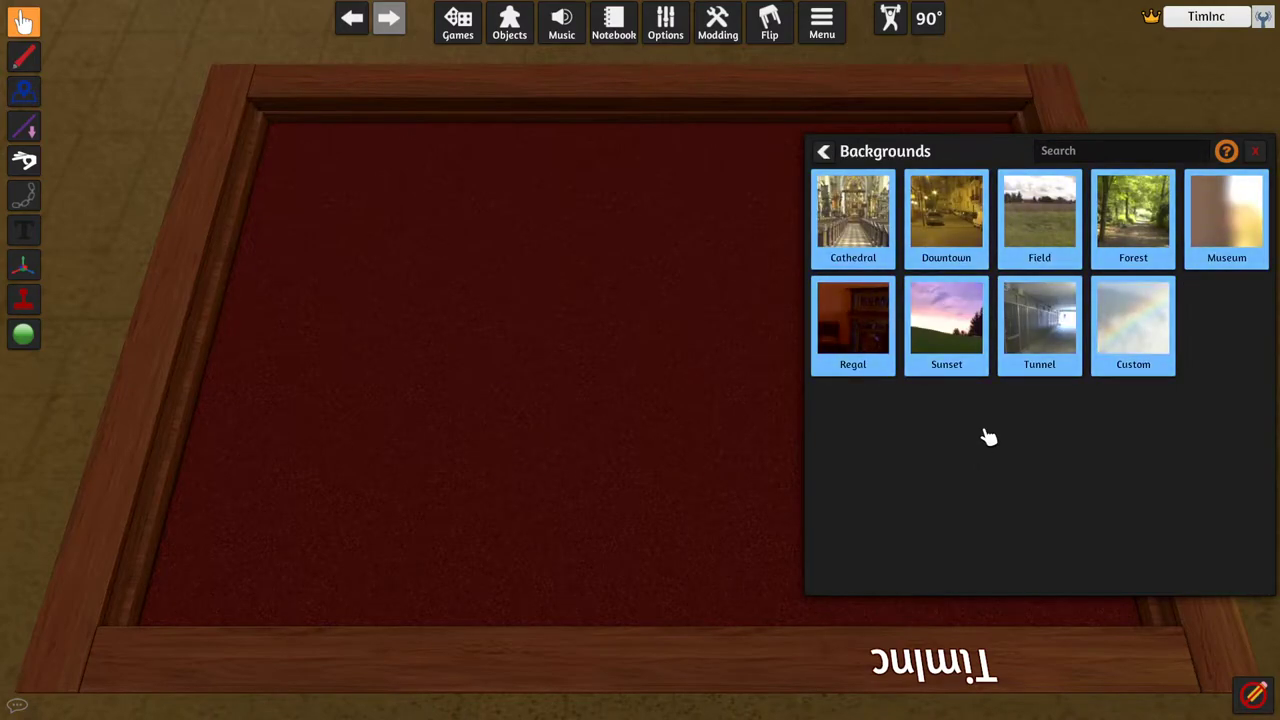
left_click(1036, 233)
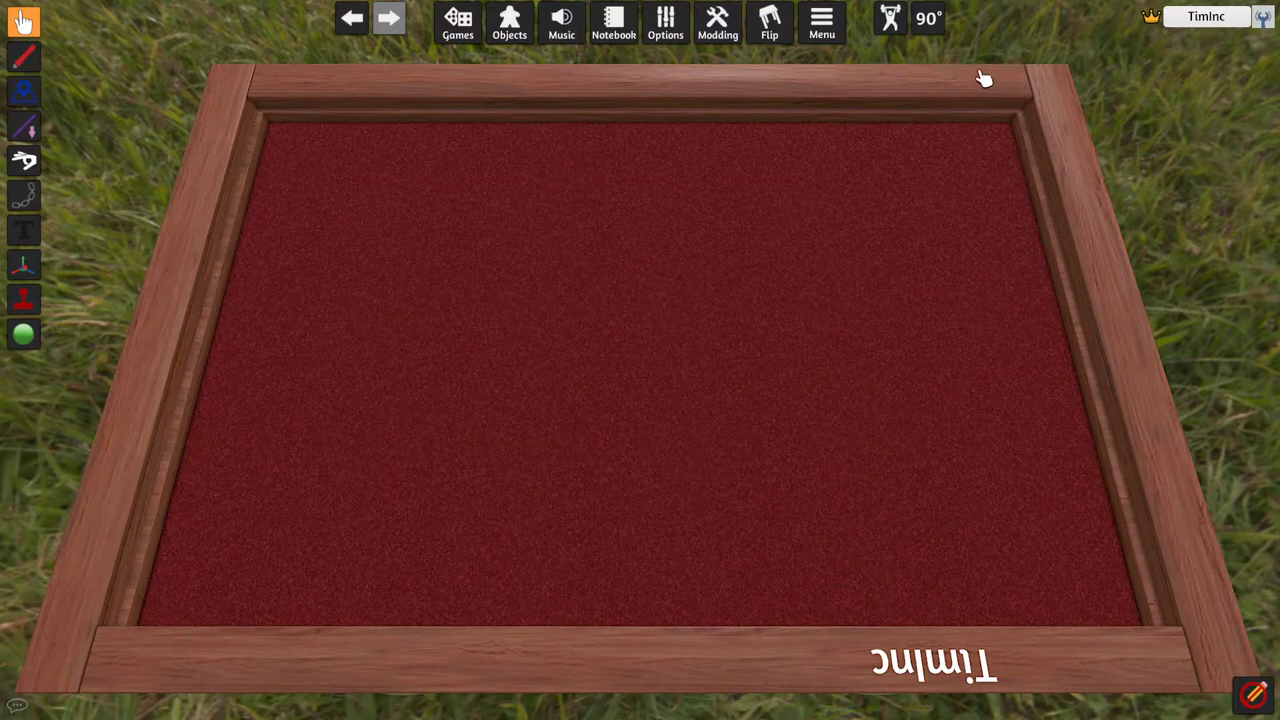
Preview the Downtown street background, tilting low to see the table legs.
left_click(507, 38)
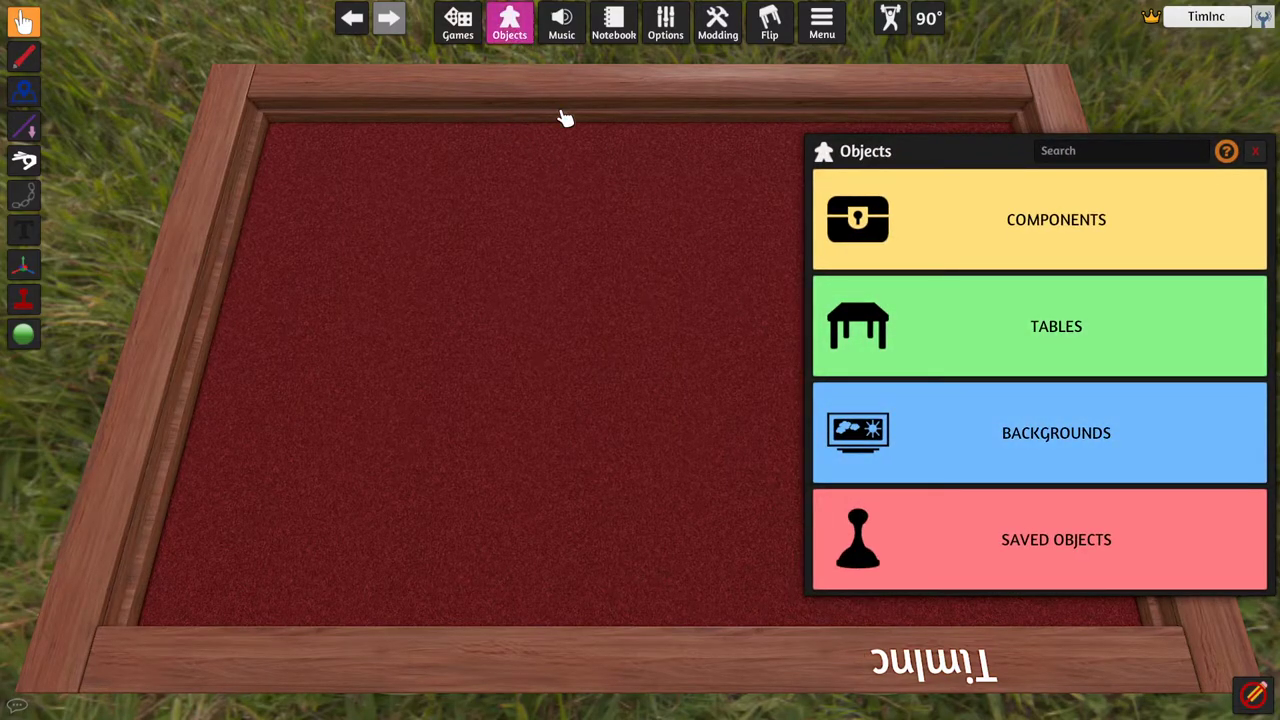
left_click(968, 464)
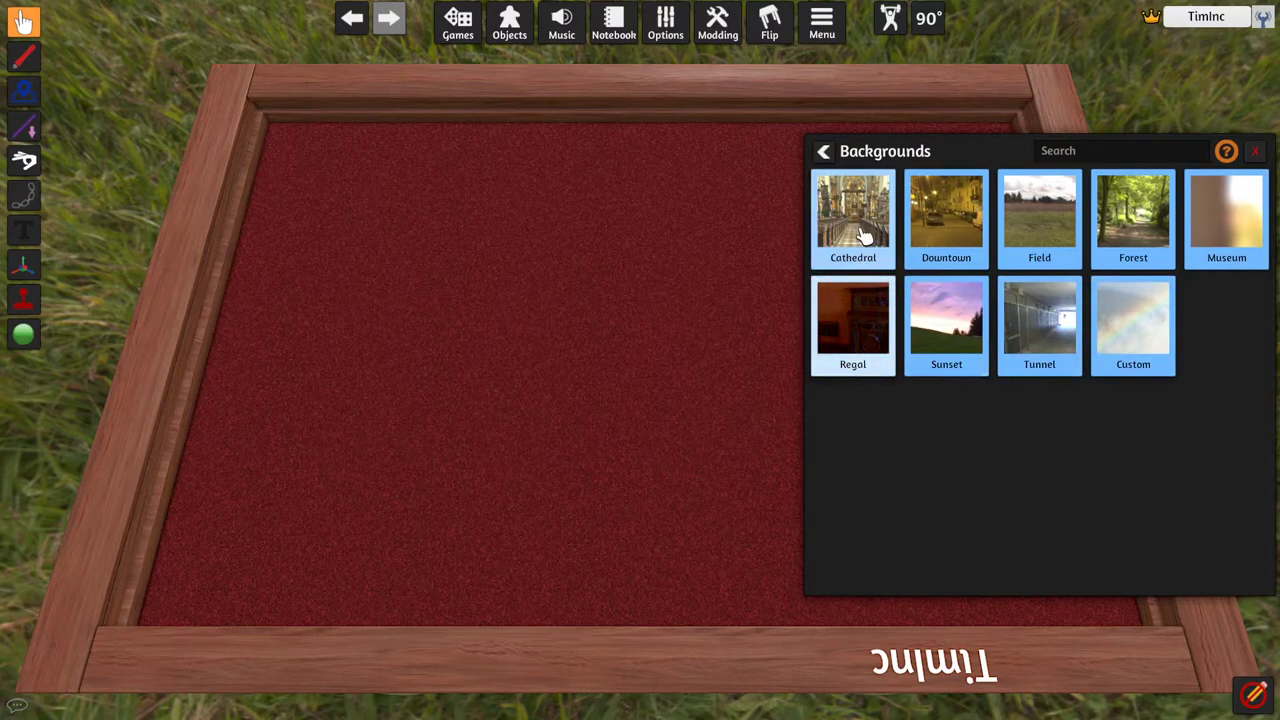
left_click(930, 234)
right_click_drag(595, 430, 770, 311)
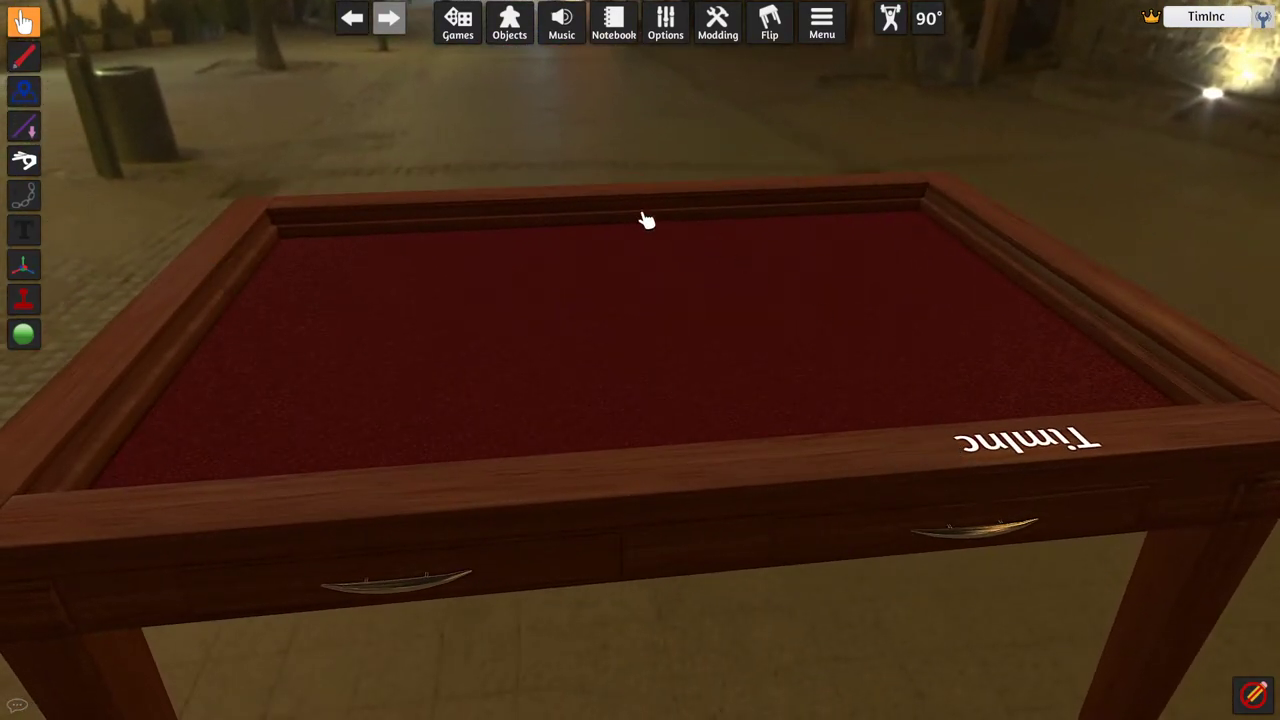
key("space")
Preview the Regal room background, orbiting to view the table's side.
left_click(509, 22)
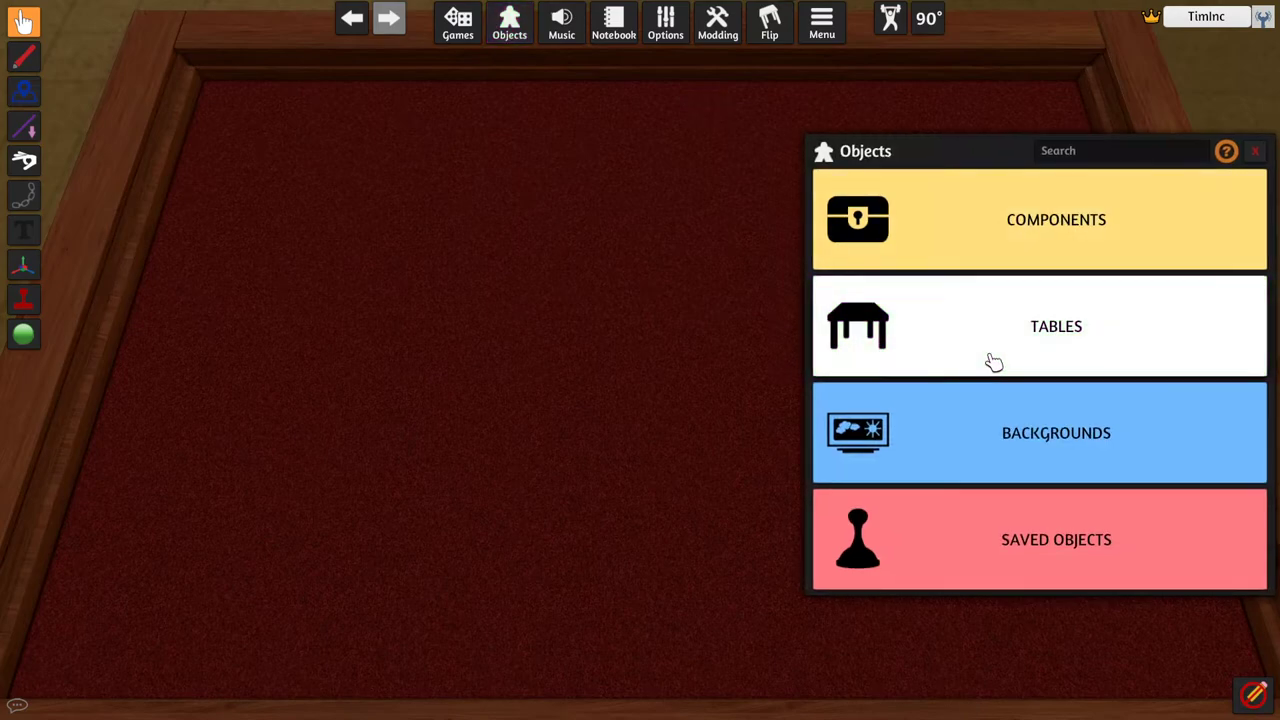
left_click(1003, 432)
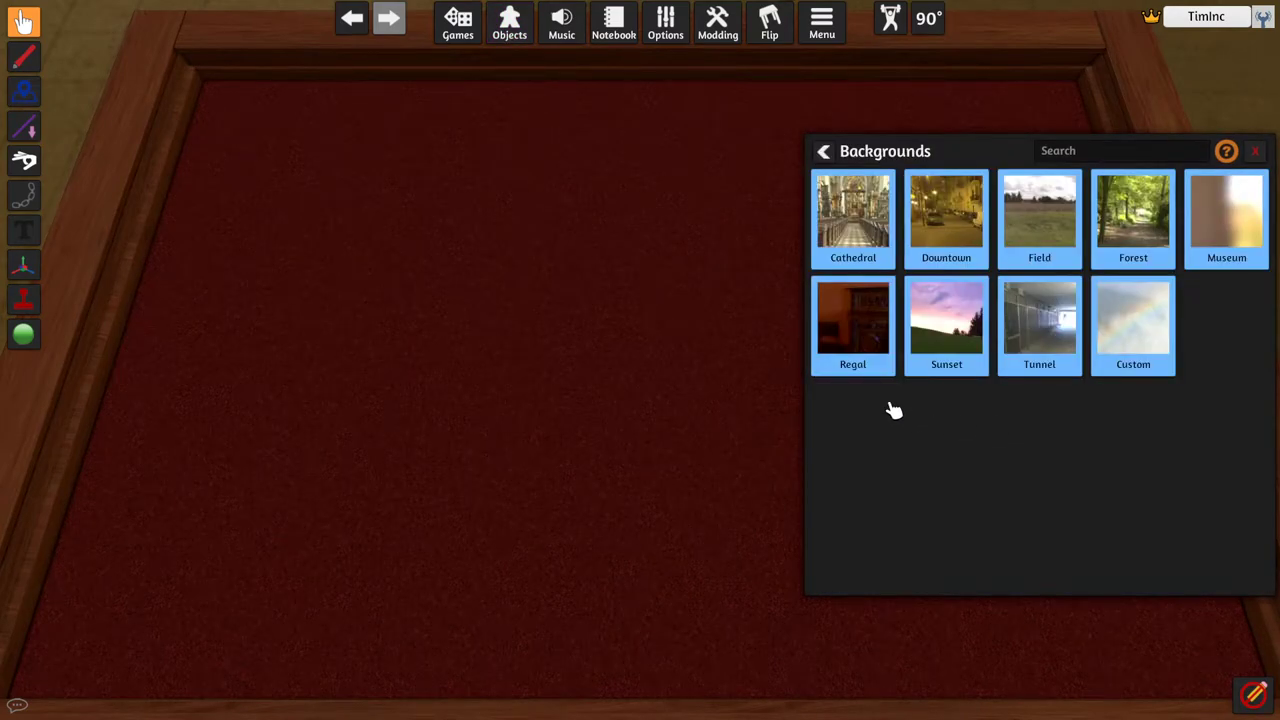
left_click(880, 368)
right_click_drag(736, 400, 937, 177)
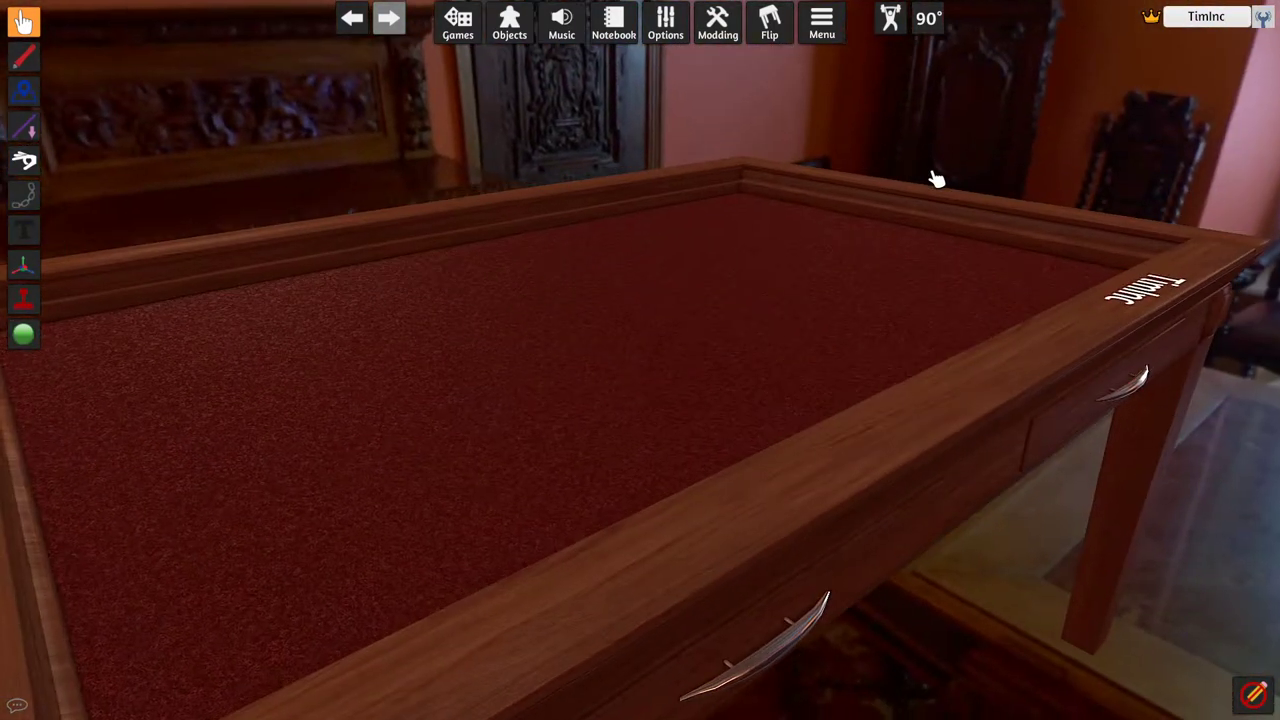
key("space")
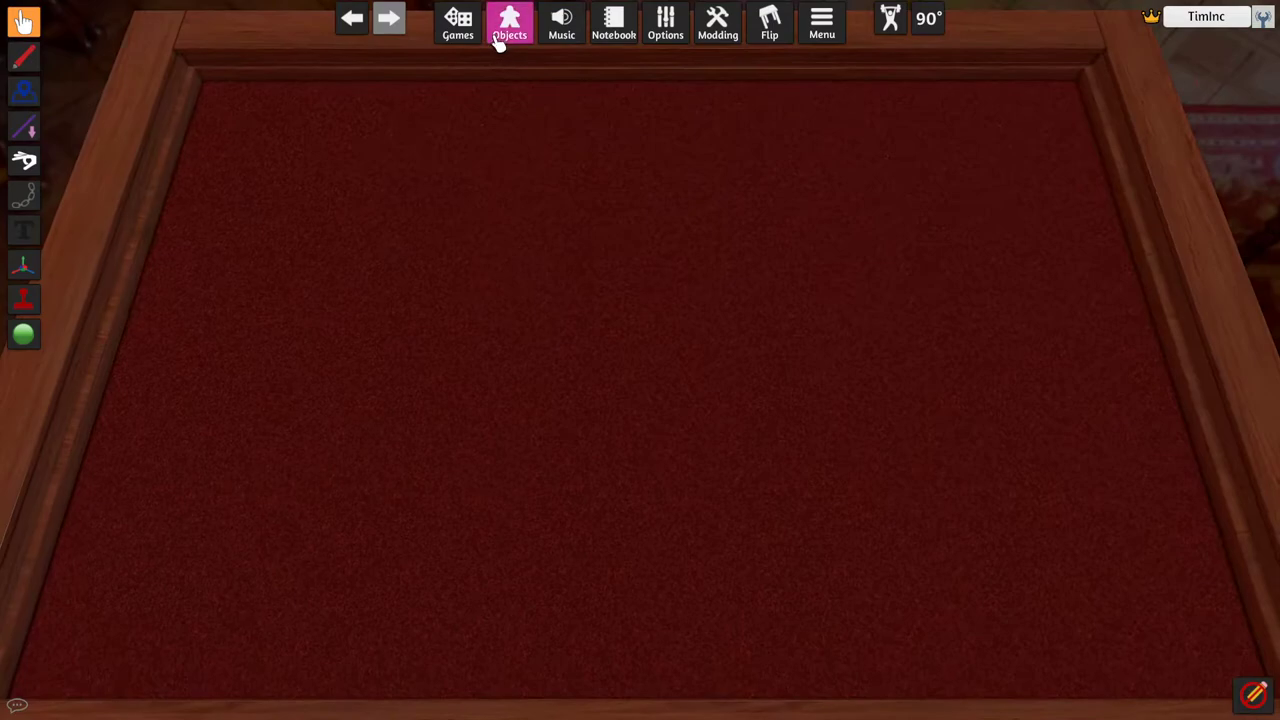
Switch back to the Field background and close the Objects panel.
left_click(500, 35)
left_click(1080, 410)
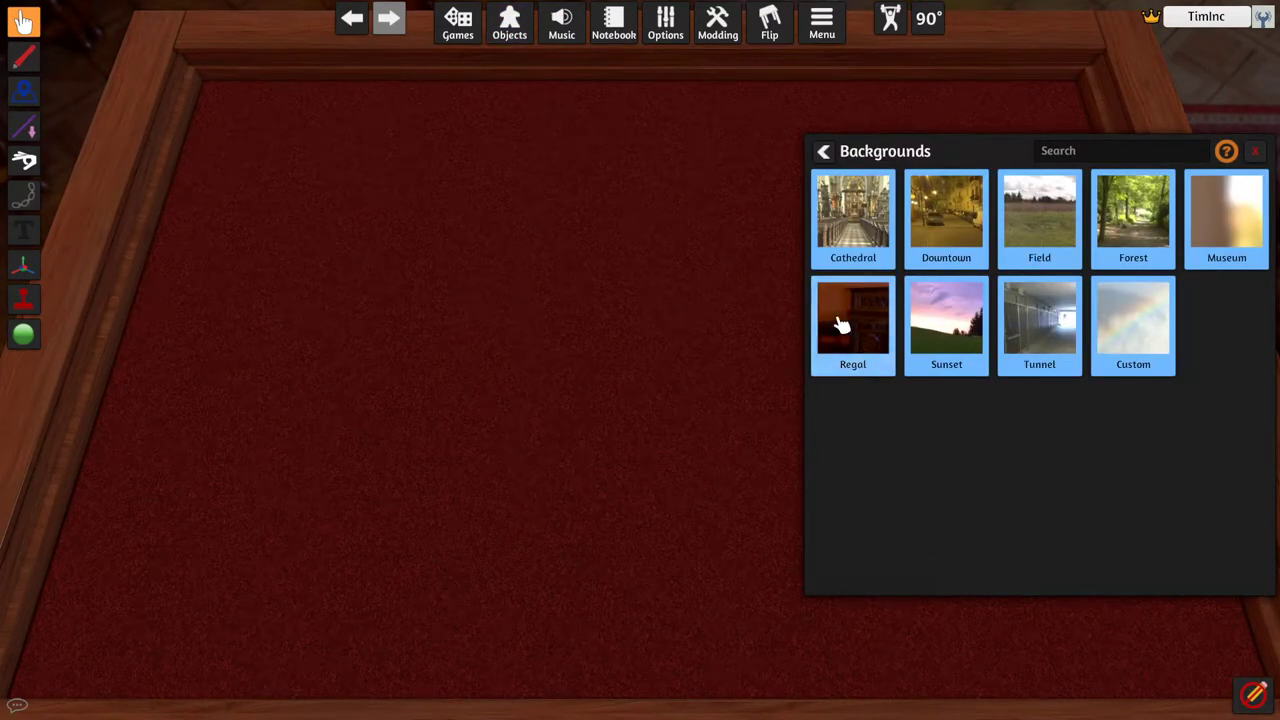
left_click(1045, 234)
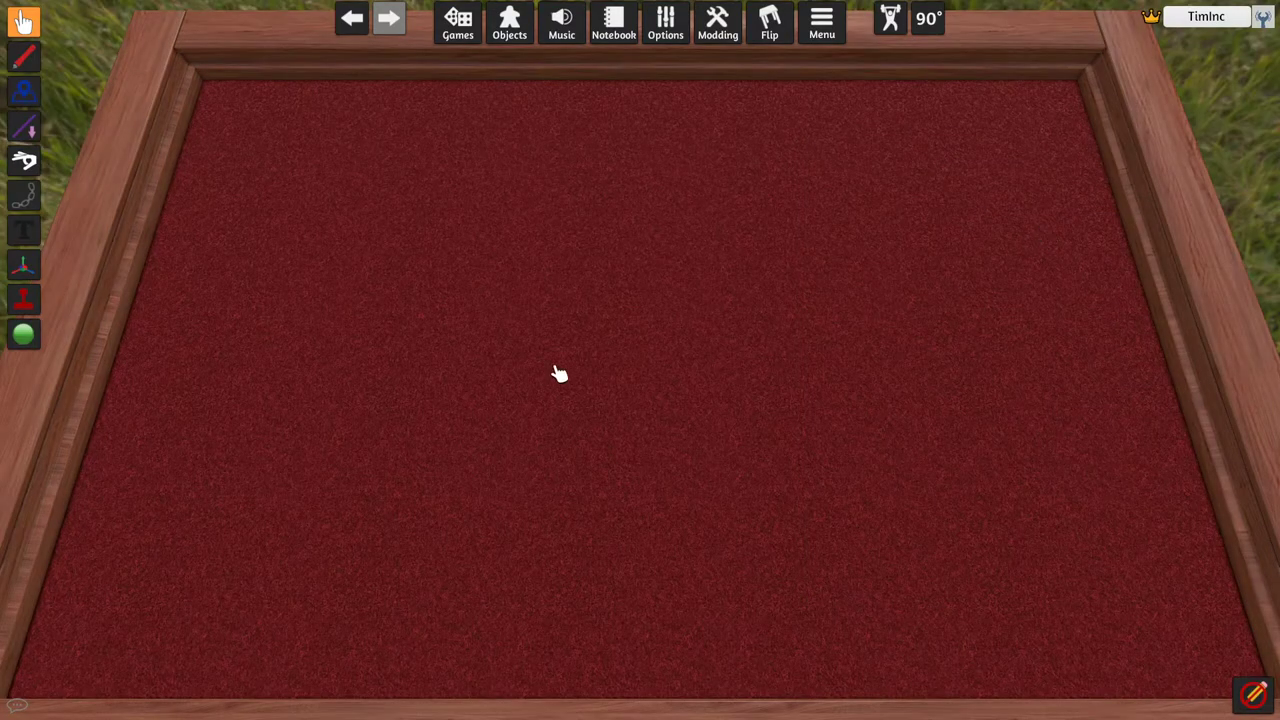
left_click(516, 40)
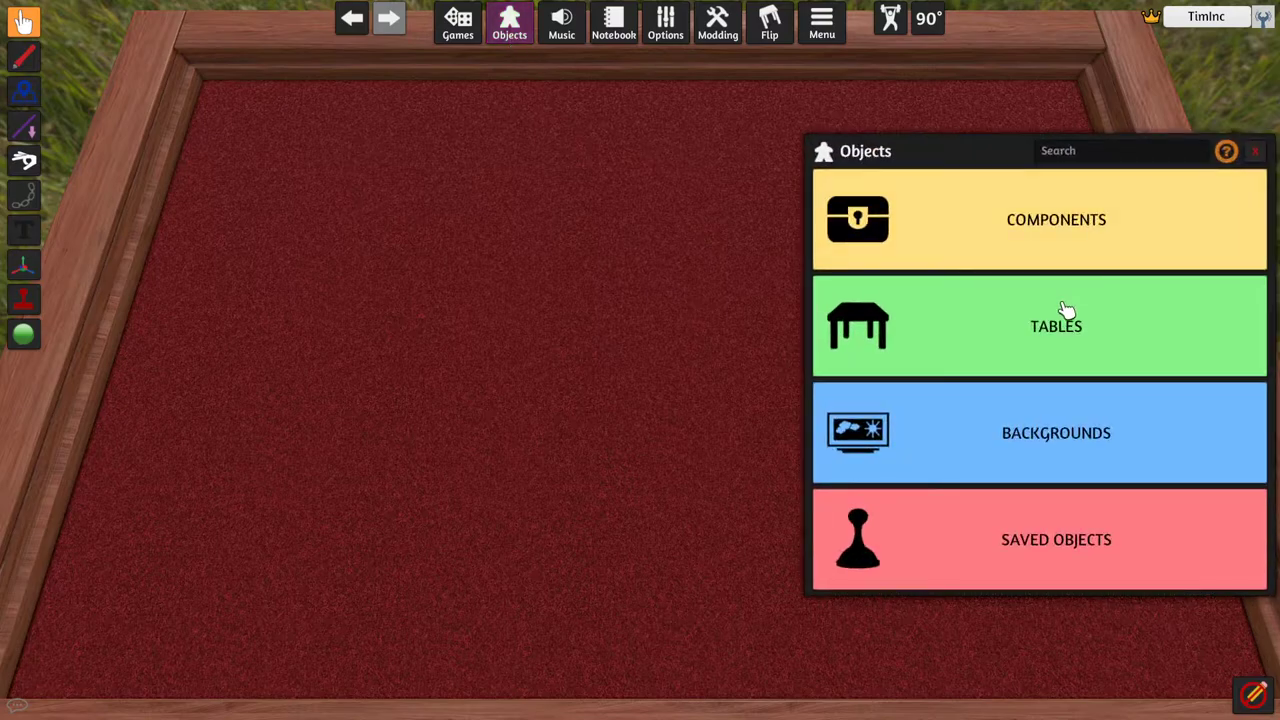
left_click(1255, 151)
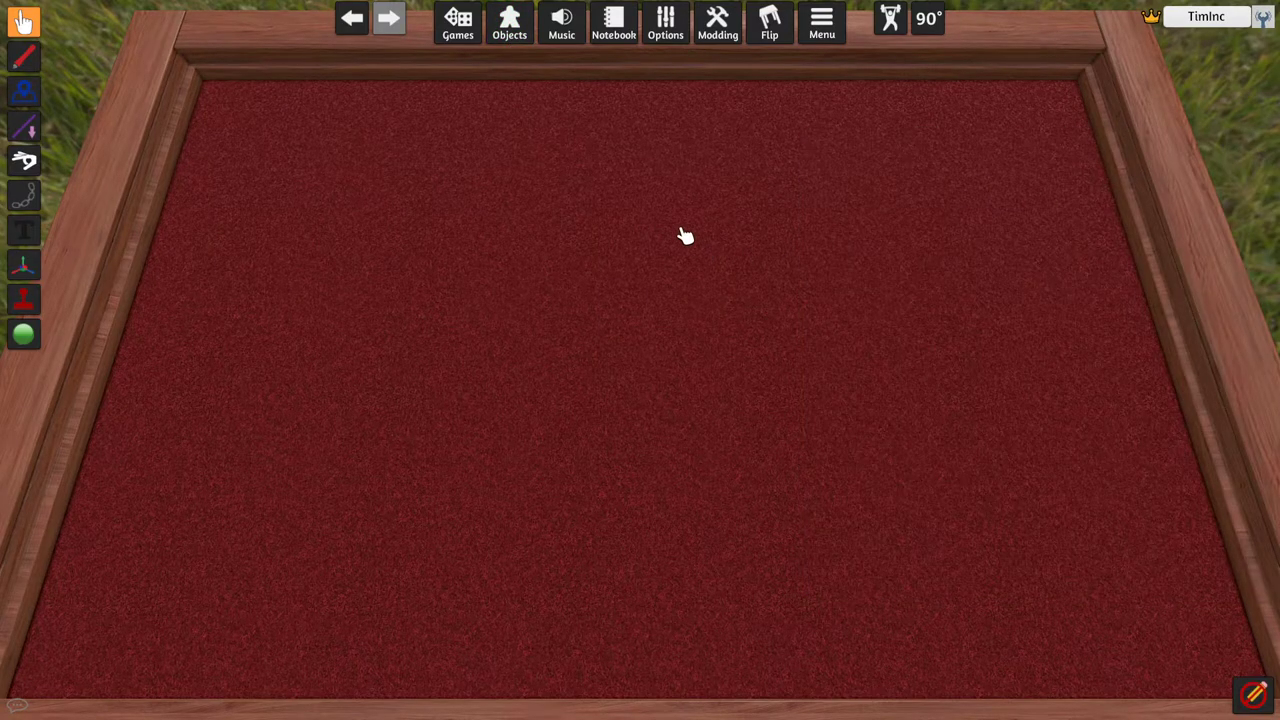
scroll(598, 255, "down", 5)
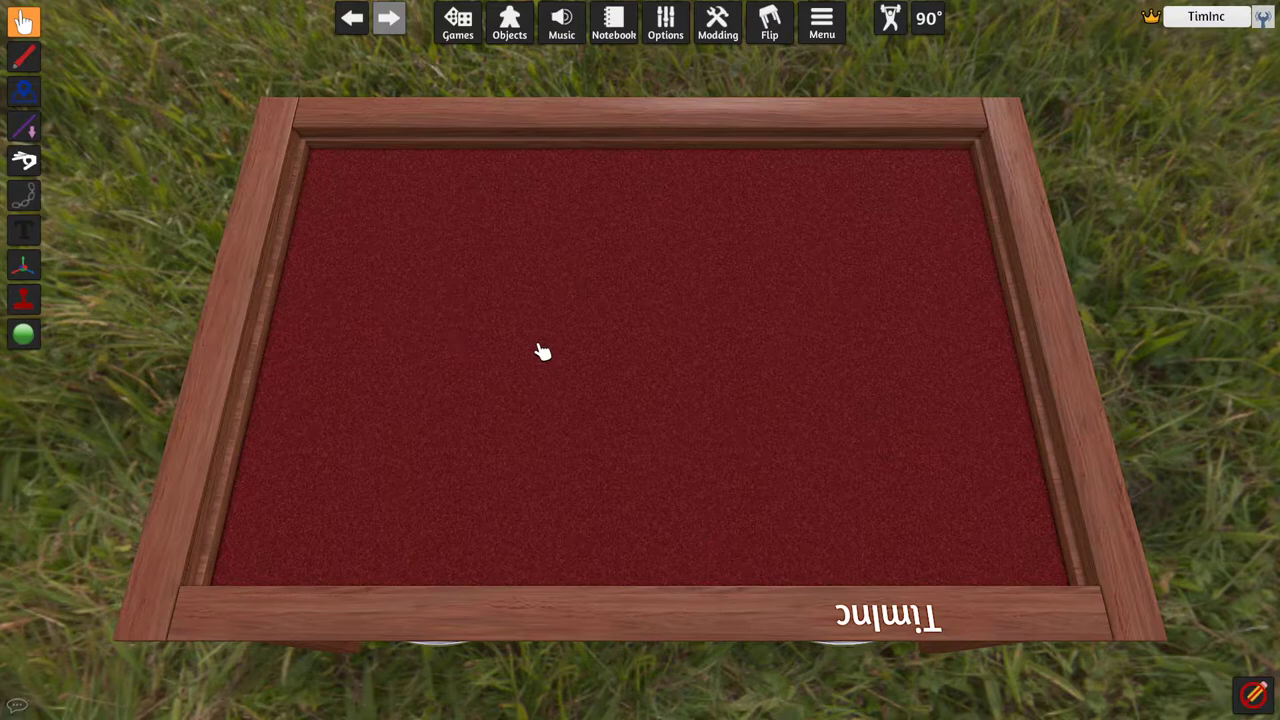
scroll(540, 347, "up", 2)
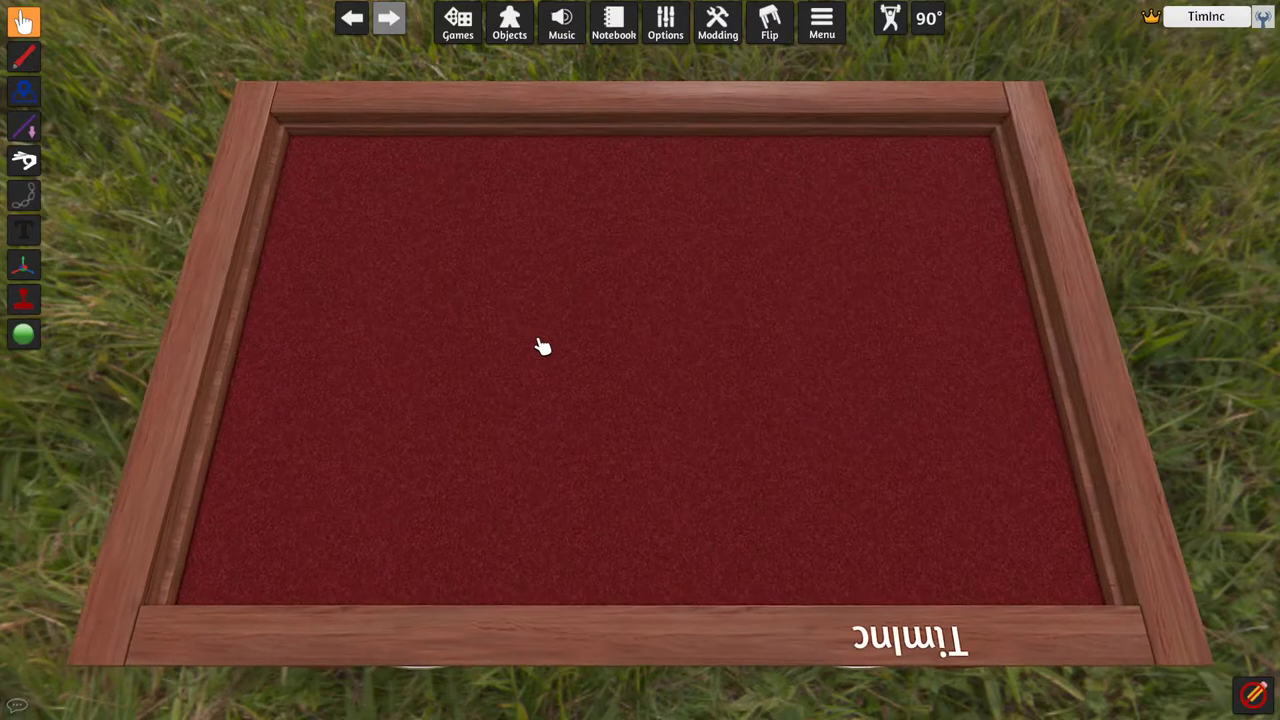
Spawn two Red Square blocks from Components > Blocks onto the table.
left_click(510, 30)
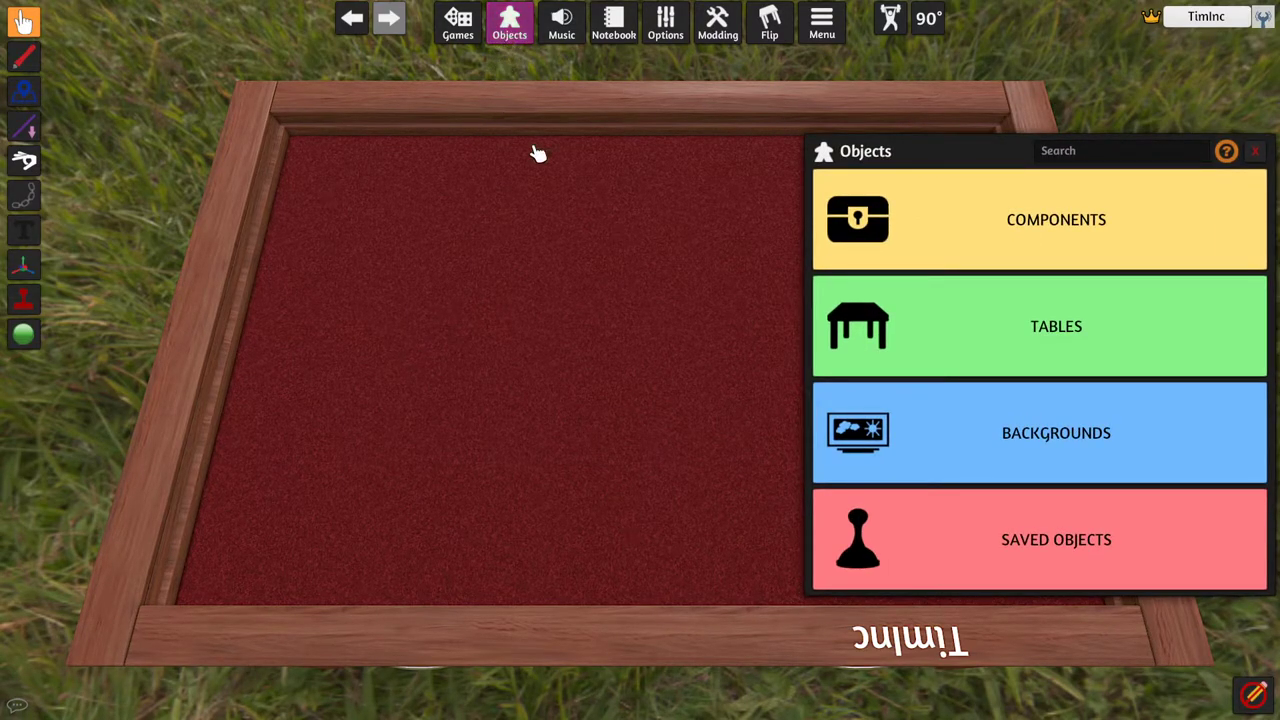
left_click(884, 213)
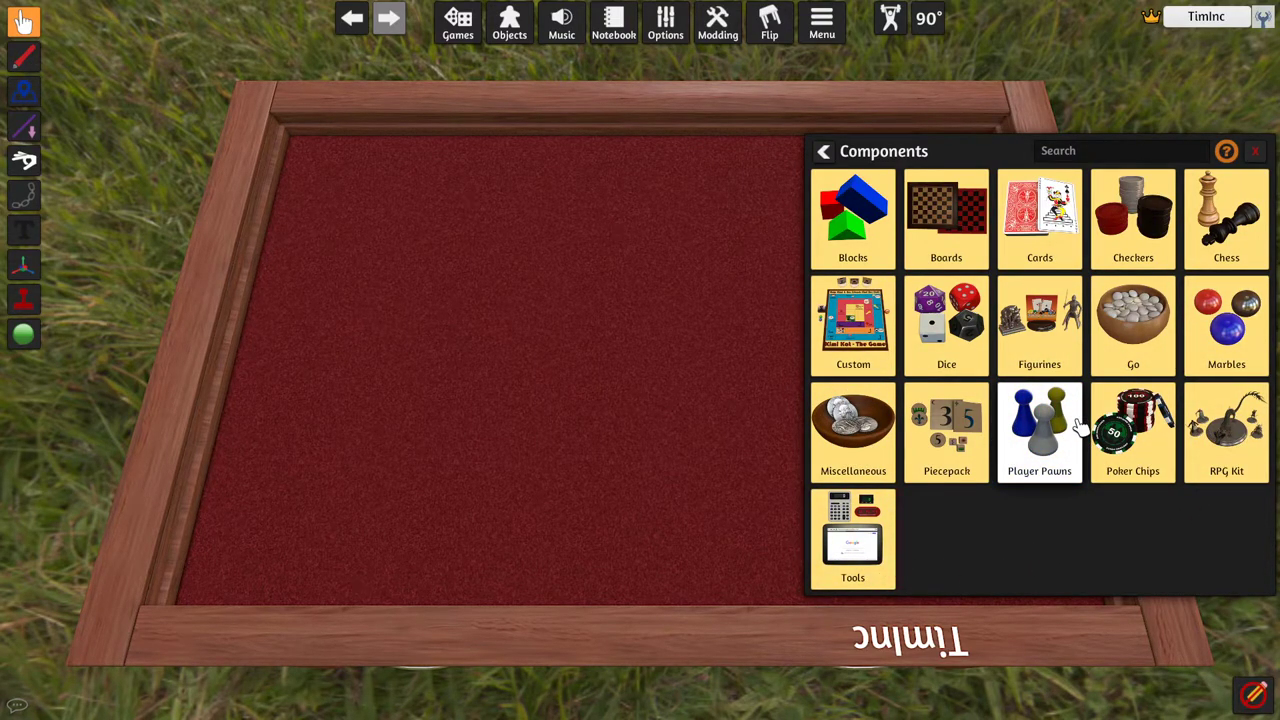
left_click(876, 246)
left_click(857, 250)
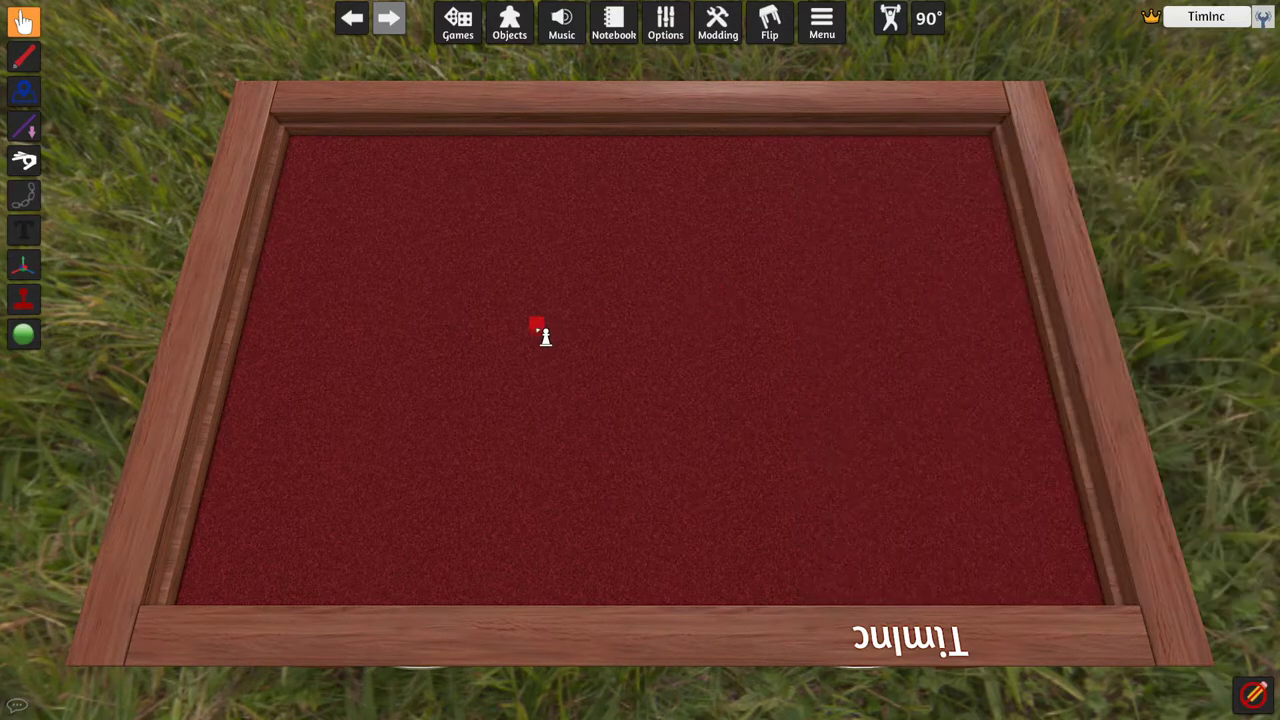
left_click(537, 323)
left_click(757, 305)
Place a Go board from Boards on the table and bring up the Cards category.
left_click(823, 151)
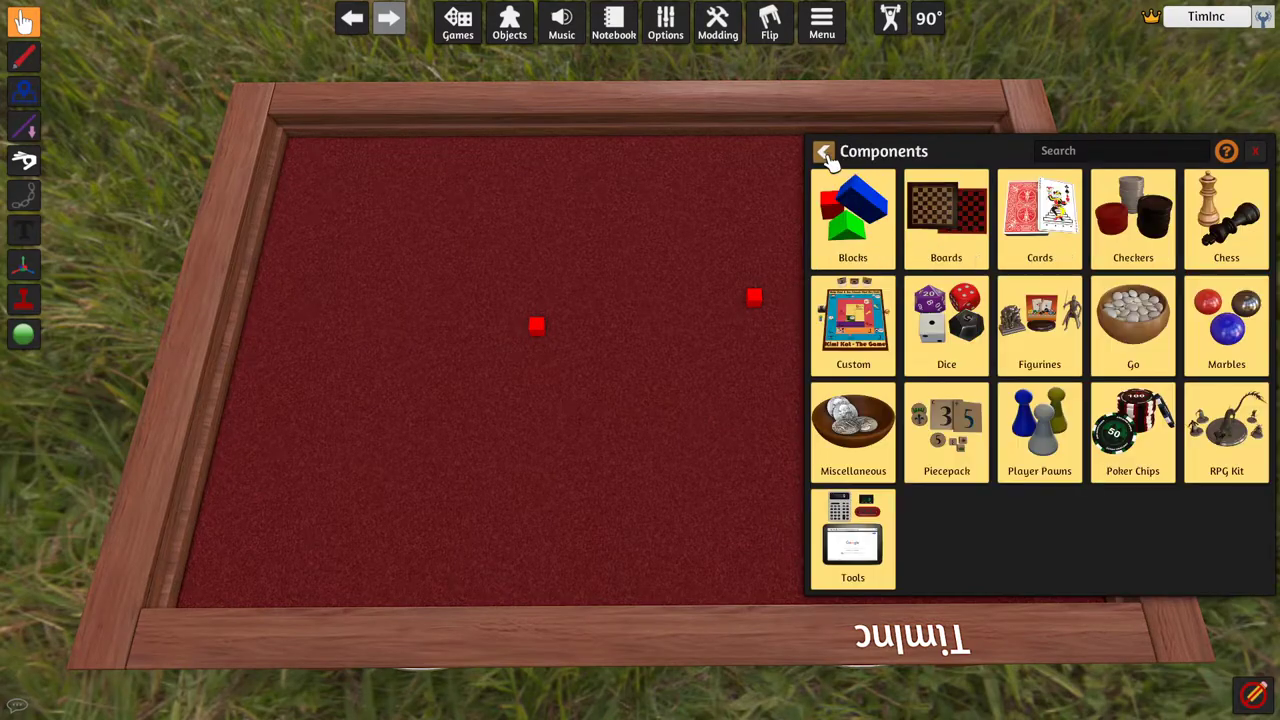
left_click(952, 240)
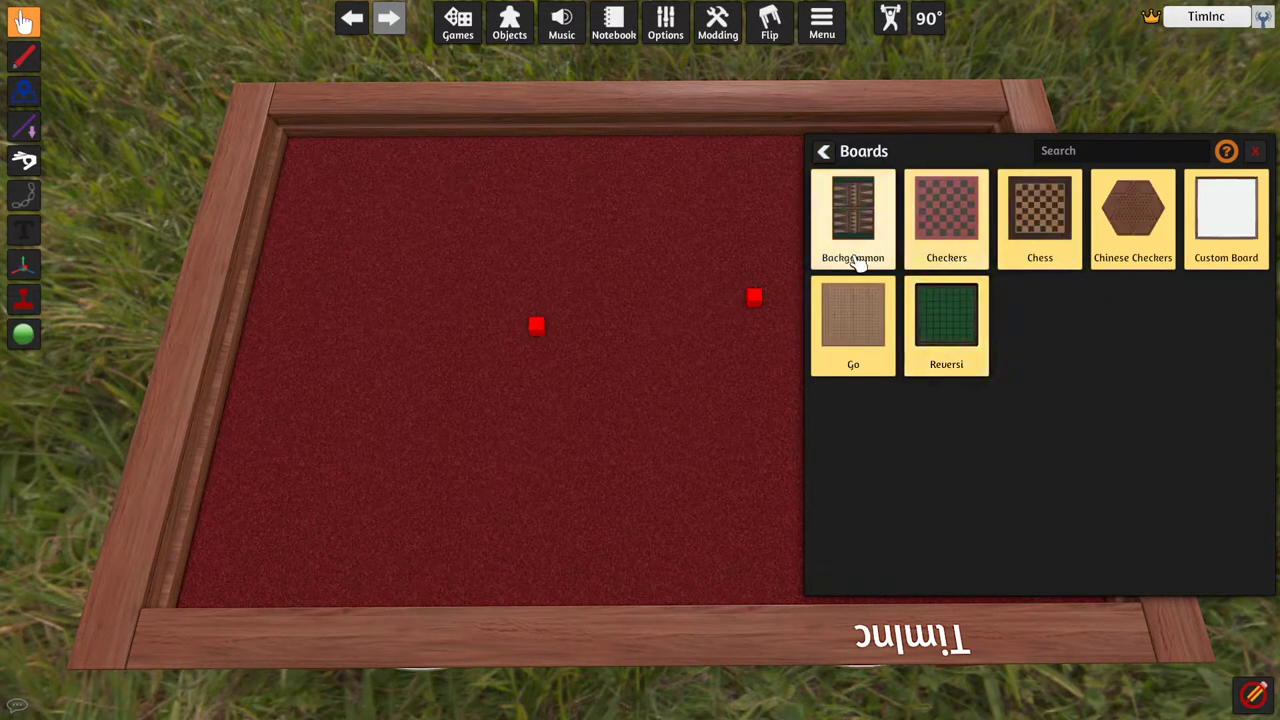
left_click(850, 350)
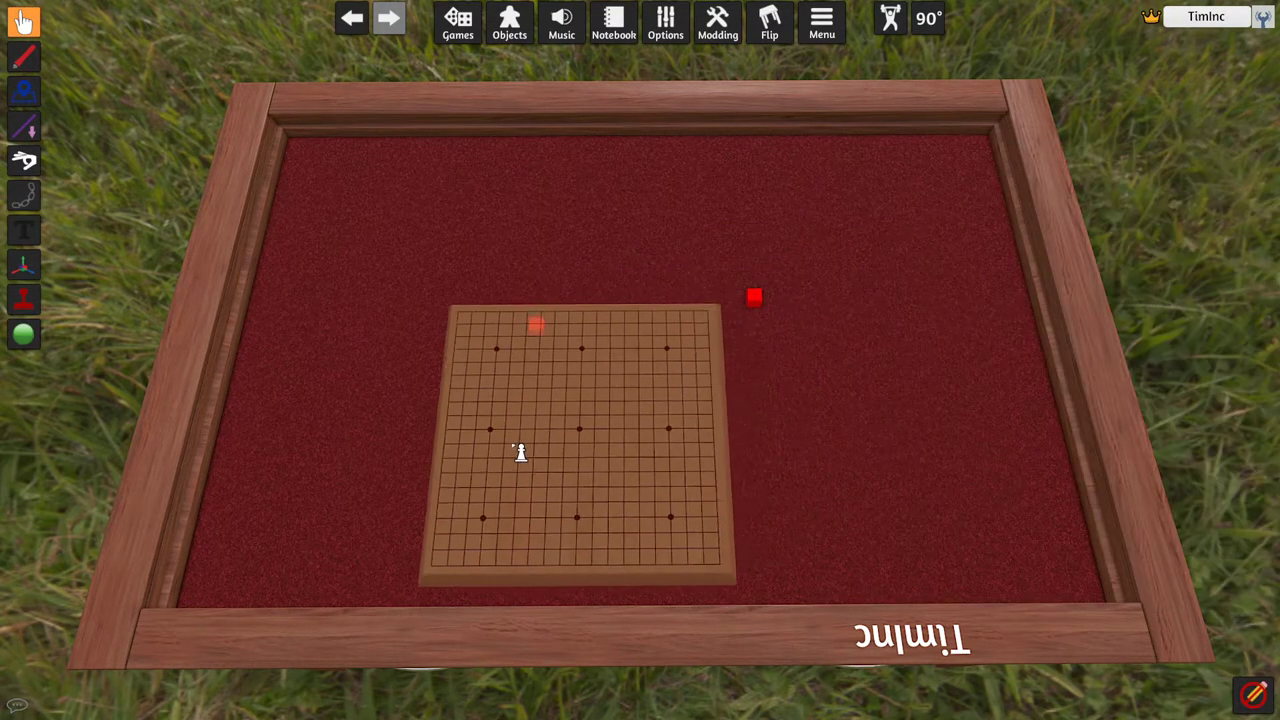
left_click(388, 362)
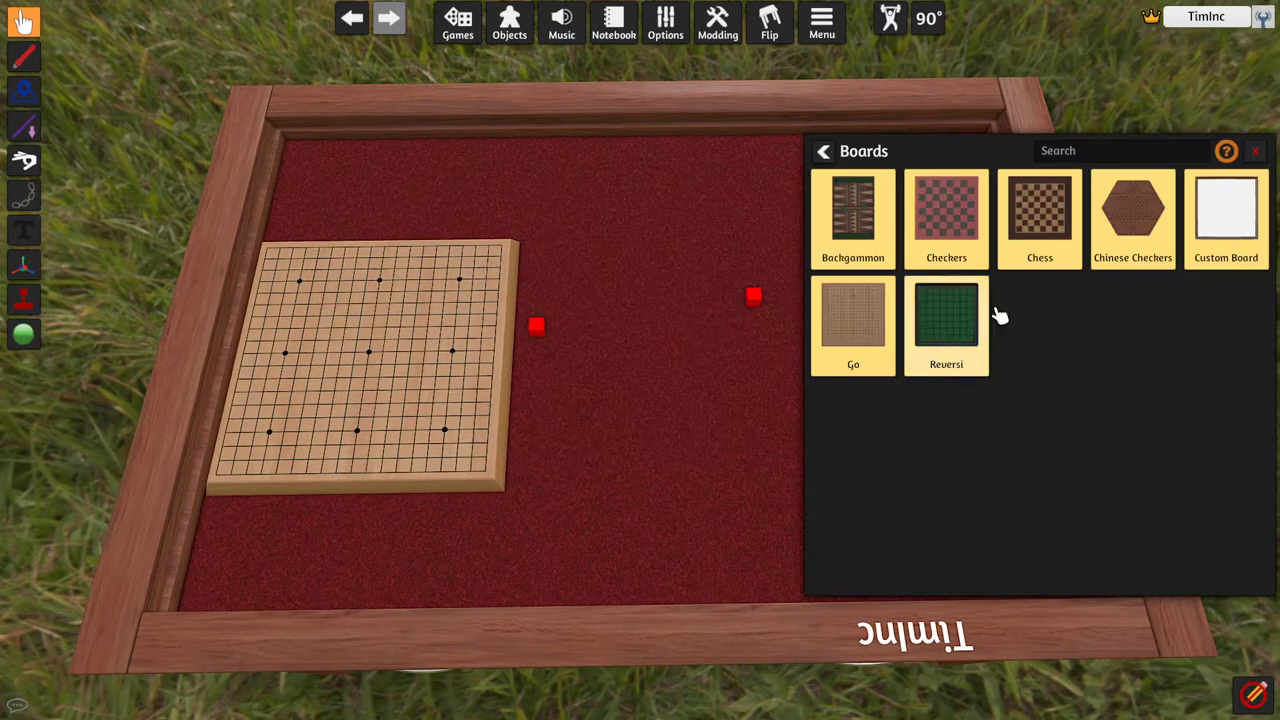
left_click(826, 152)
left_click(1060, 233)
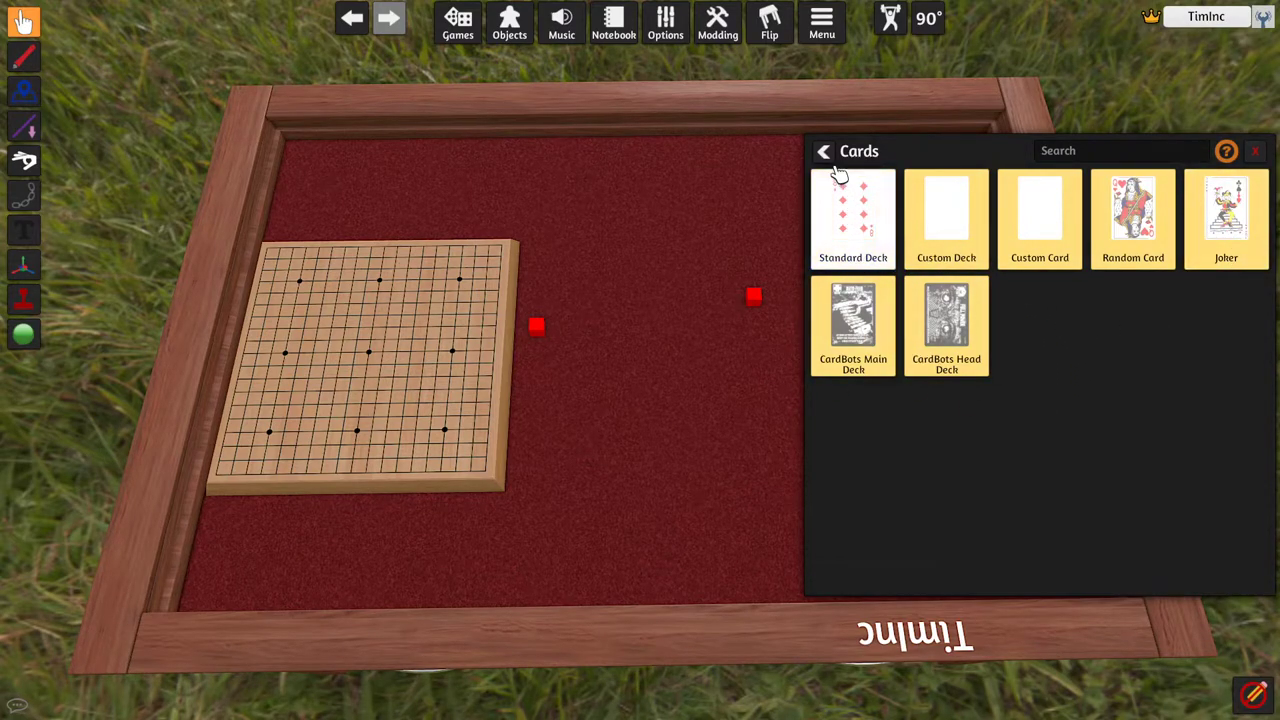
Drag a Standard Deck onto the table and spawn the zombie figurine from Figurines.
left_click_drag(843, 205, 638, 338)
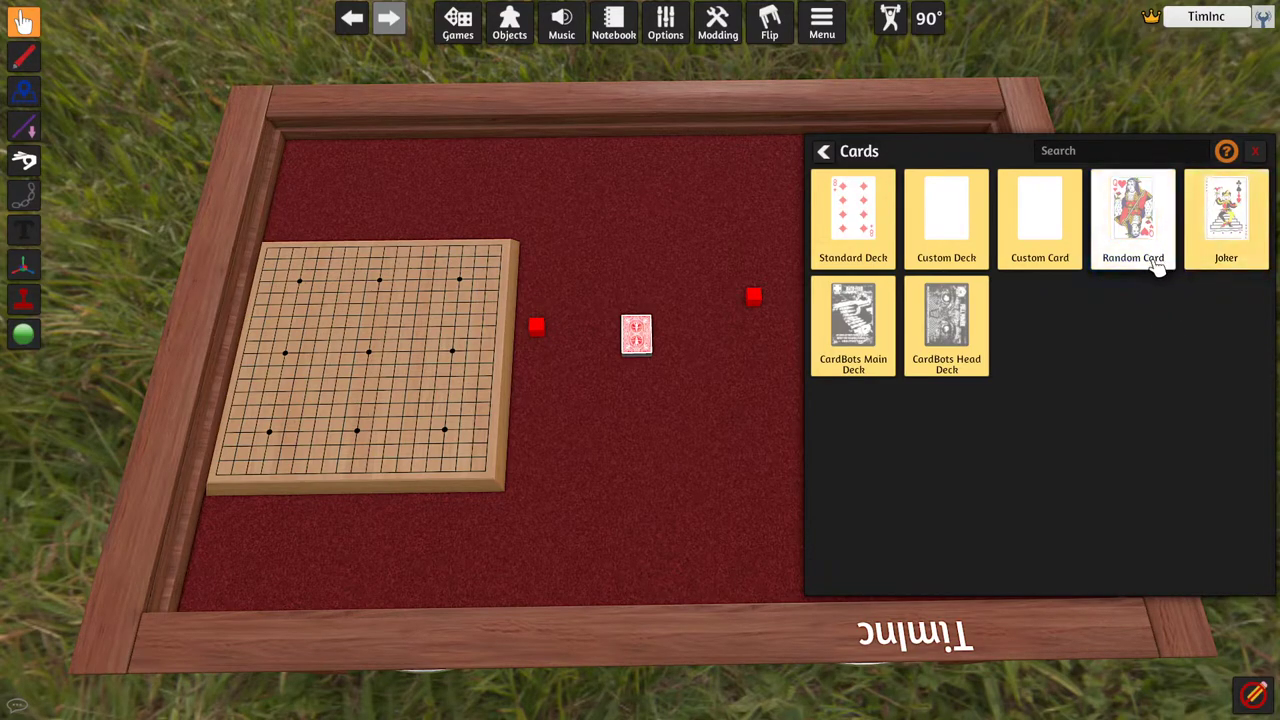
left_click(823, 151)
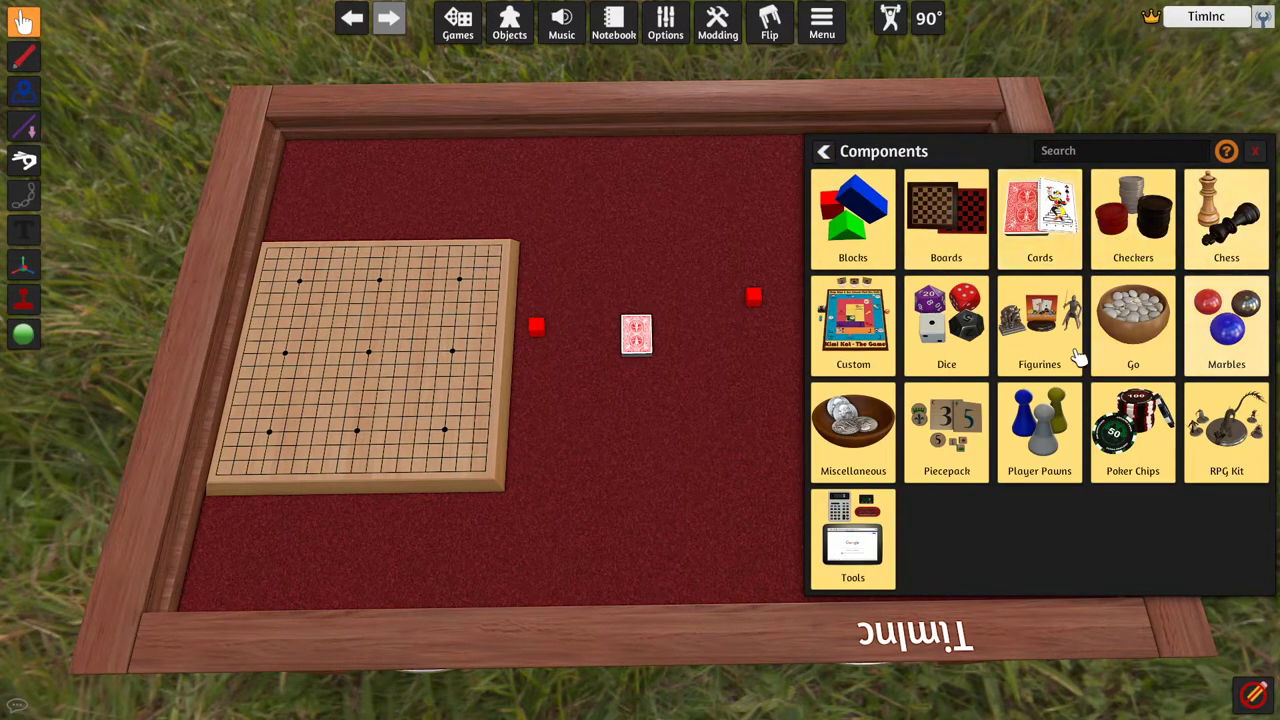
left_click(948, 355)
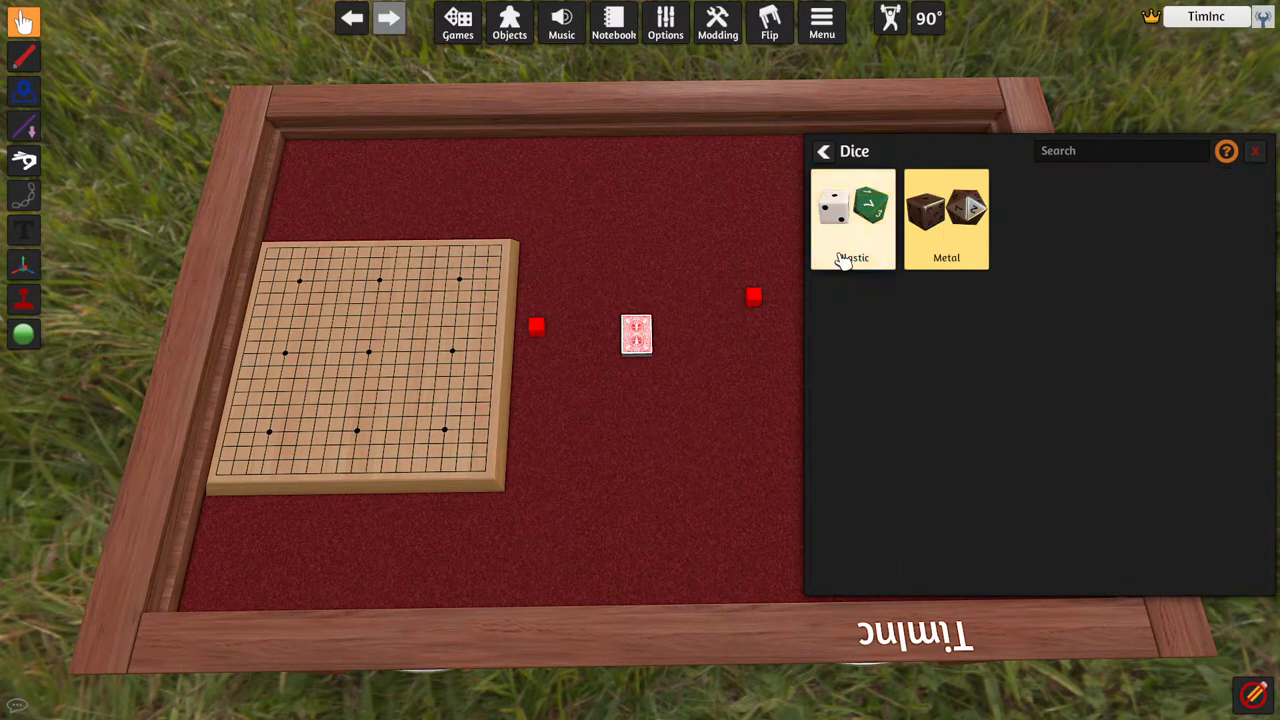
left_click(823, 151)
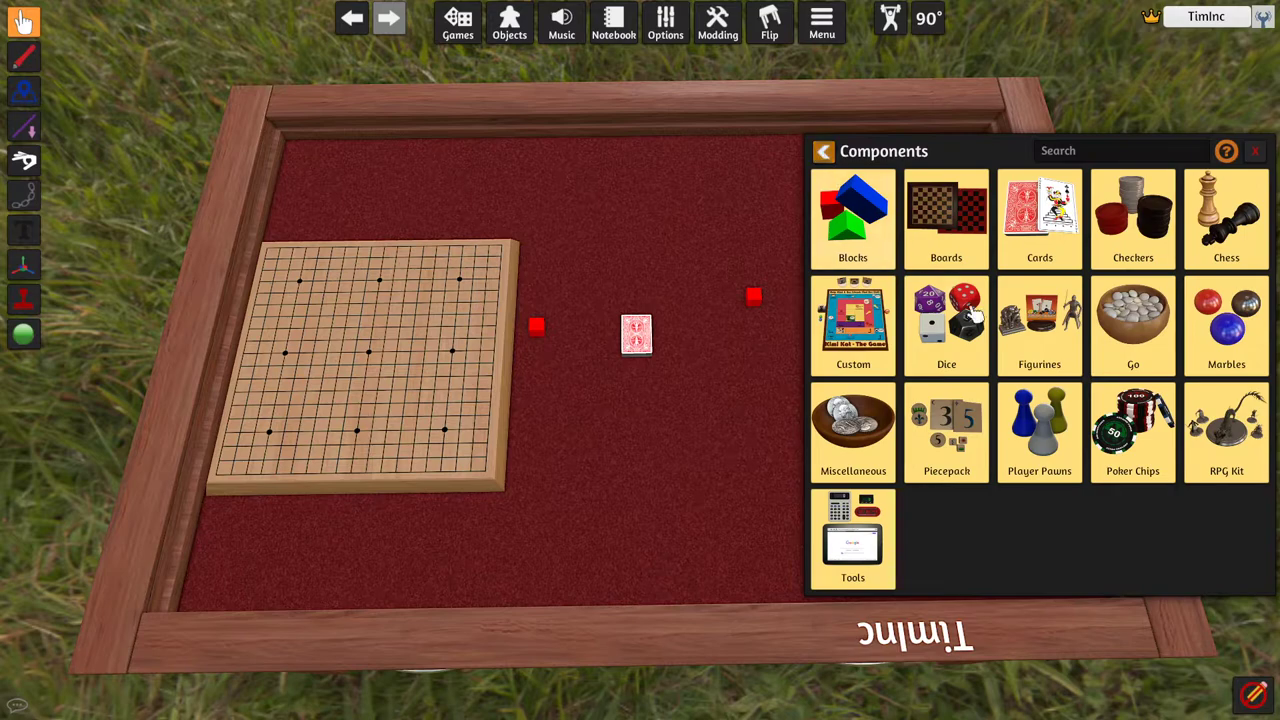
left_click(1050, 360)
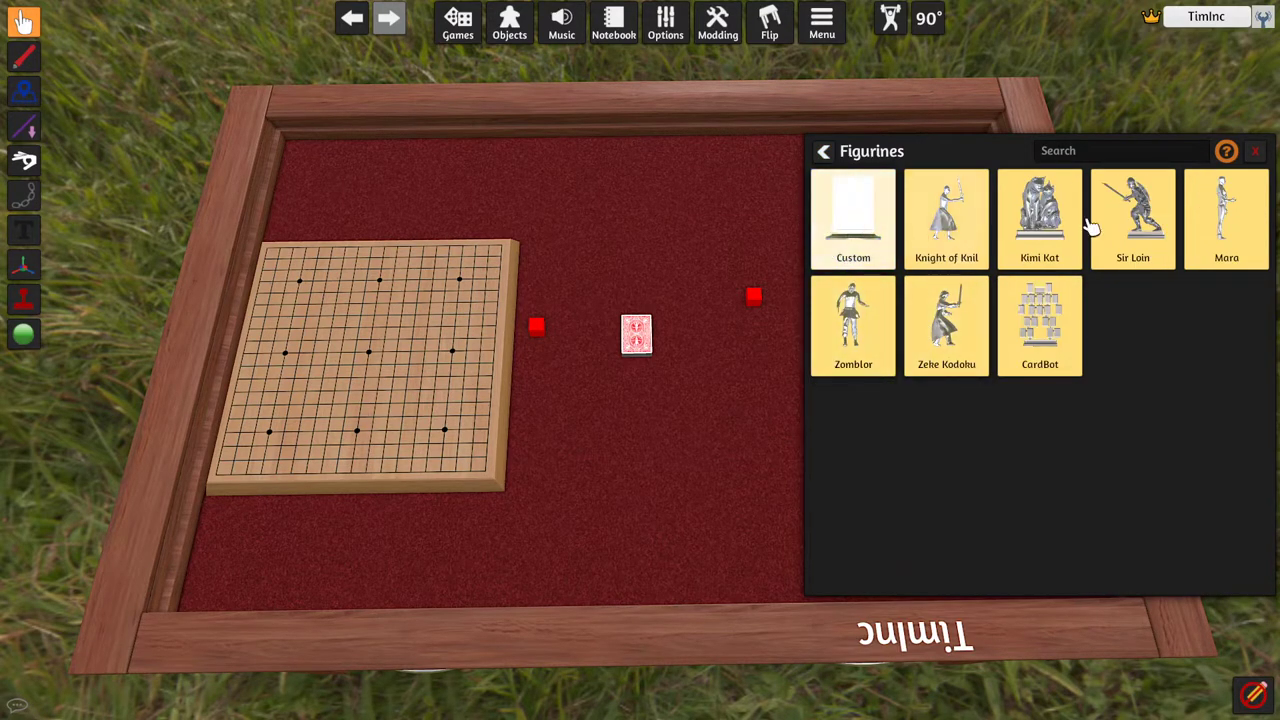
left_click(868, 366)
Spawn the Cerberus figurine from RPG Kit > Demonic onto the table.
left_click(823, 151)
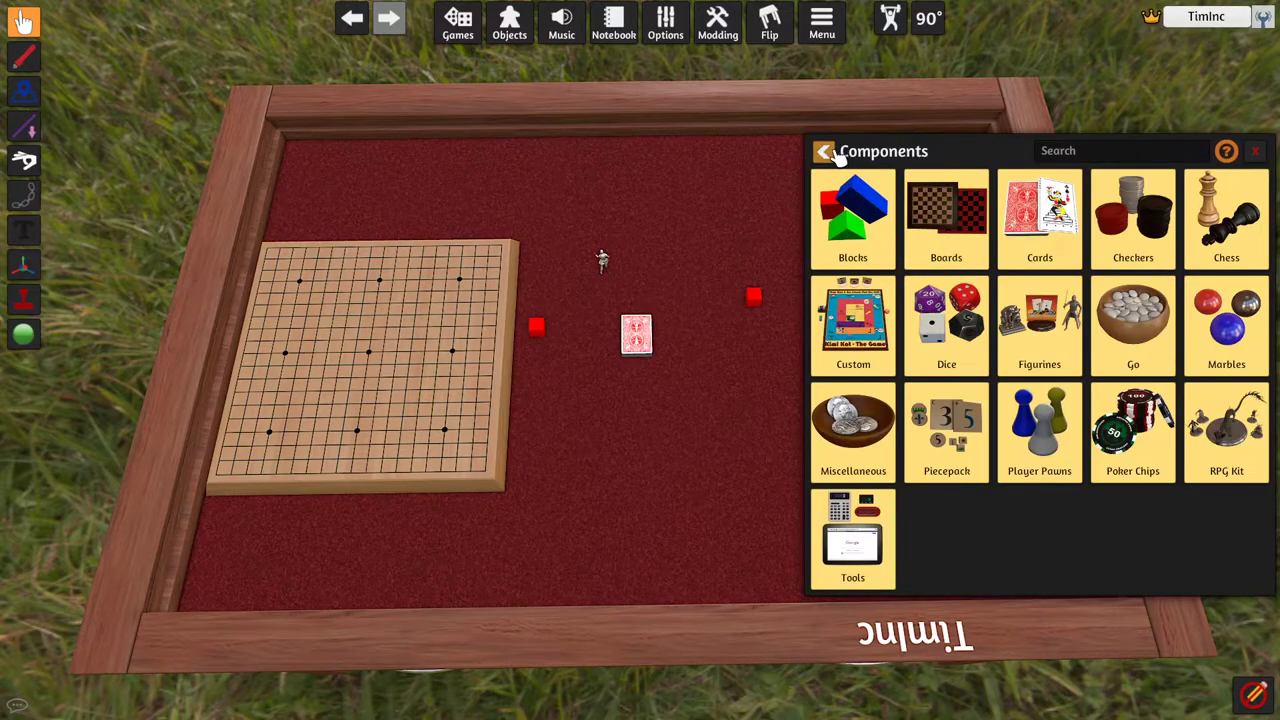
left_click(1203, 440)
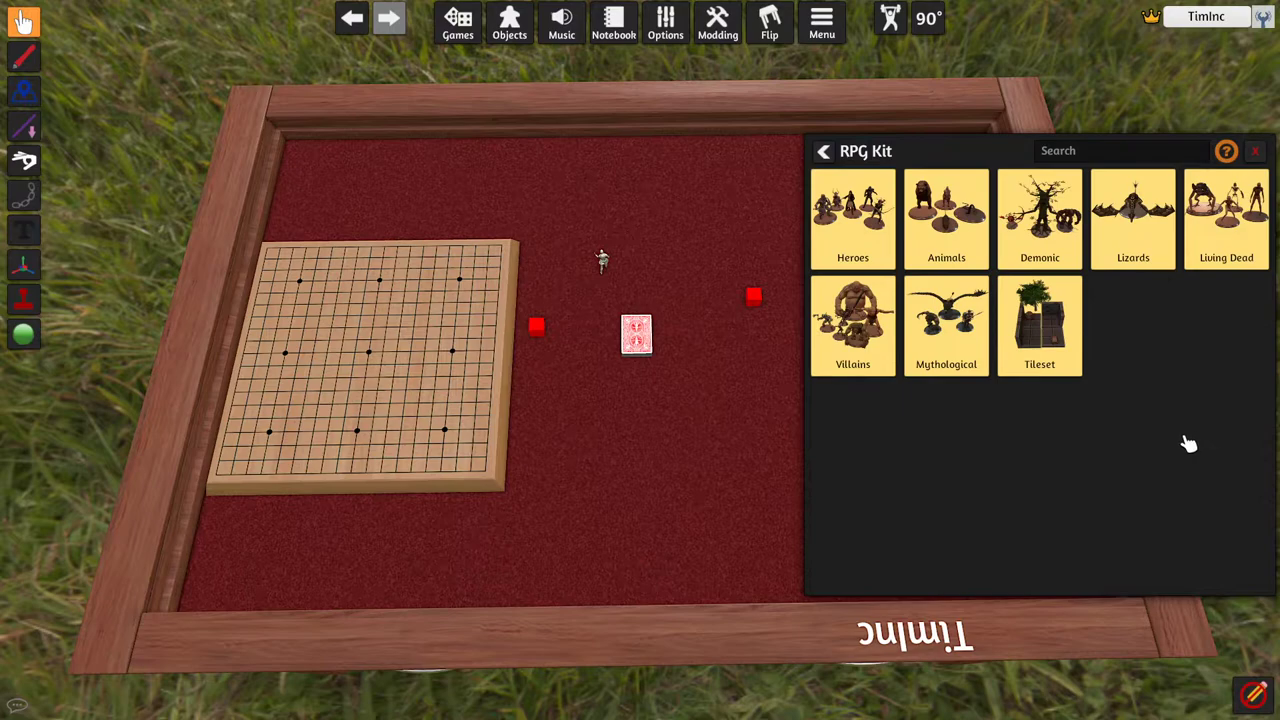
left_click(1043, 238)
left_click(849, 240)
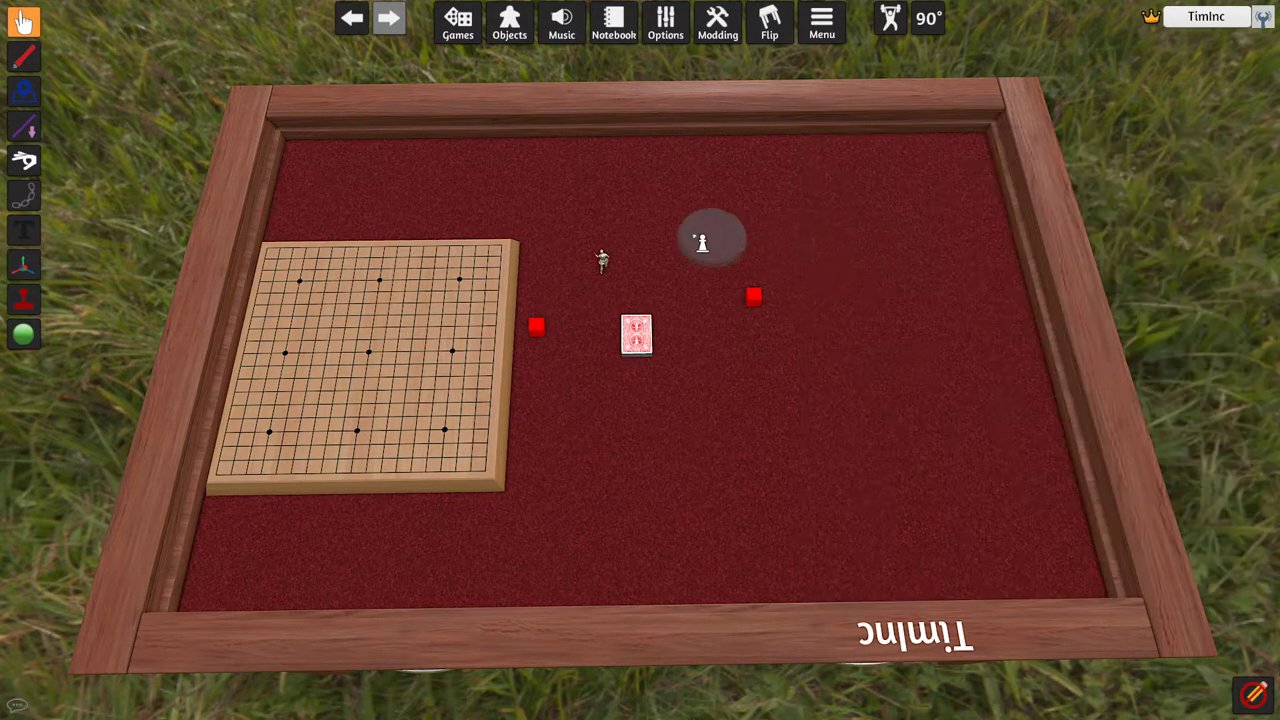
left_click(700, 240)
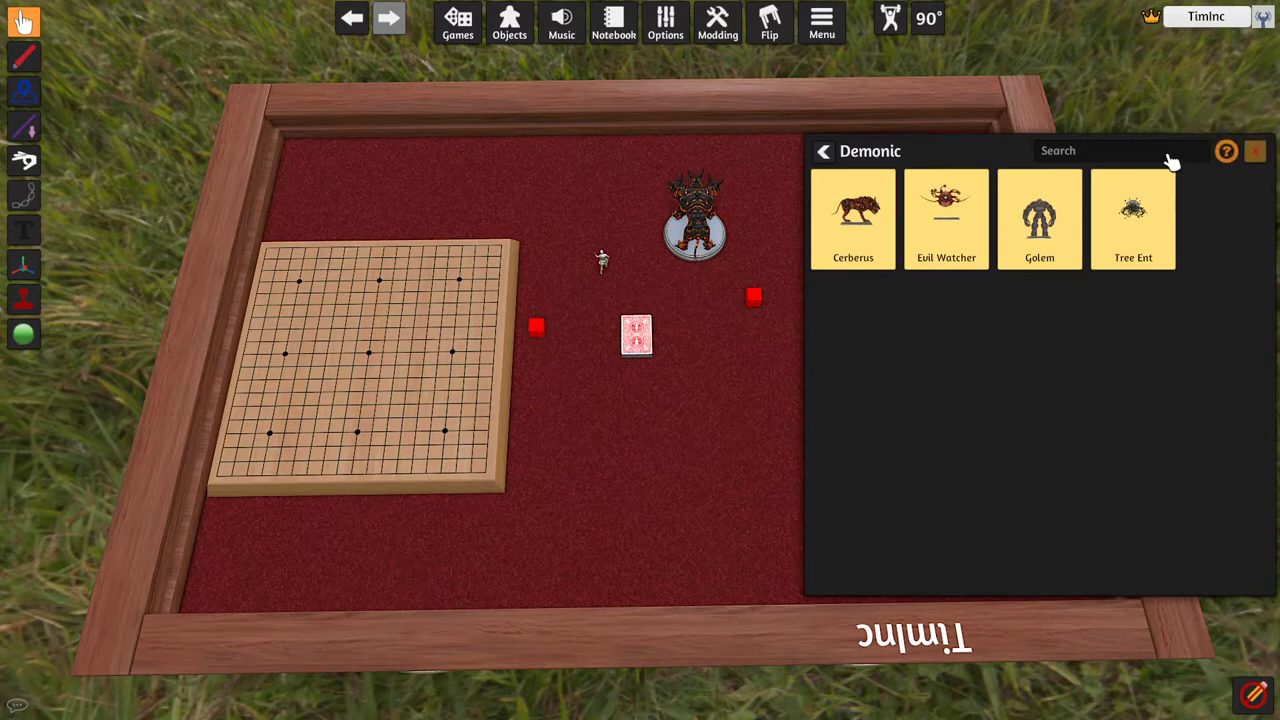
left_click(824, 151)
left_click(824, 151)
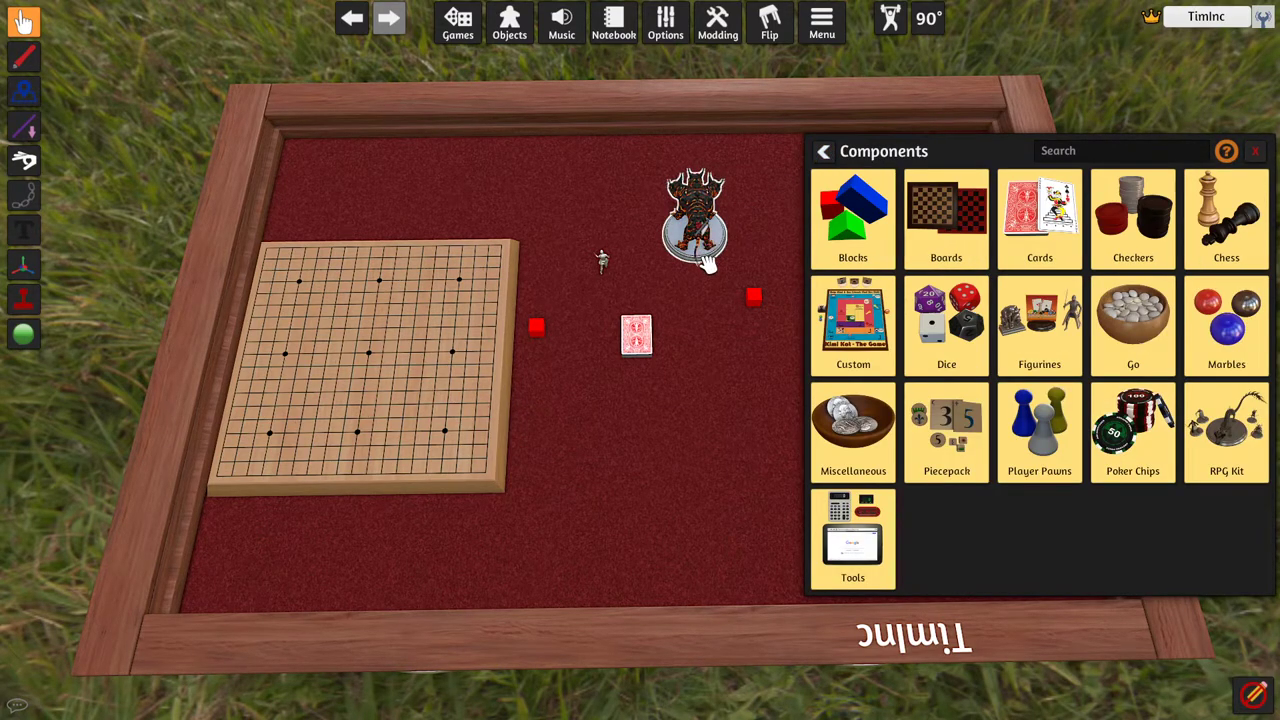
Move the Components window left and make Cerberus play its Die animation.
right_click(706, 260)
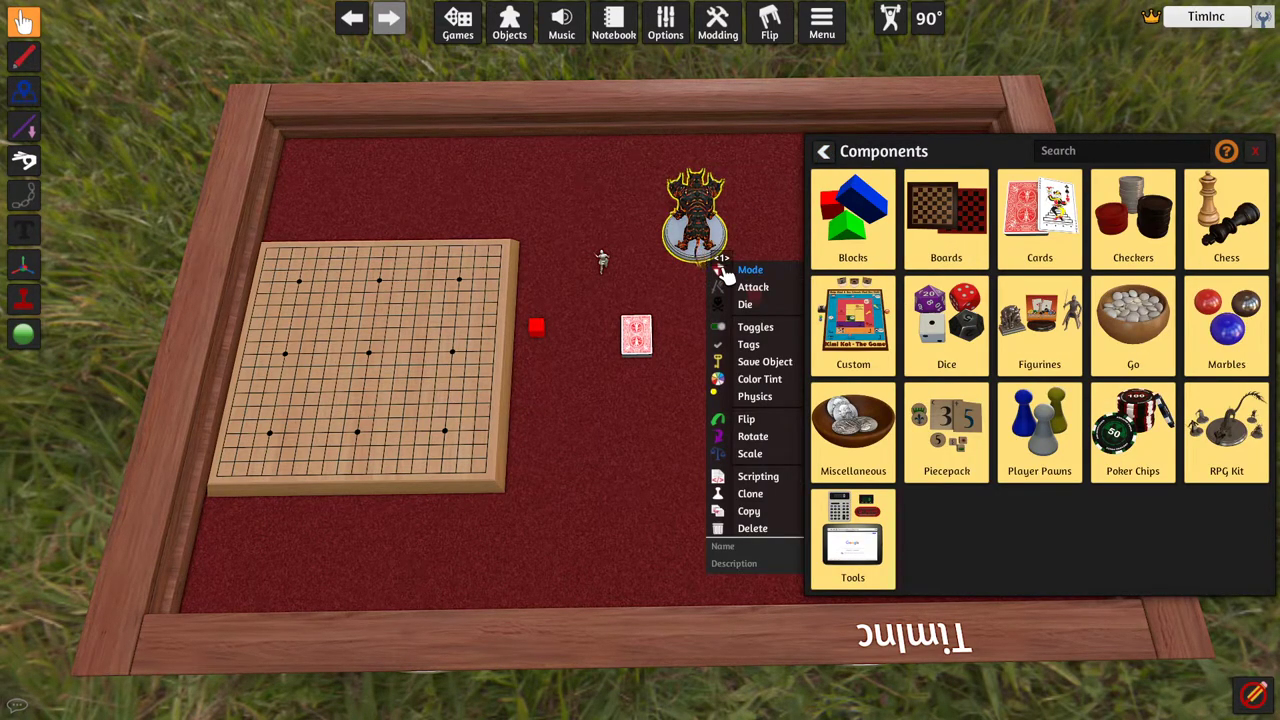
left_click_drag(896, 158, 155, 165)
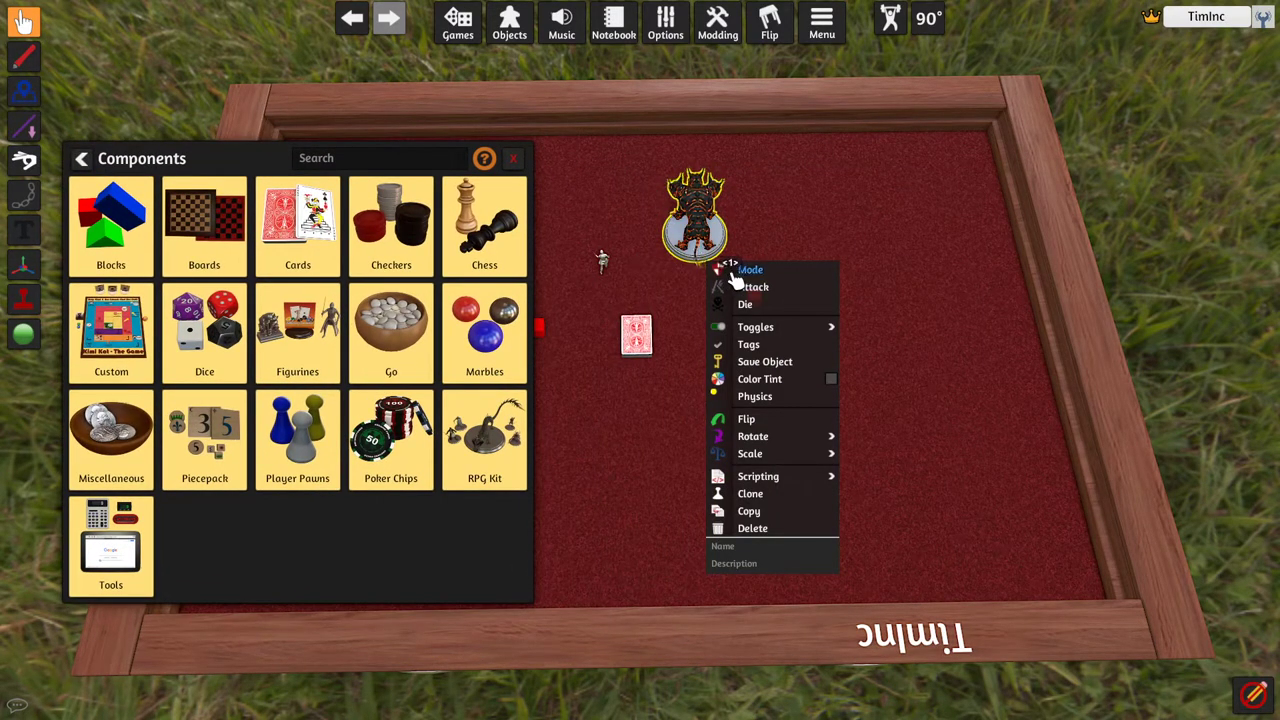
left_click(636, 252)
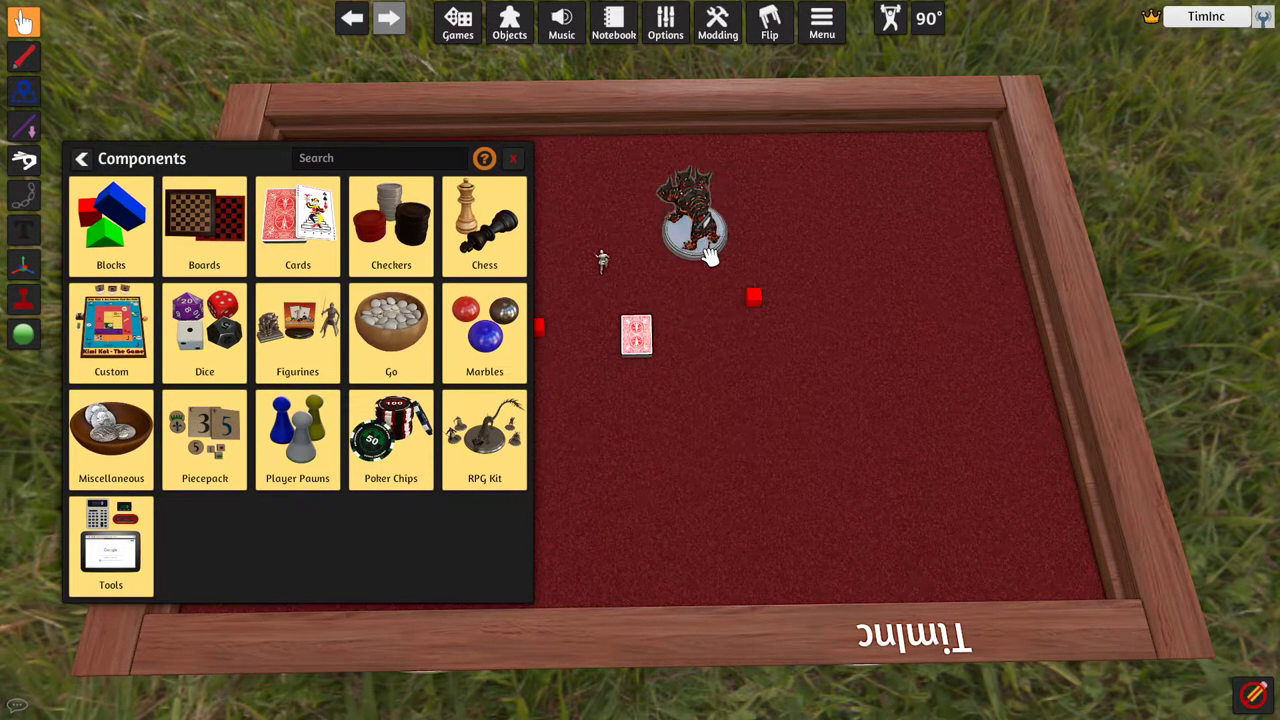
right_click(711, 256)
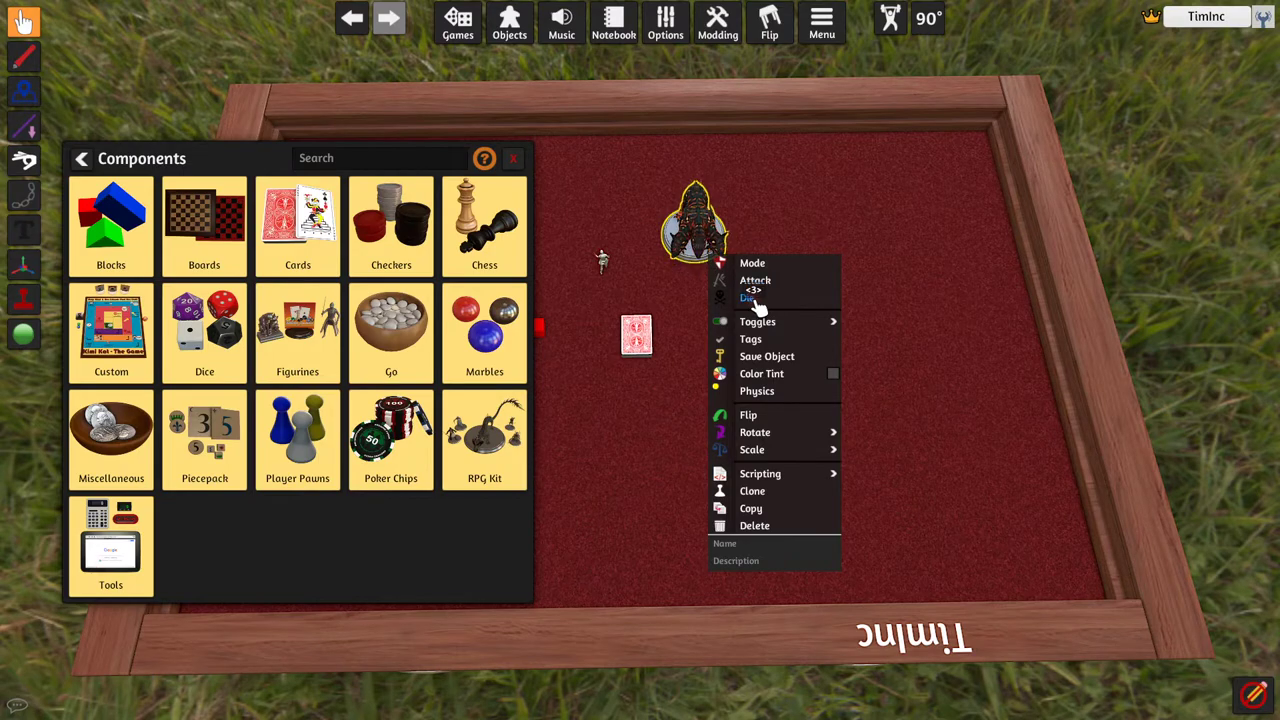
left_click(757, 305)
left_click(651, 451)
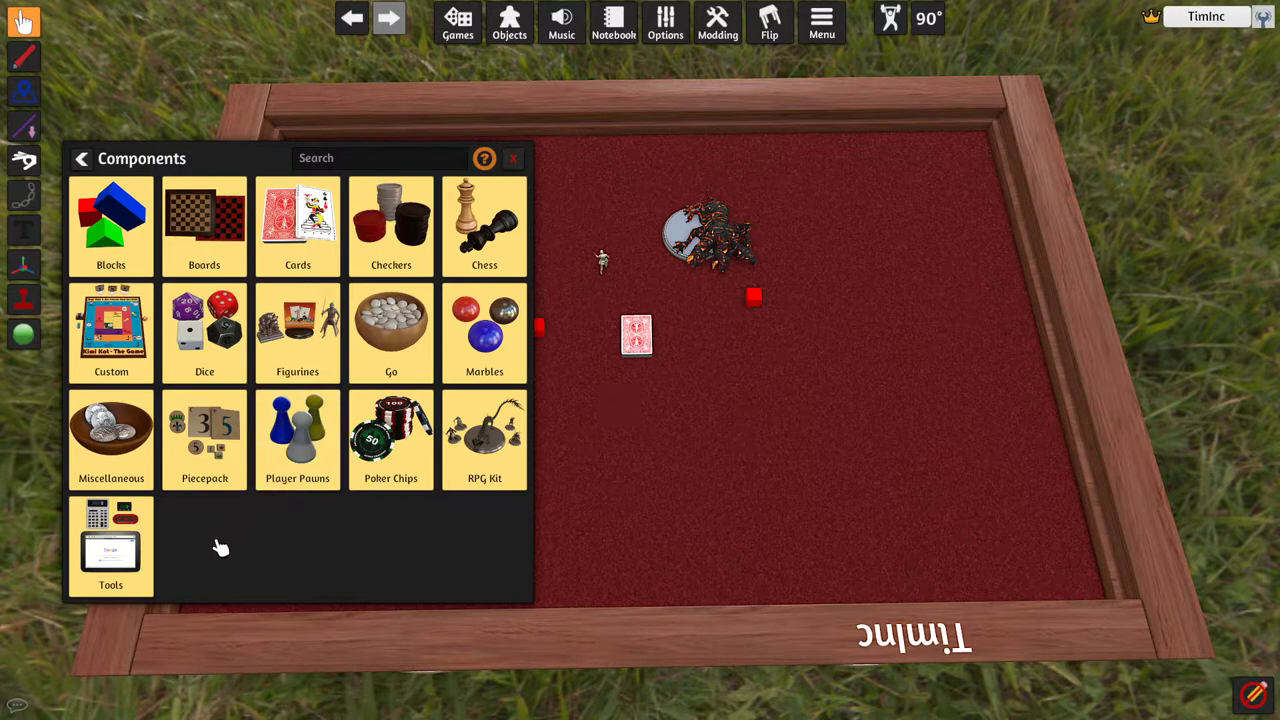
Place an Infinite Bag from Tools, drop a red cube in and pull out copies.
left_click(153, 578)
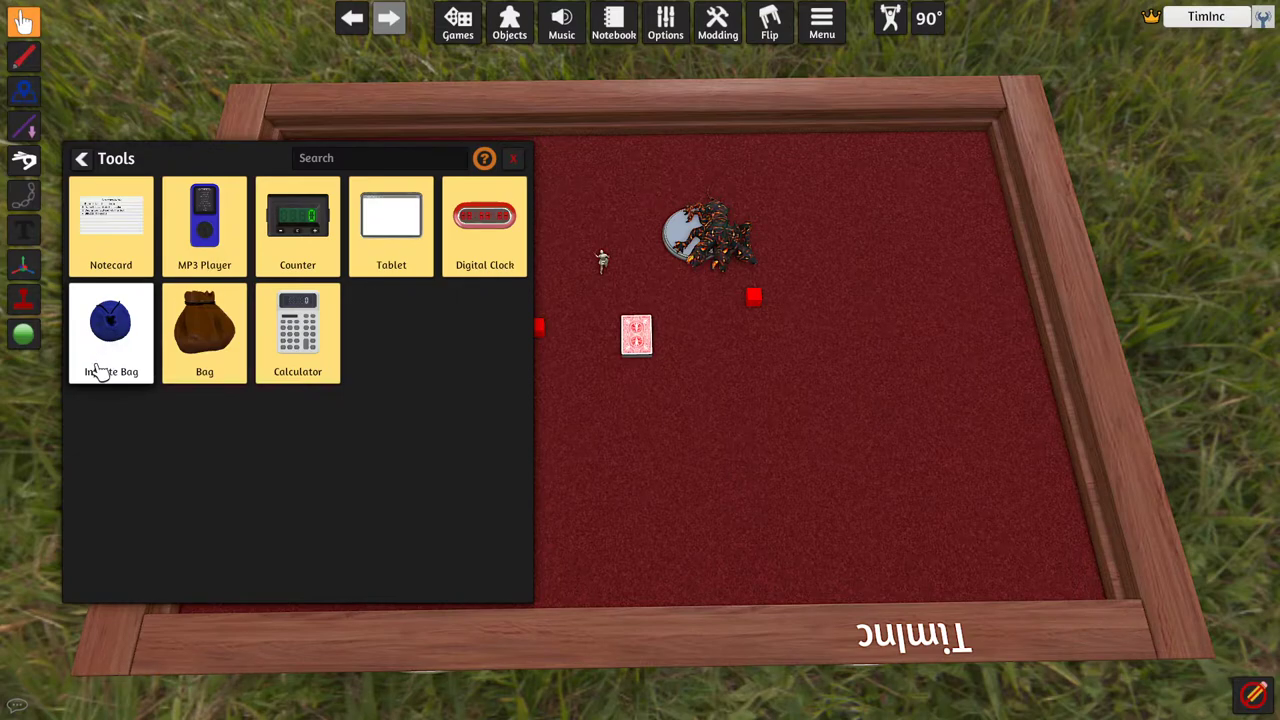
left_click_drag(108, 365, 829, 330)
left_click_drag(755, 297, 820, 258)
left_click_drag(830, 318, 872, 362)
left_click_drag(828, 318, 794, 378)
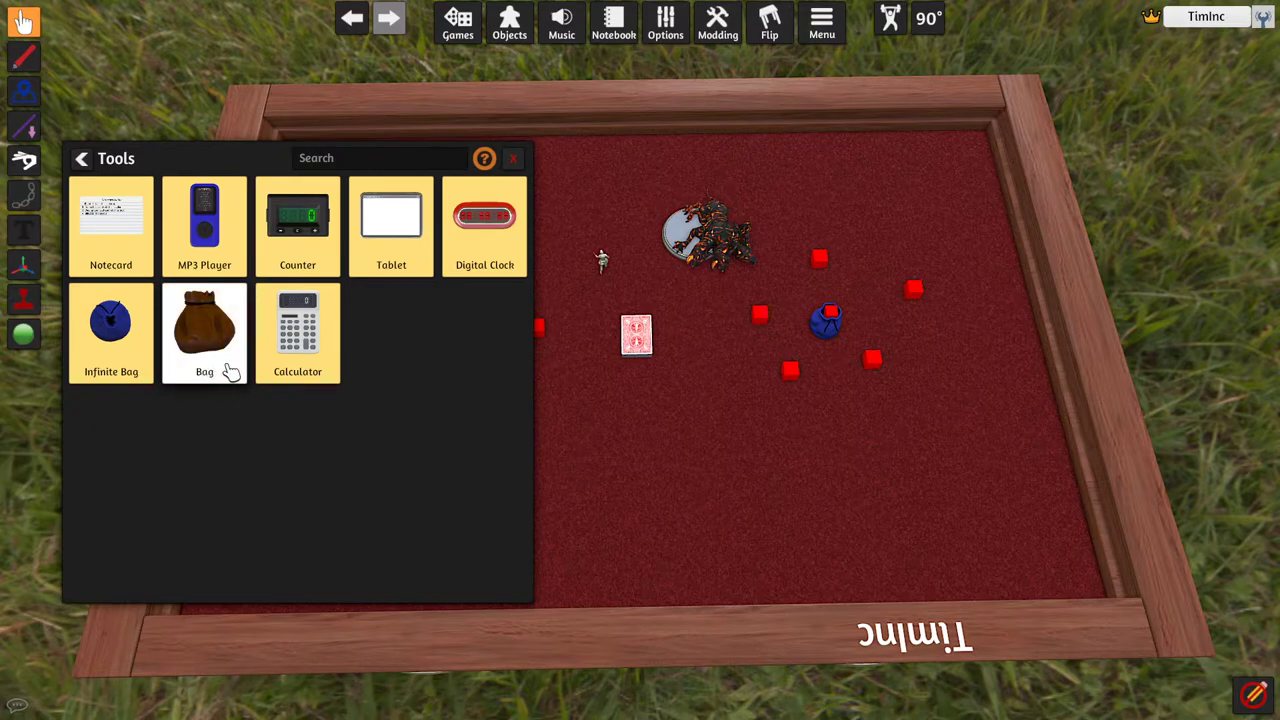
Place a regular Bag and set red cubes from it down beside the bag.
left_click_drag(229, 371, 671, 403)
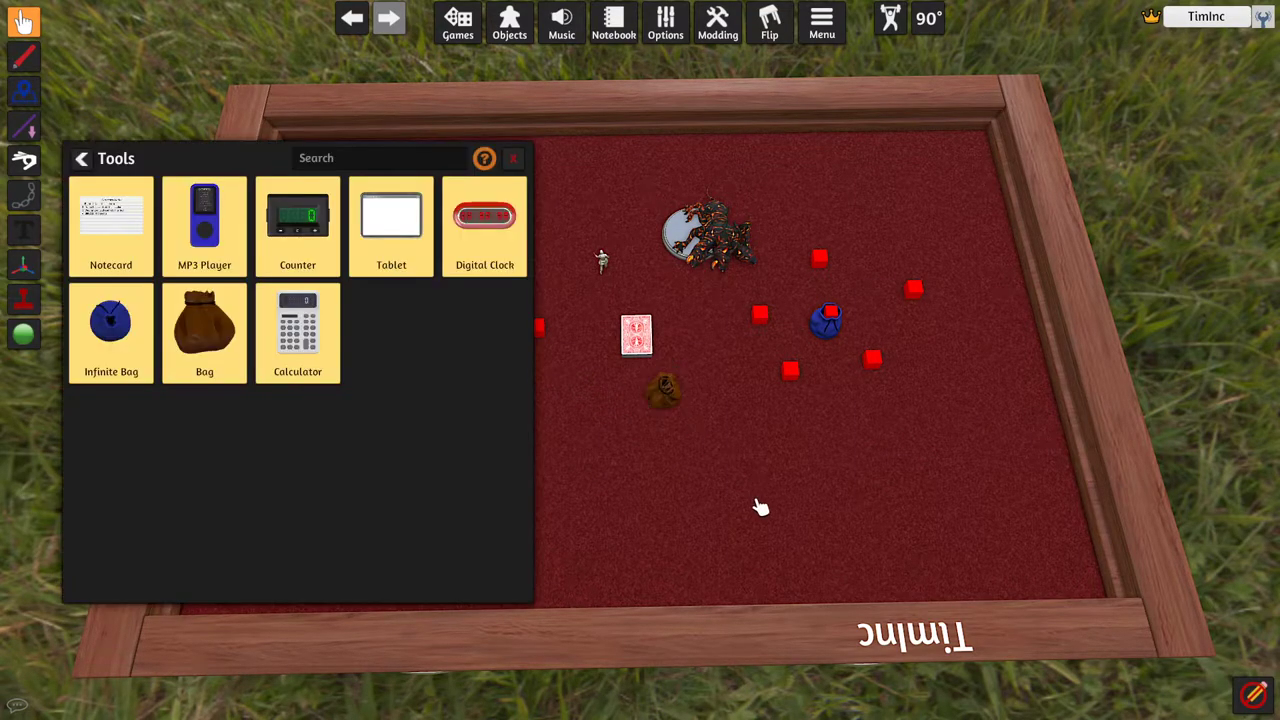
left_click_drag(762, 320, 680, 387)
left_click_drag(789, 372, 760, 388)
left_click_drag(663, 388, 713, 347)
mouse_move(760, 388)
left_mouse_down()
mouse_move(706, 383)
mouse_move(745, 392)
left_mouse_up()
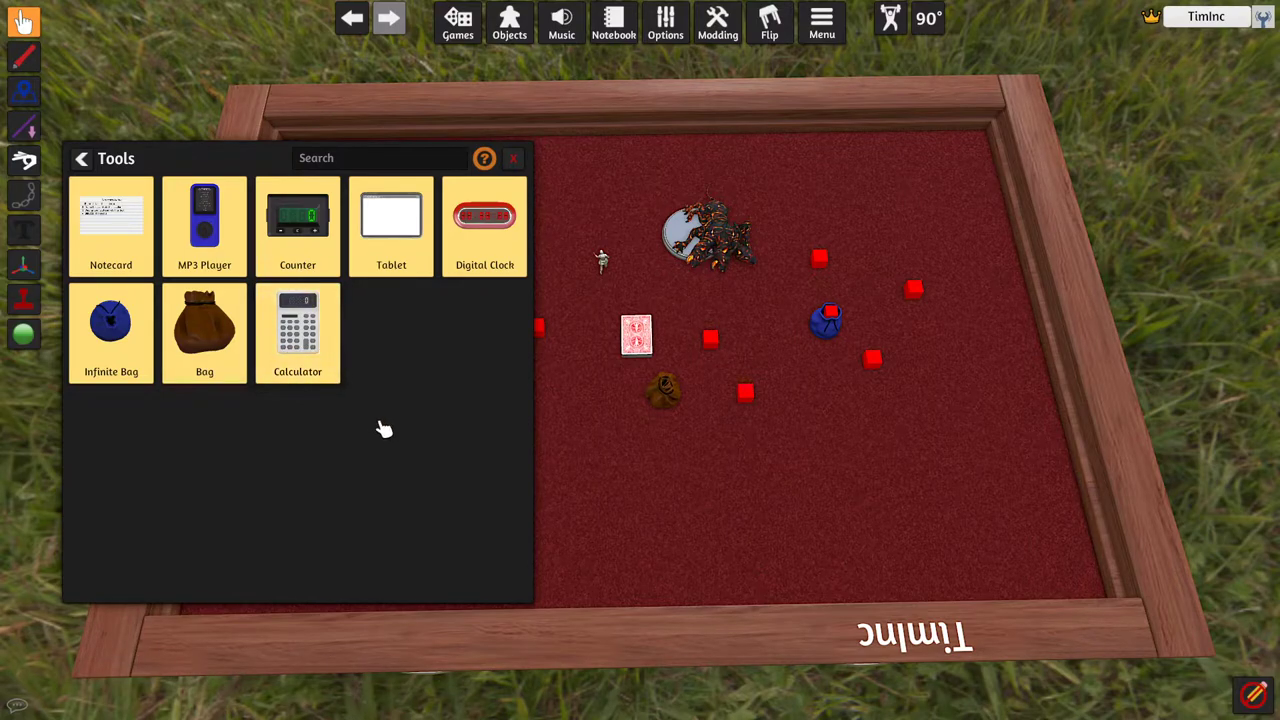
left_click(82, 160)
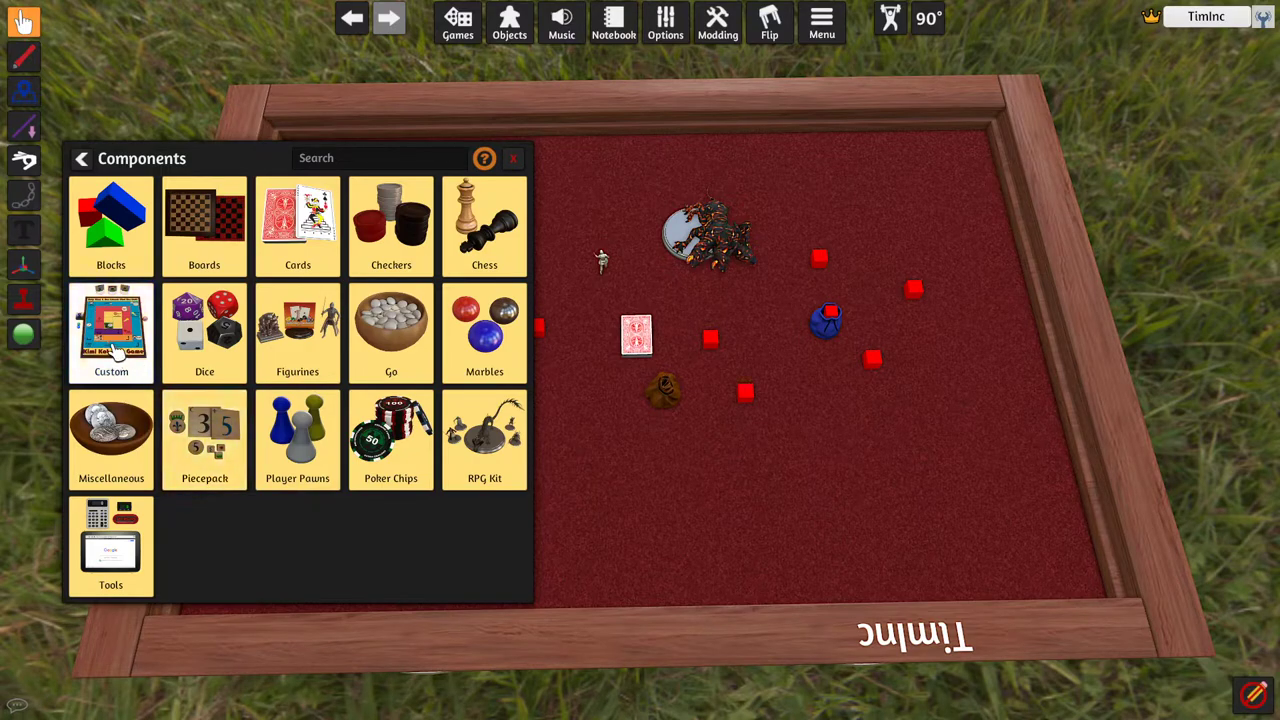
Spawn a custom model from Objects > Custom, moving its import settings aside.
left_click(112, 345)
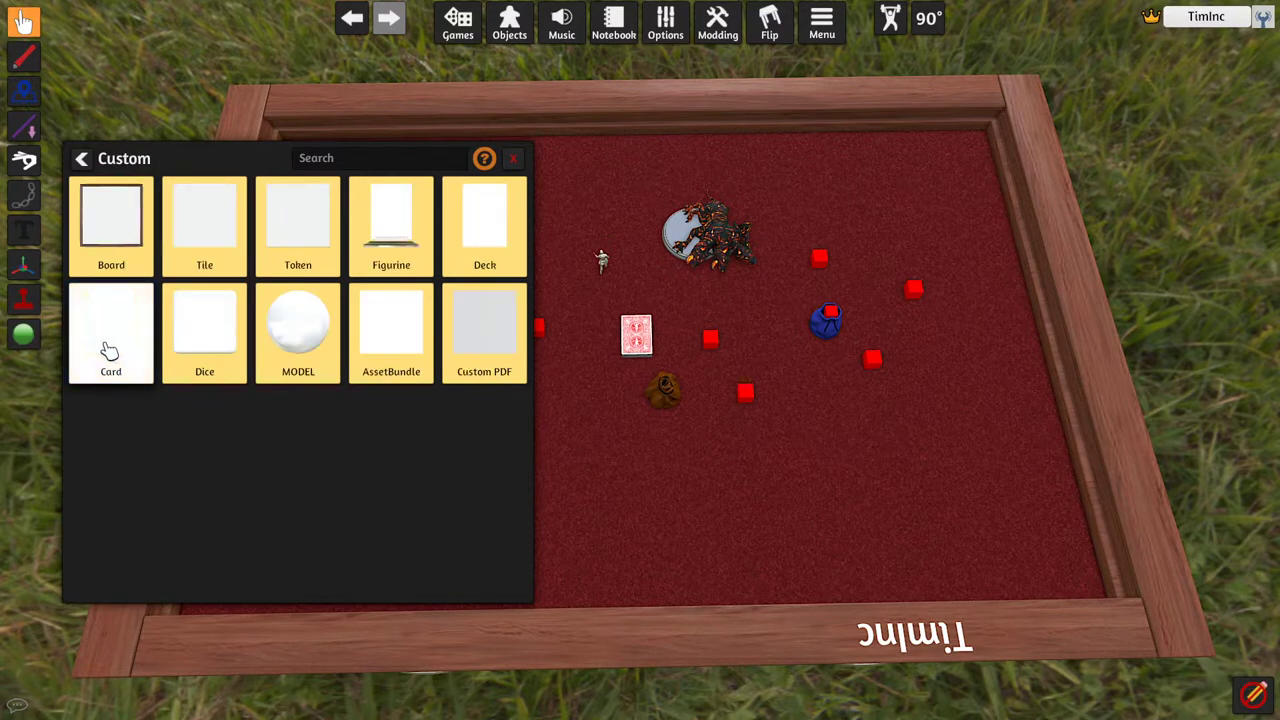
left_click(281, 360)
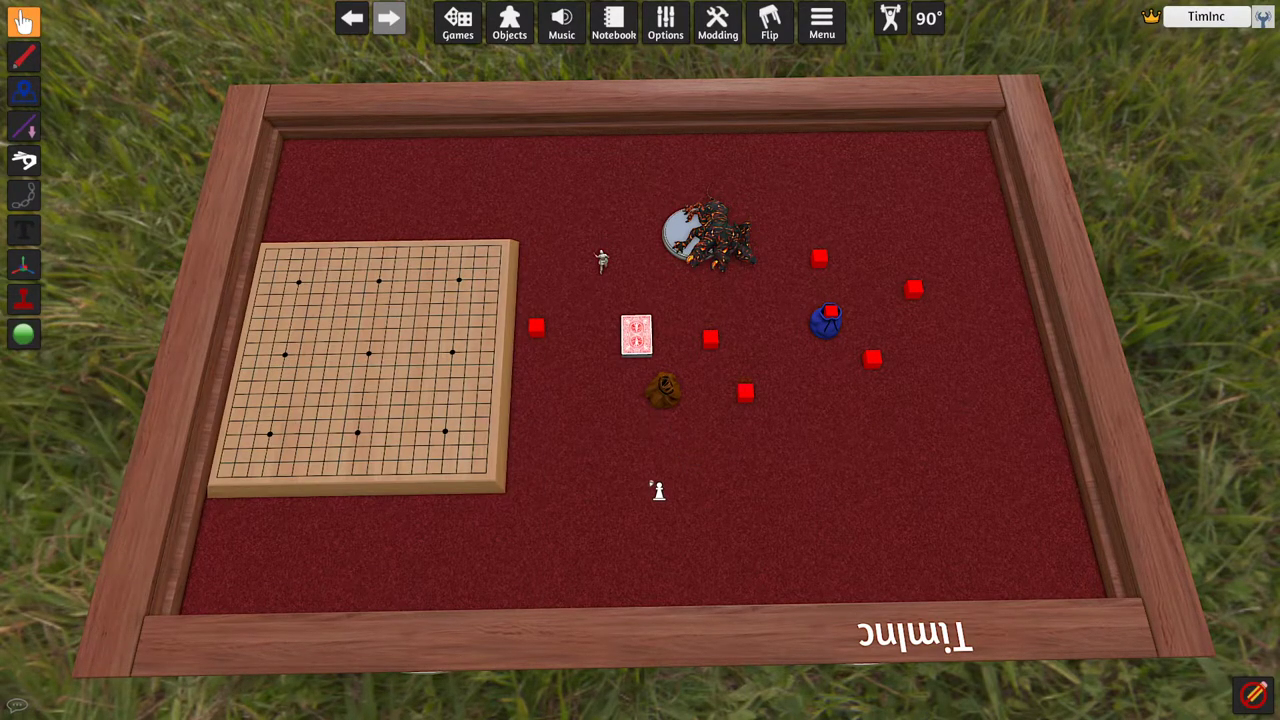
left_click(657, 488)
left_click_drag(644, 165, 1139, 135)
left_click(81, 158)
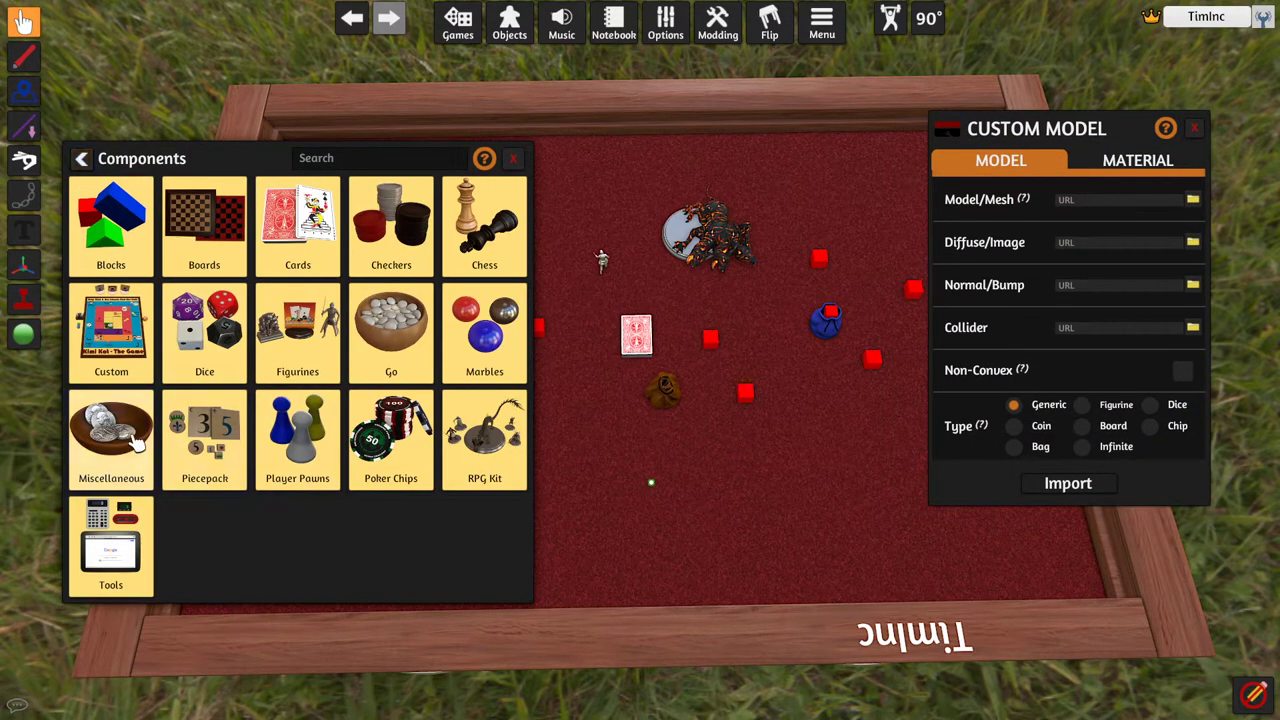
left_click(113, 340)
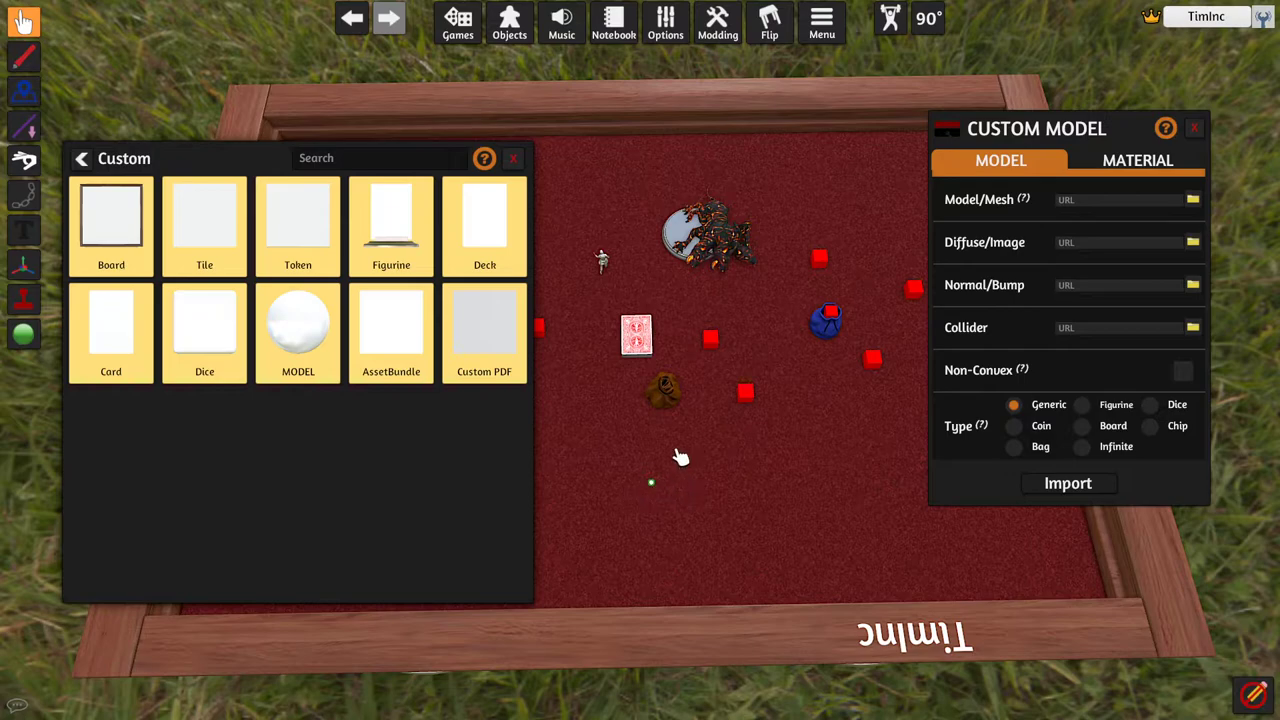
left_click(1082, 203)
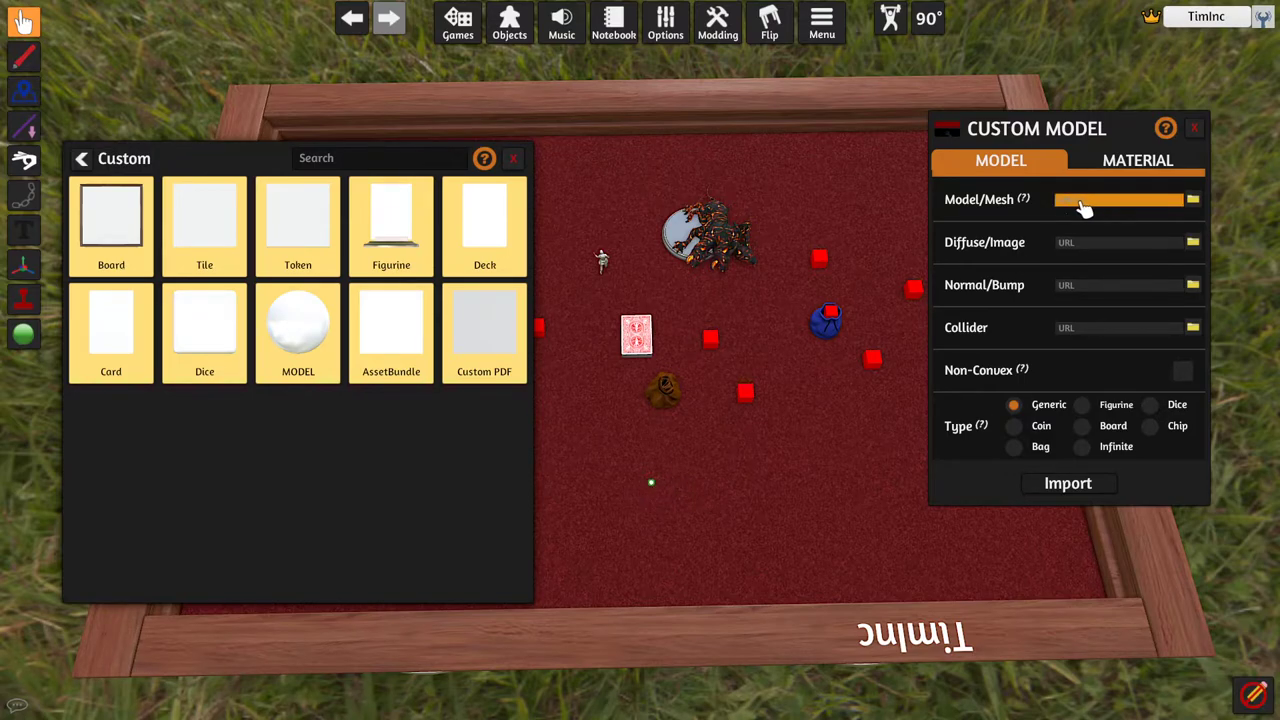
right_click(652, 489)
mouse_move(953, 207)
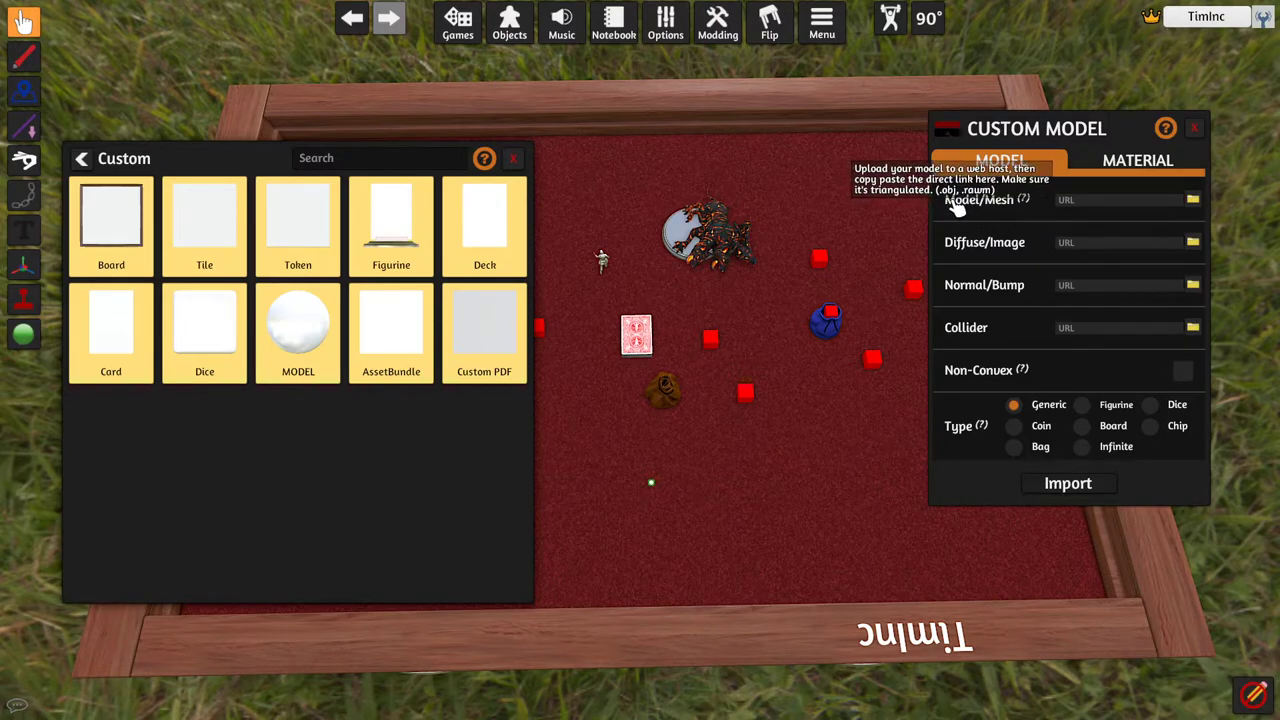
left_click(1085, 205)
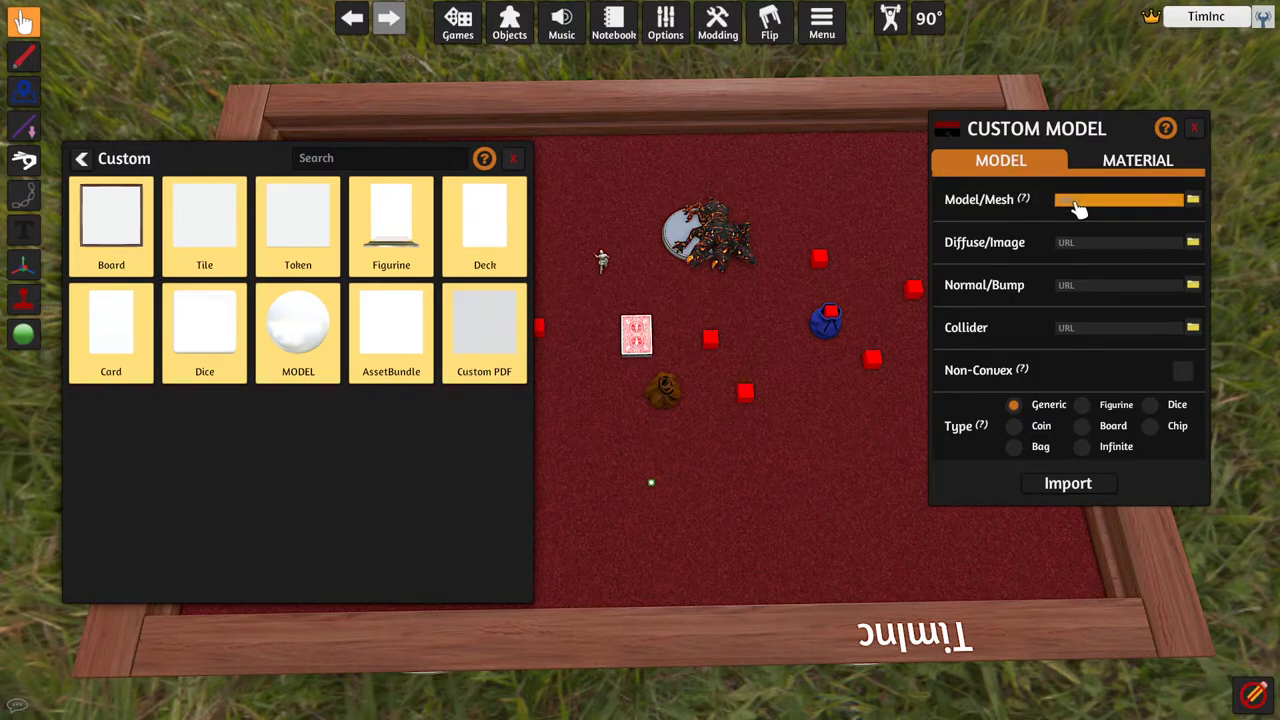
left_click(1003, 230)
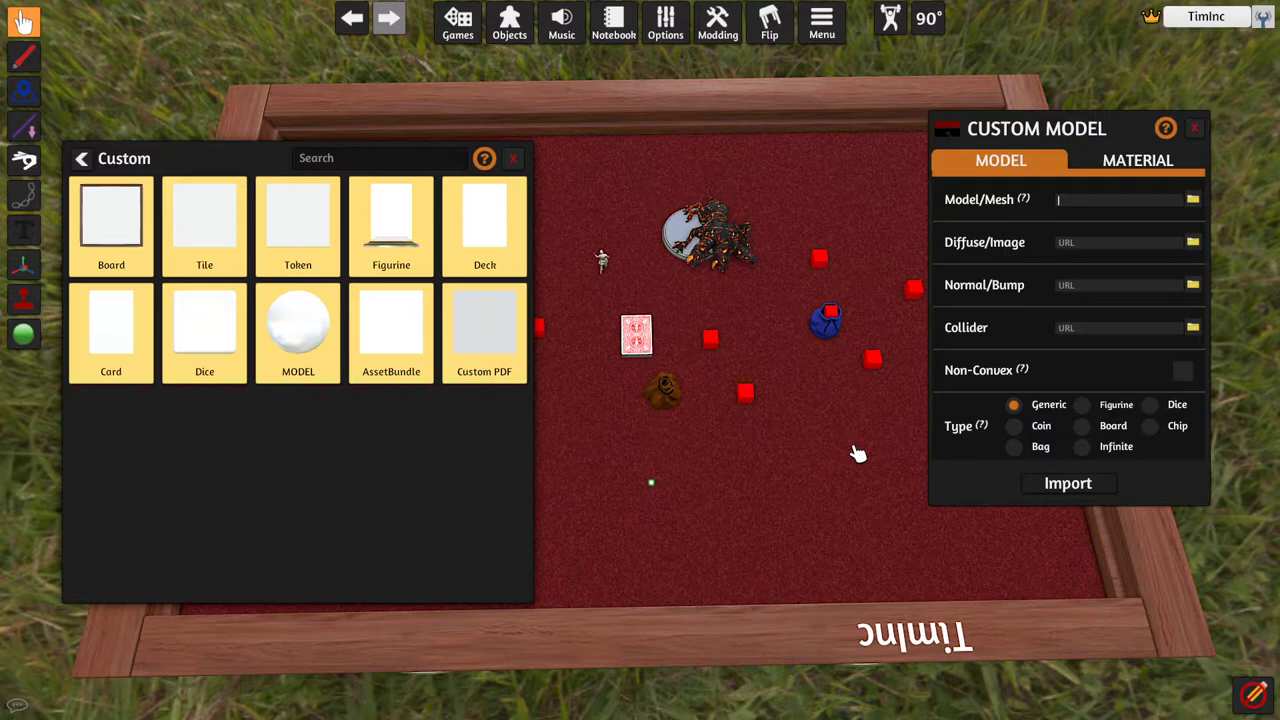
left_click(1110, 207)
Load ben-stand.obj locally as the Model/Mesh, then pick another mesh file.
left_click(1193, 200)
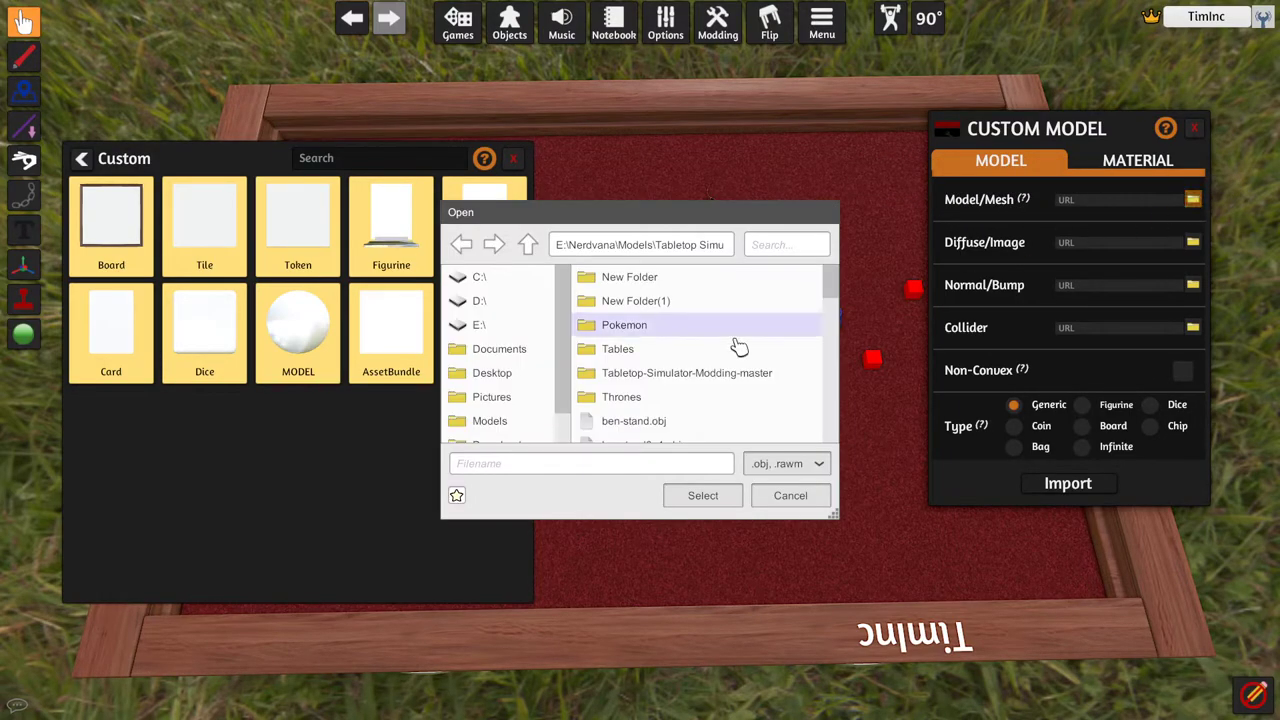
double_click(676, 421)
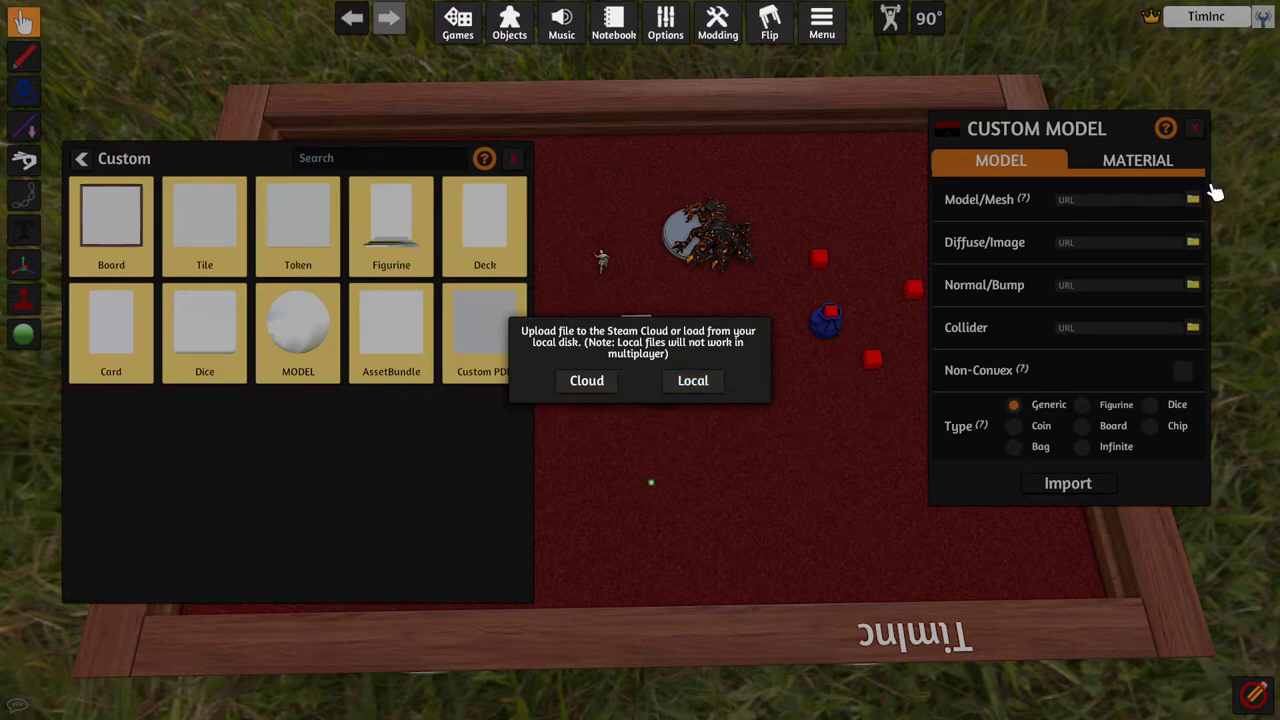
left_click(684, 381)
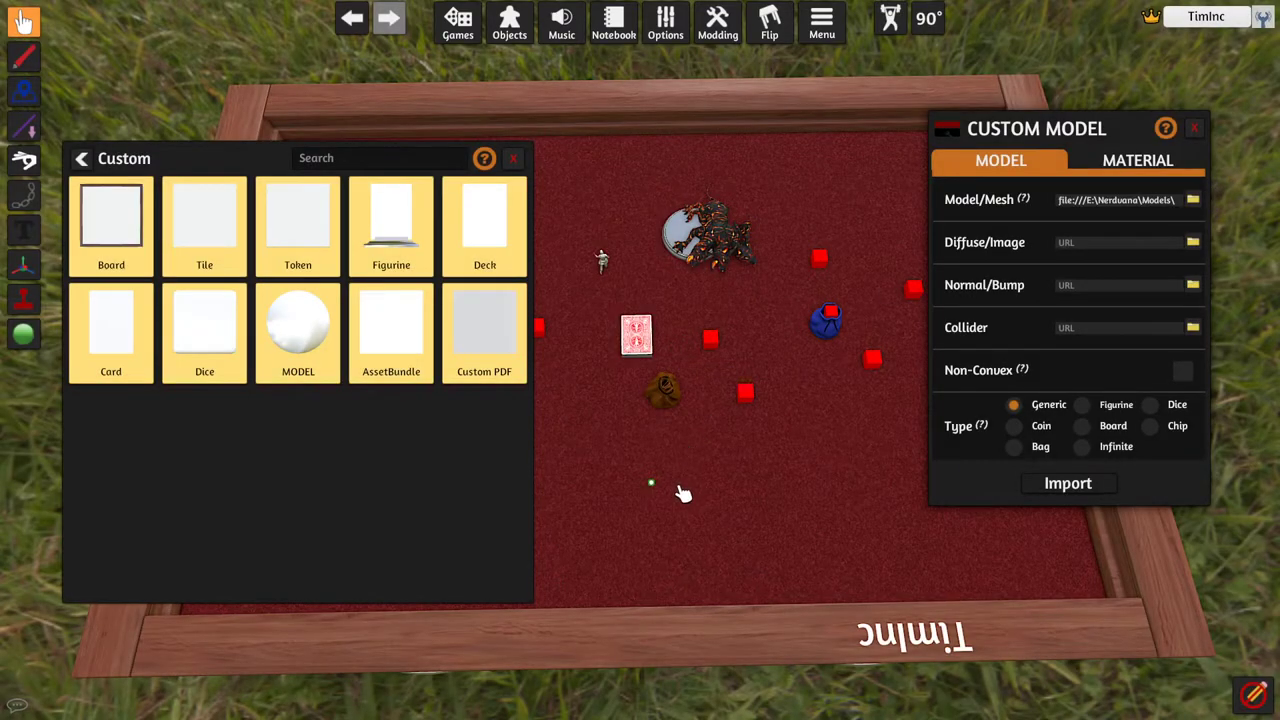
left_click(1204, 200)
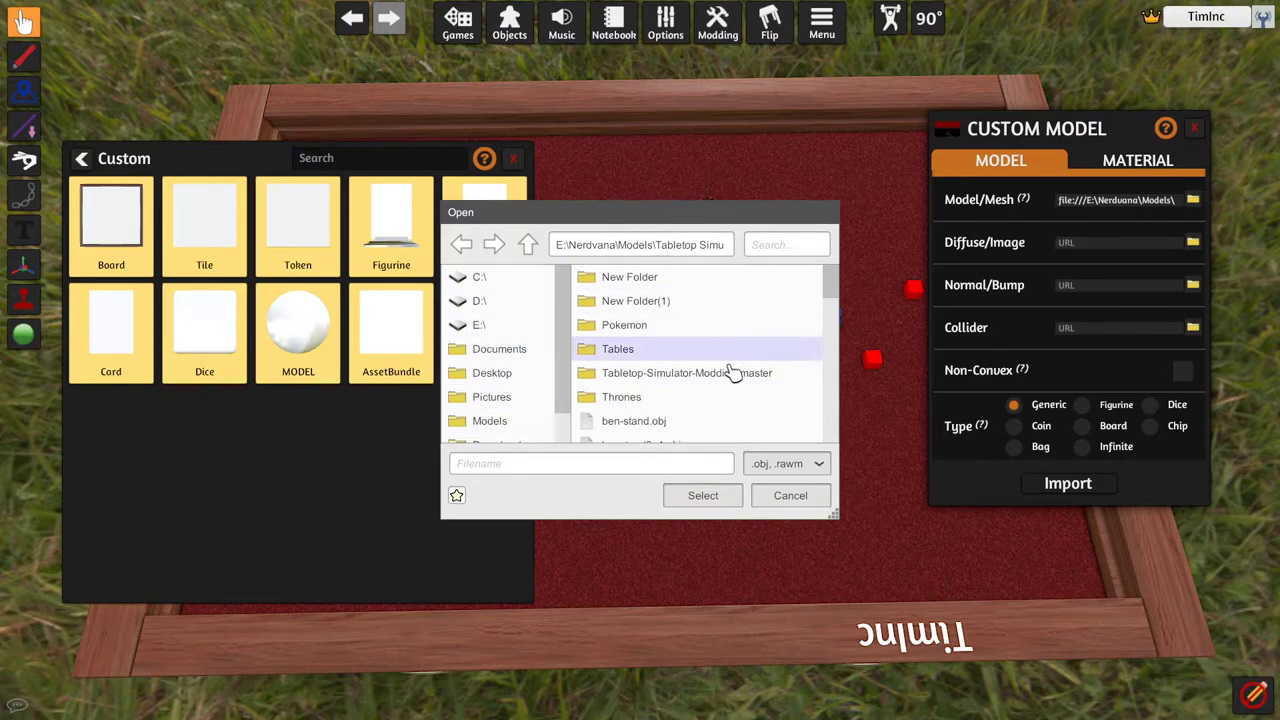
double_click(625, 428)
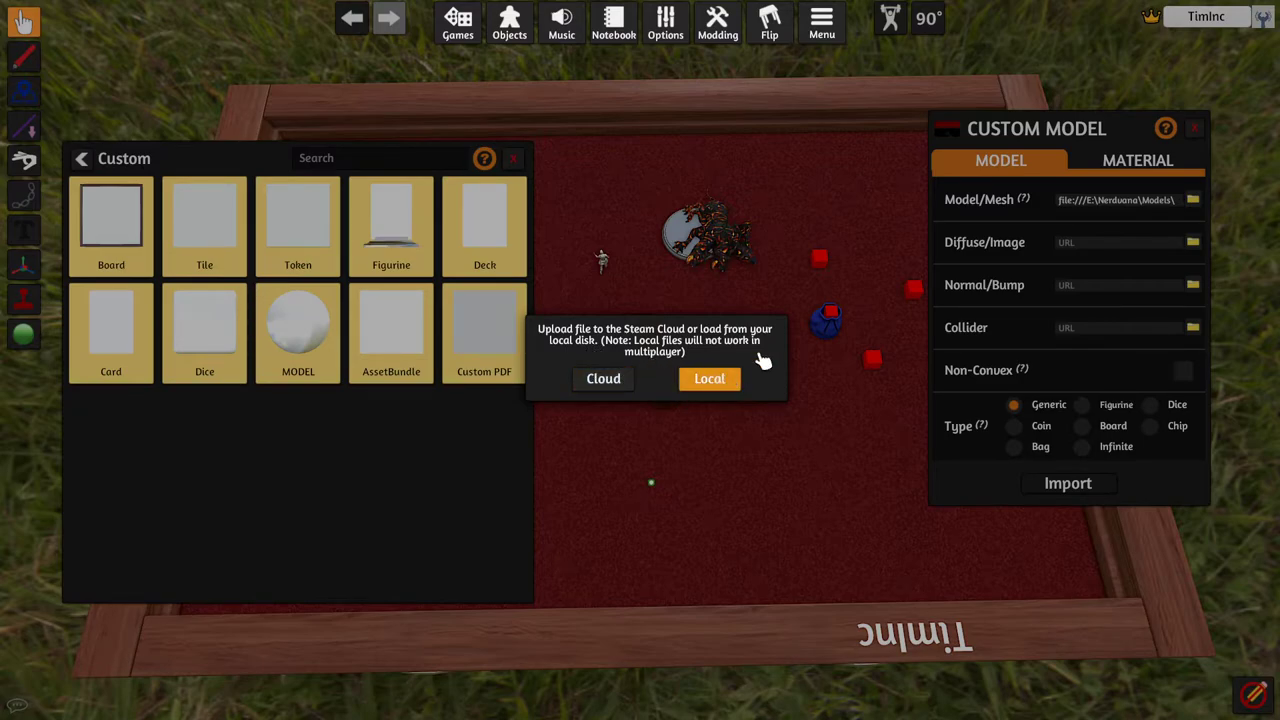
Choose Local in the upload prompt for the Model/Mesh file and close the Custom objects list.
left_click(1062, 210)
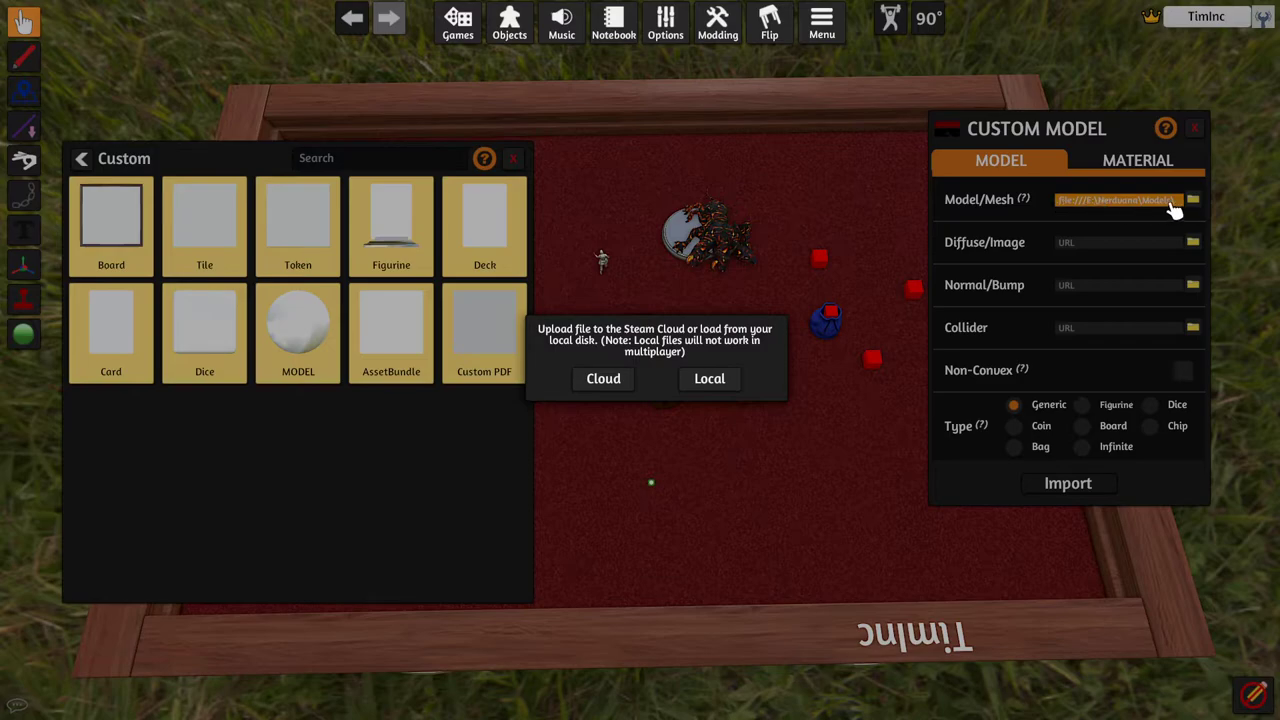
left_click(1090, 202)
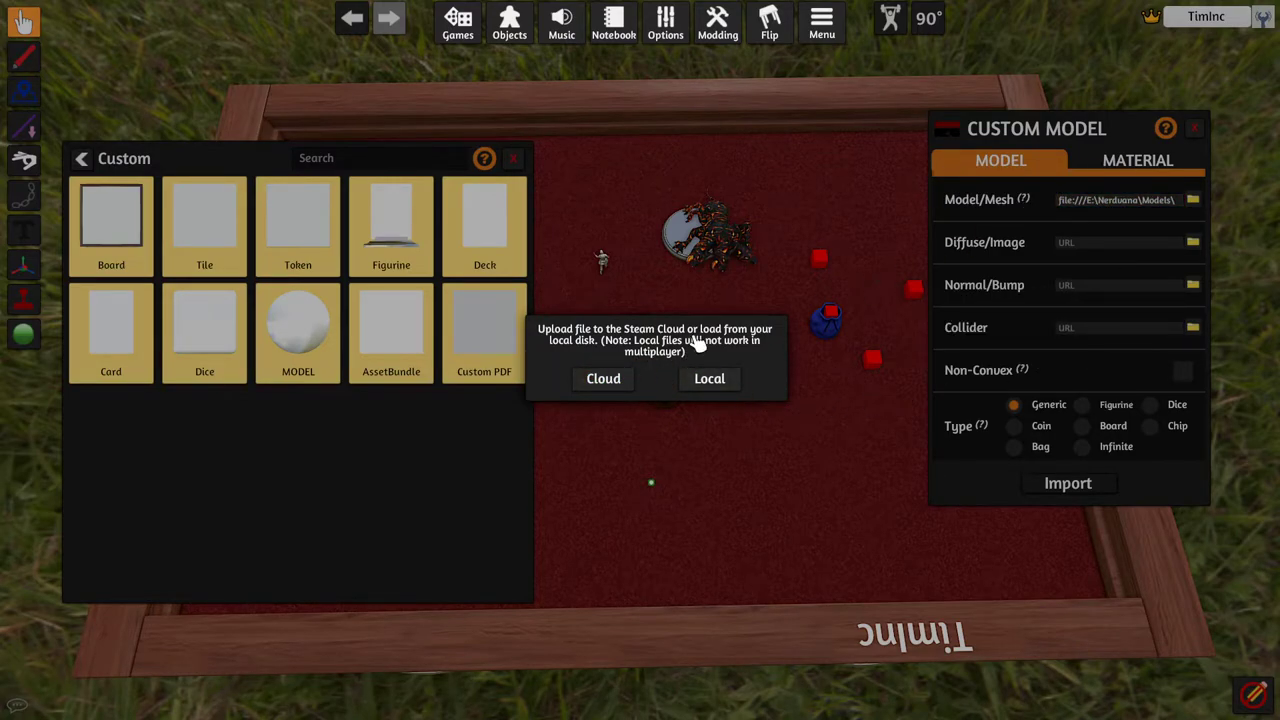
left_click(1110, 202)
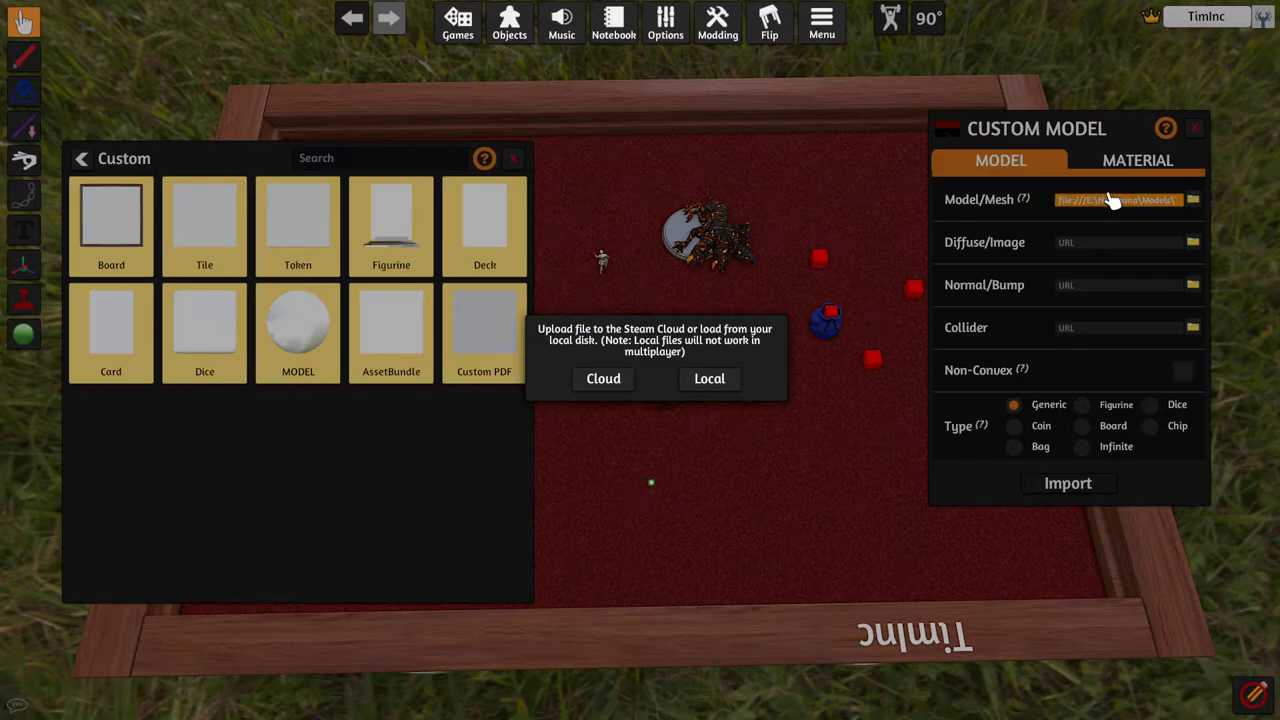
left_click(1000, 302)
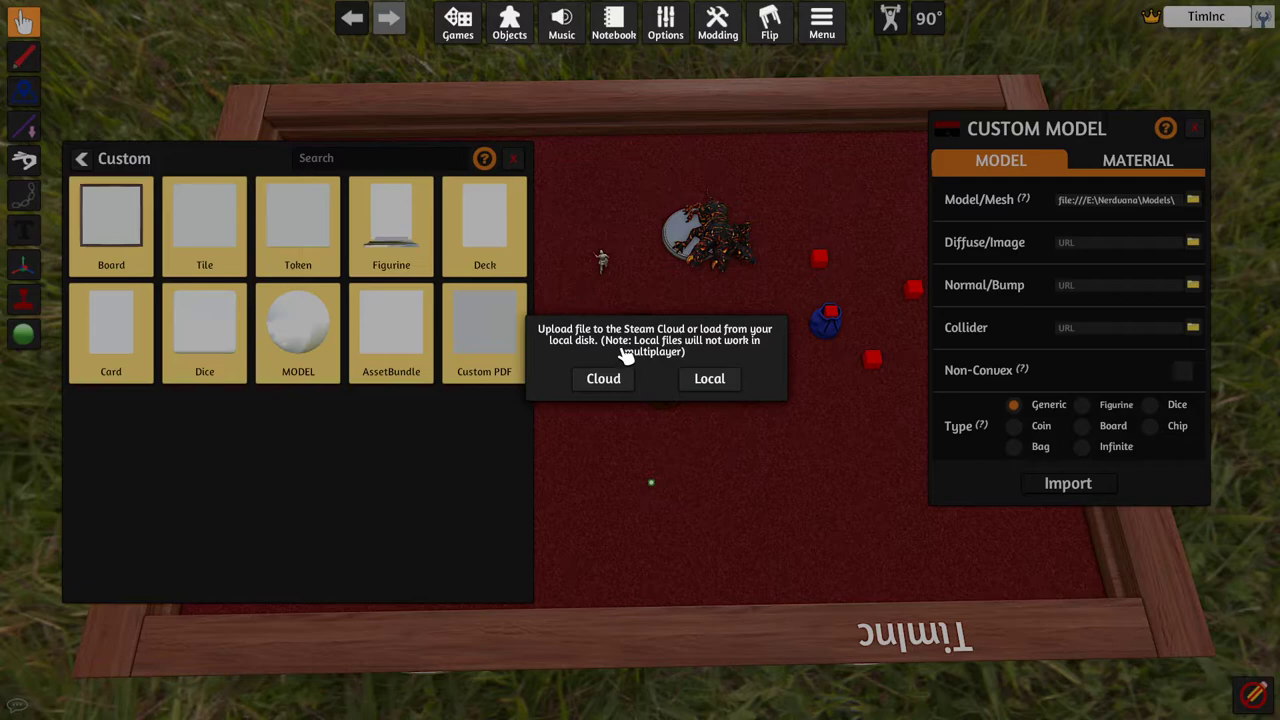
left_click(1086, 206)
left_click(677, 351)
left_click(1080, 205)
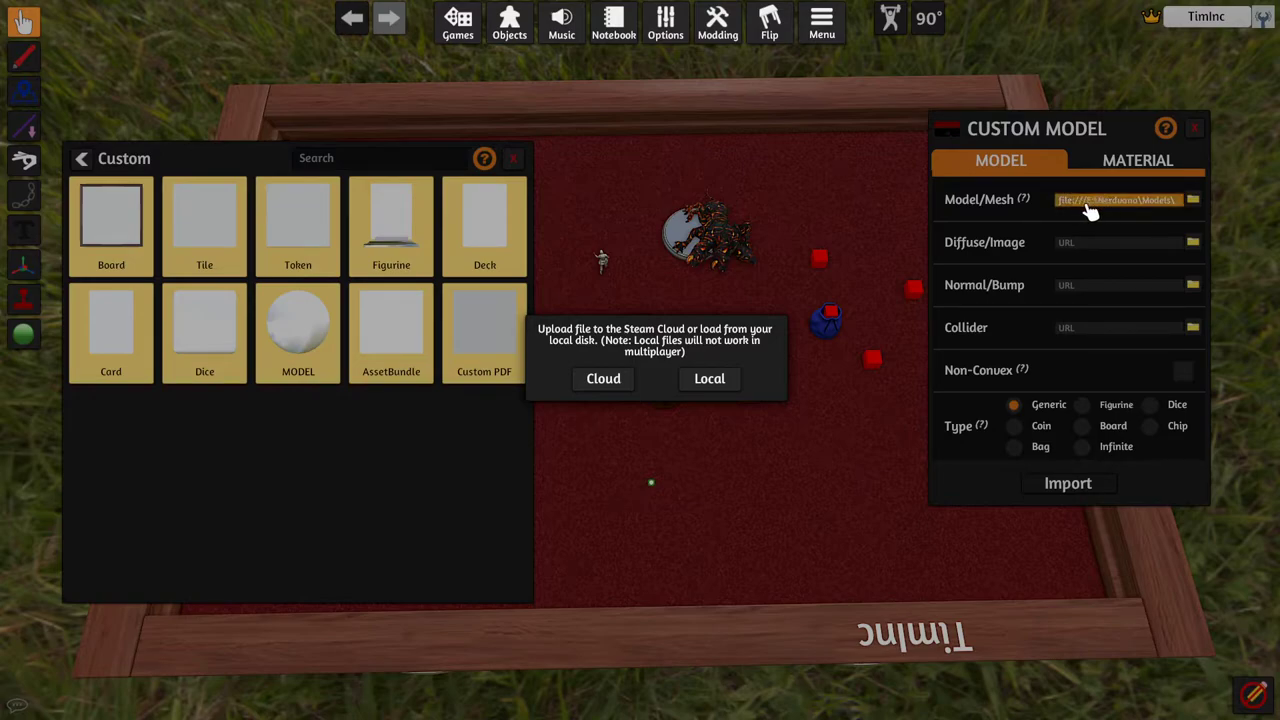
left_click(620, 345)
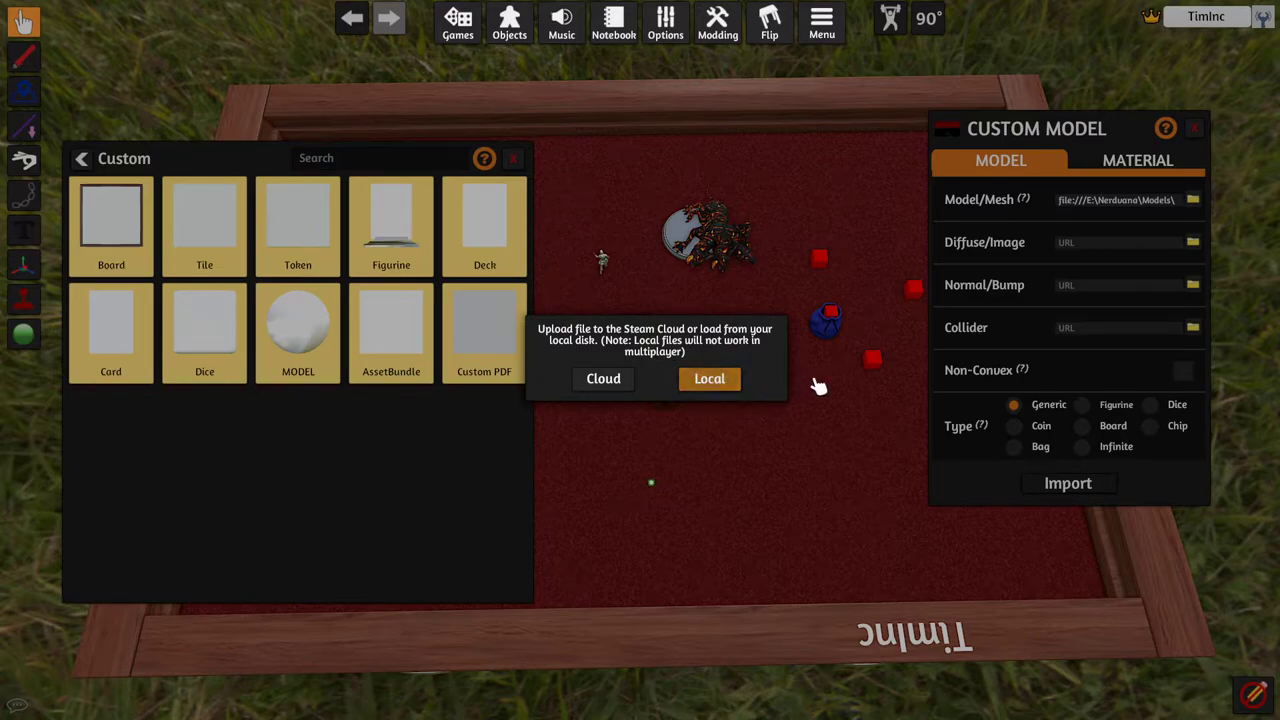
left_click(704, 383)
left_click(513, 158)
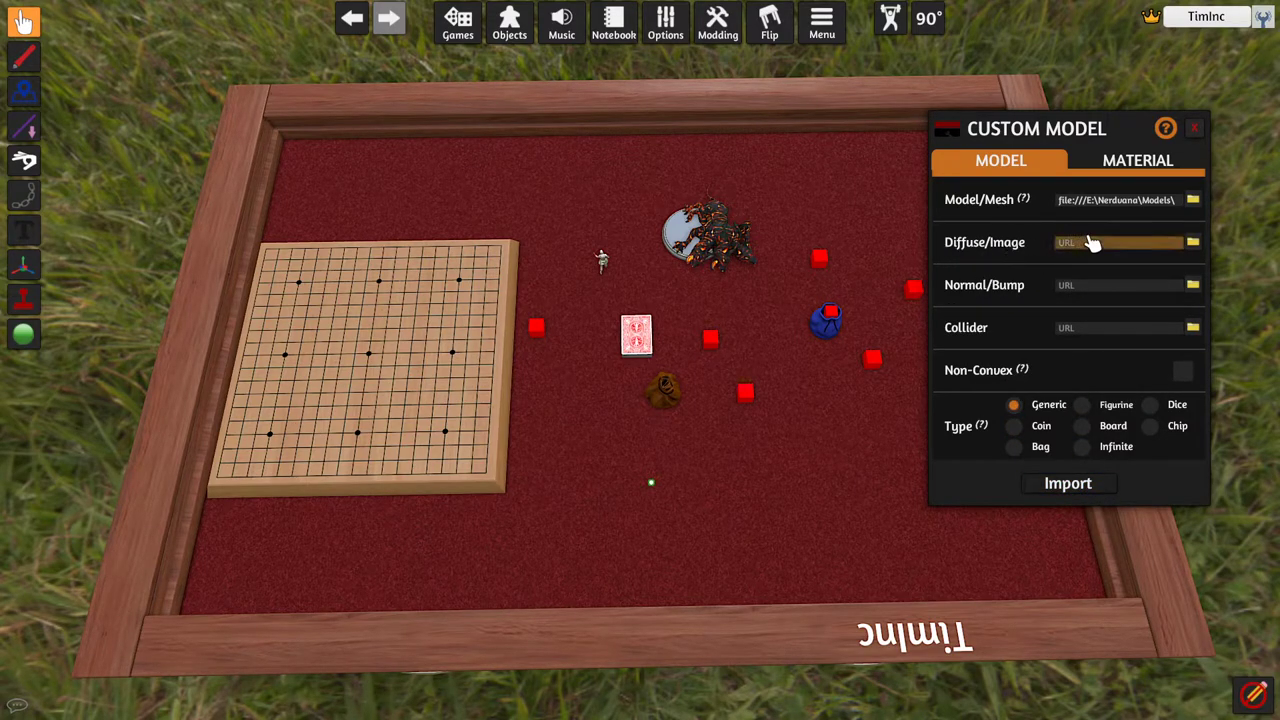
Apply a teal Color Tint to the red cube beside the Go board.
left_click(1120, 244)
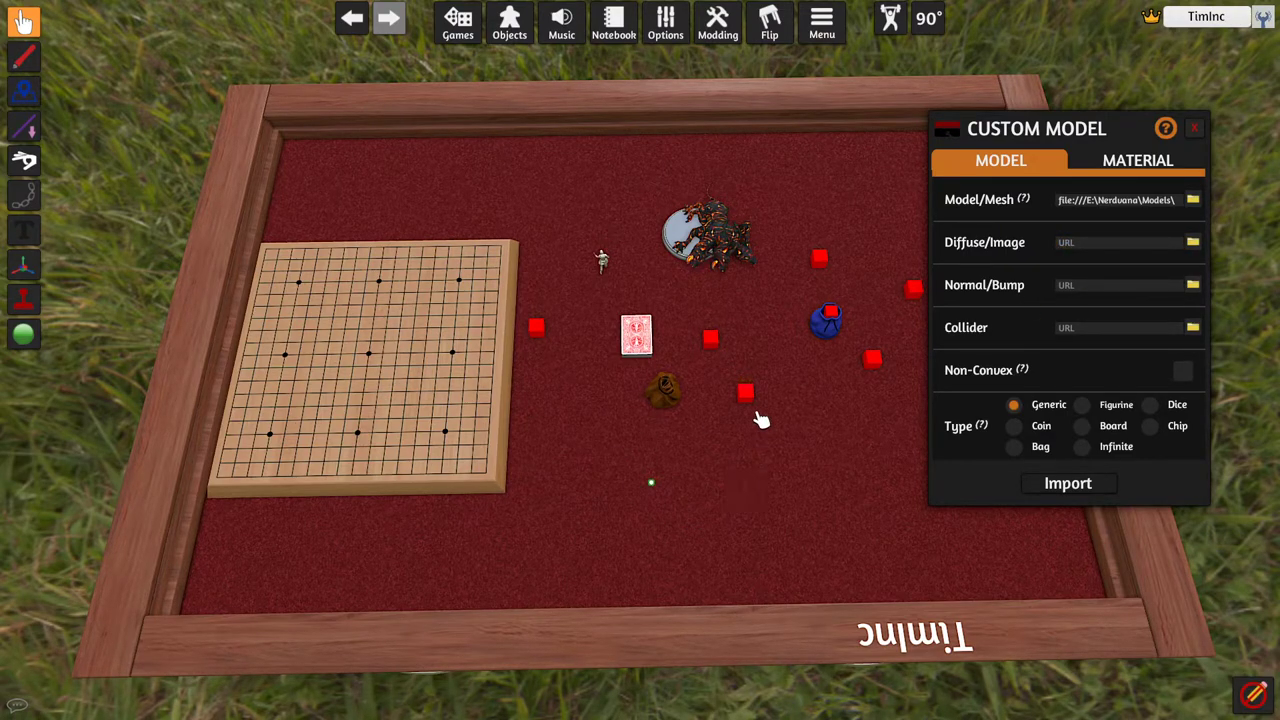
right_click(536, 328)
left_click(590, 400)
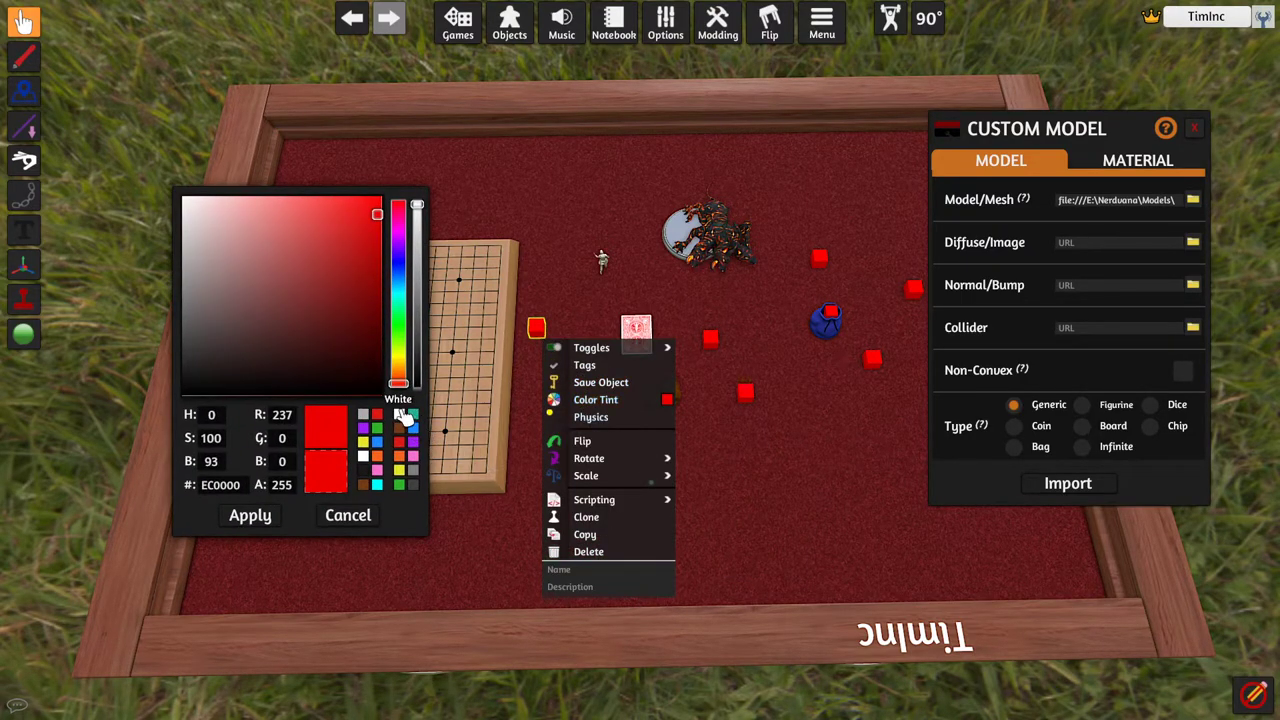
left_click(412, 414)
left_click(250, 515)
left_click(418, 546)
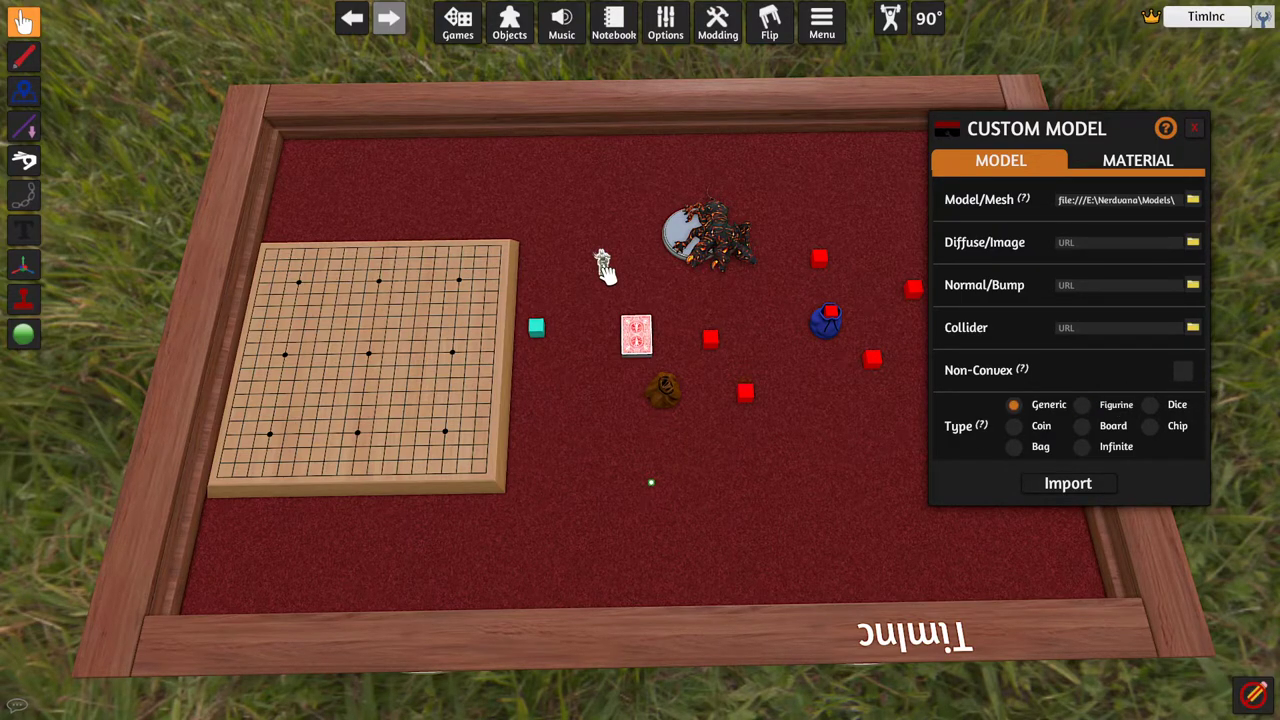
Check the Physics settings, then place the small grey figurine on the felt just right of the Go board.
left_click_drag(605, 272, 573, 400)
left_click(665, 25)
left_click(667, 135)
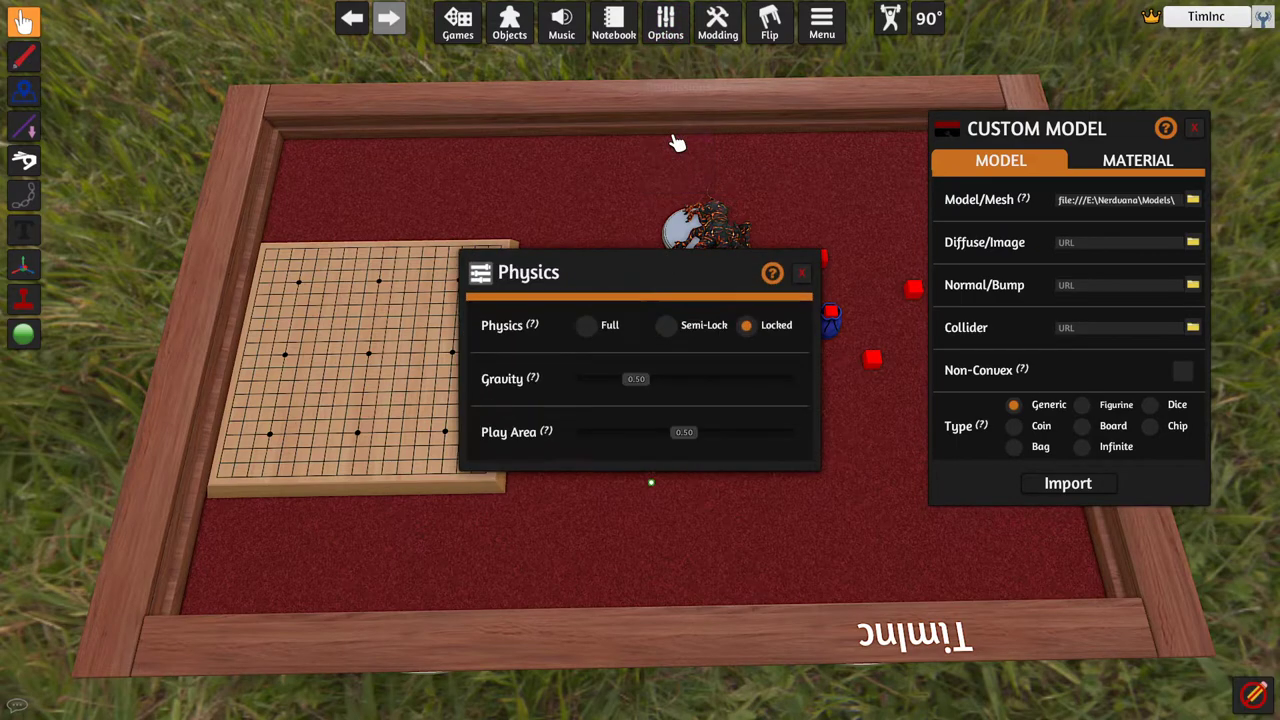
left_click(801, 272)
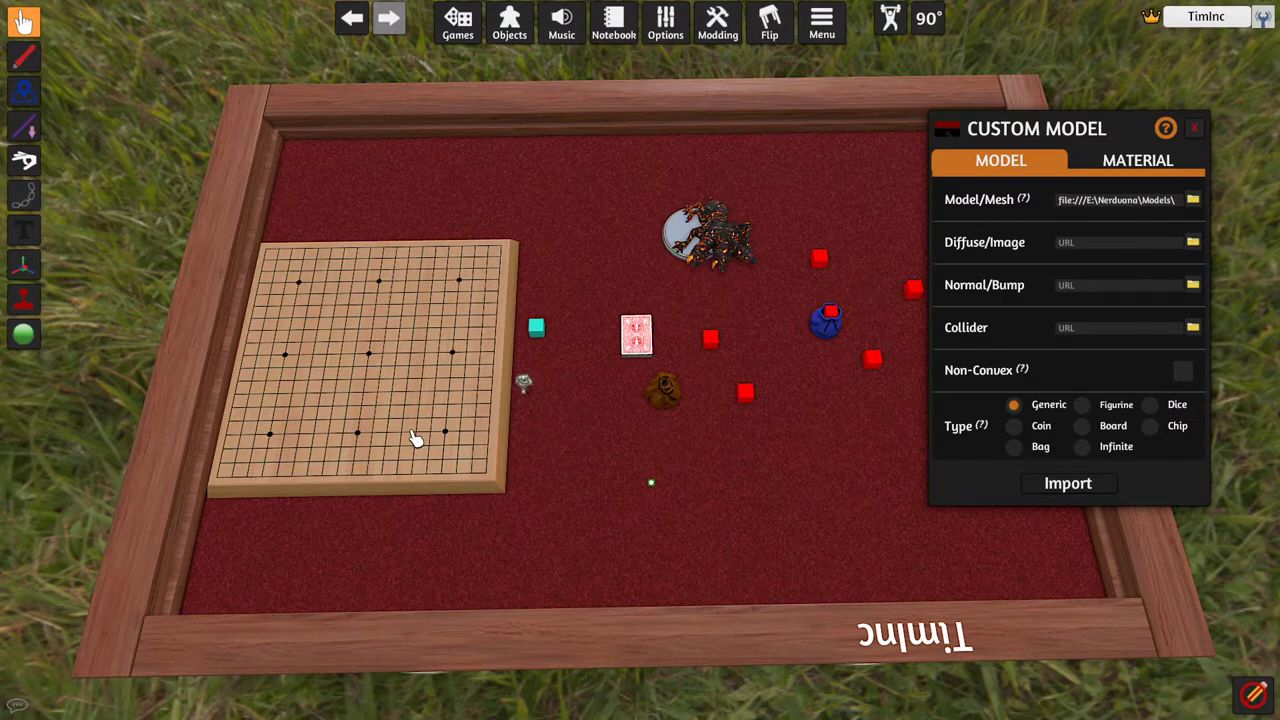
left_click_drag(490, 390, 546, 392)
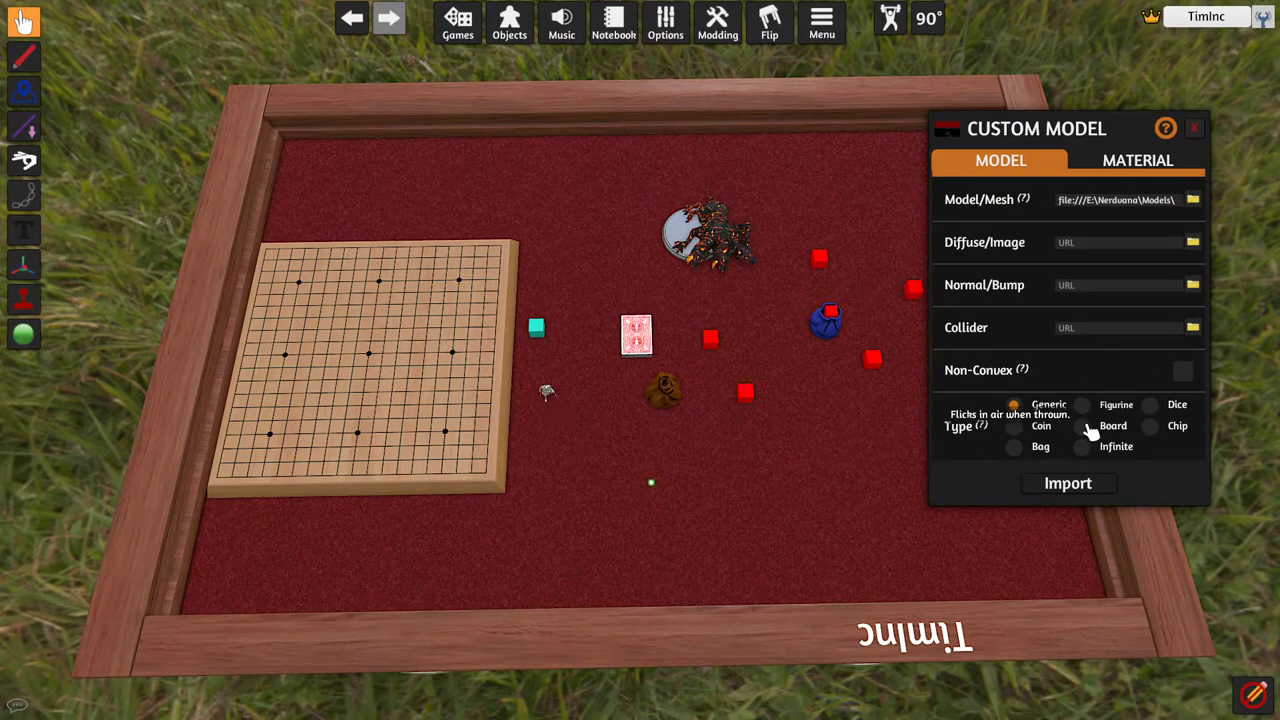
Switch the model type to Coin and back to Generic, then delete the silver humanoid model.
left_click(1013, 428)
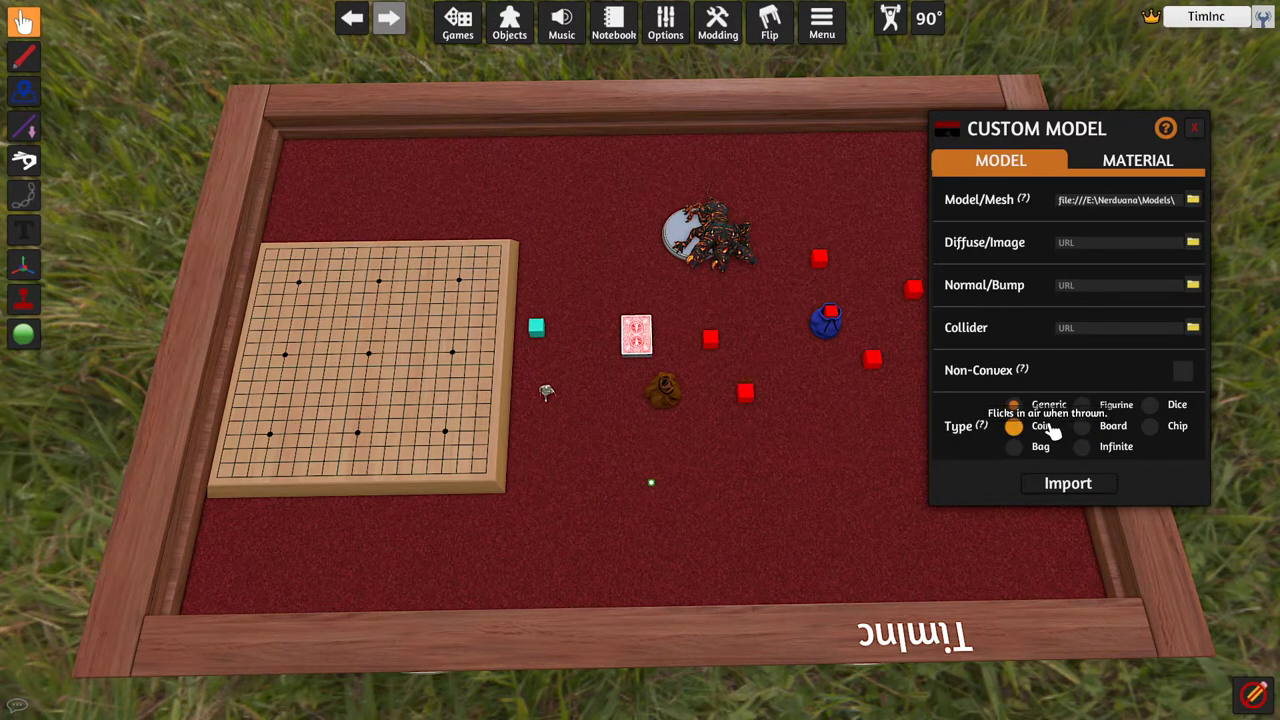
left_click(1013, 404)
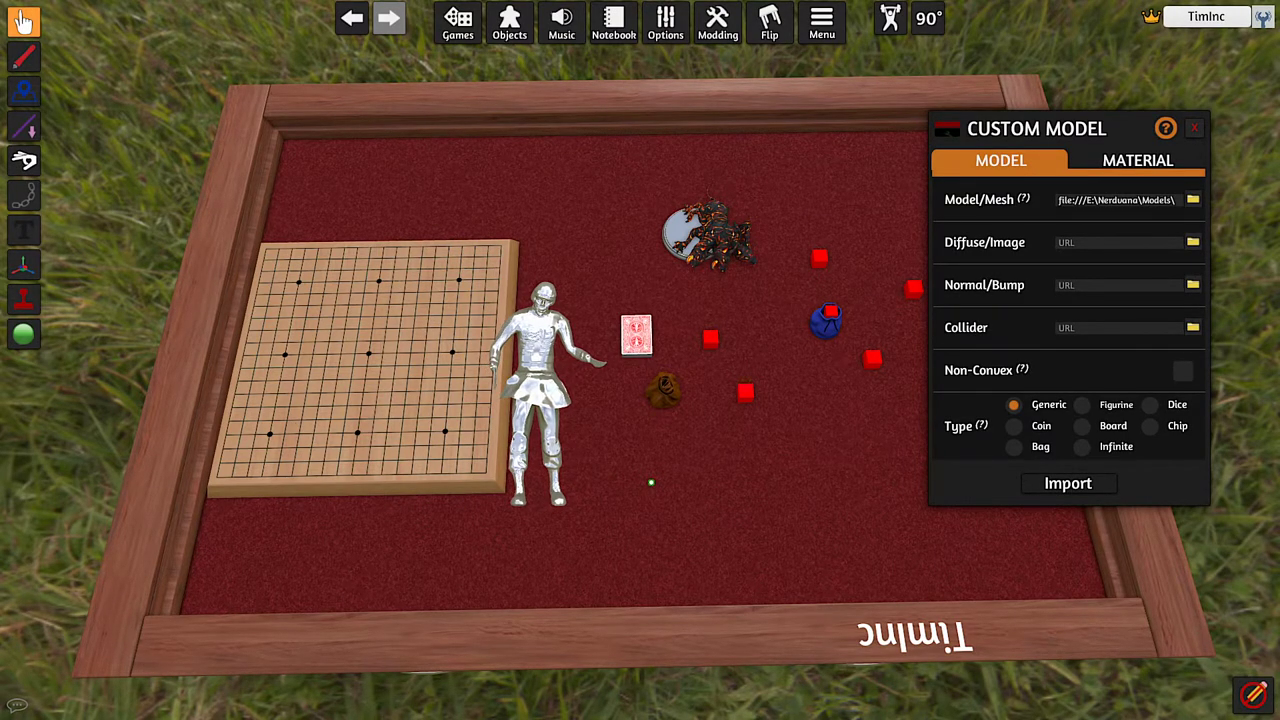
key("Delete")
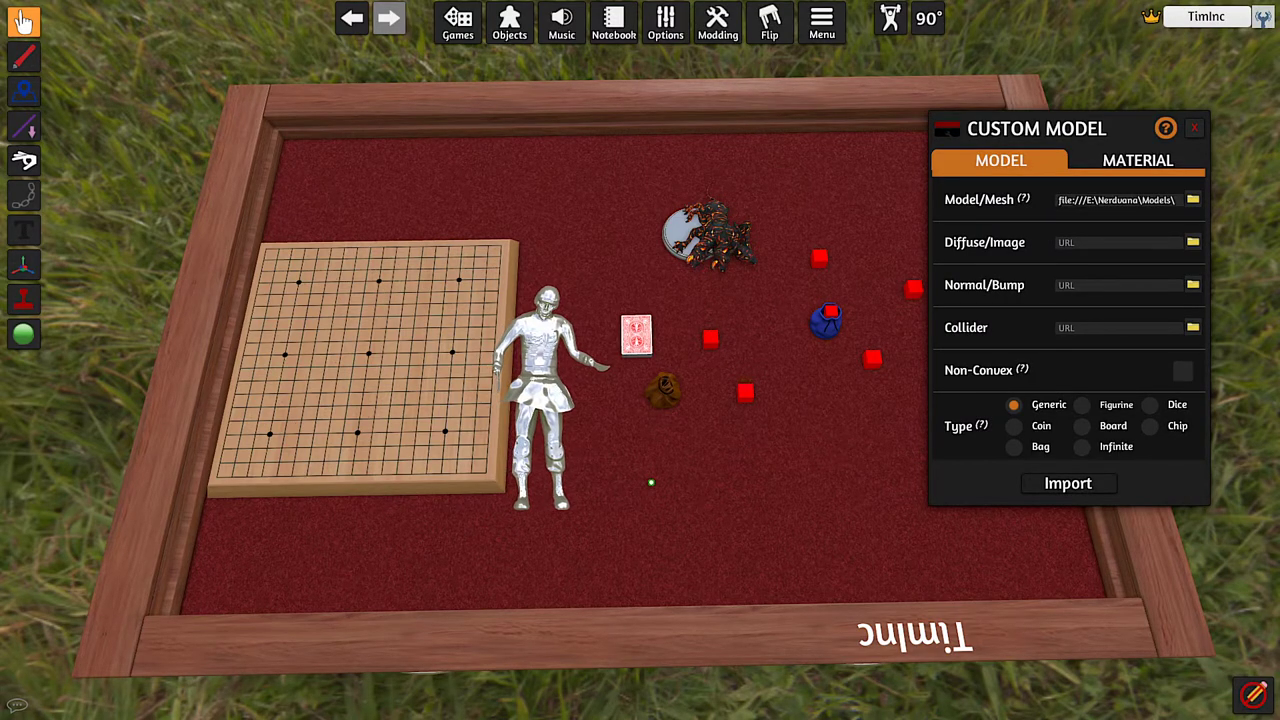
Draw a card from the deck, flip it face-up as the 7 of hearts, and reposition it.
left_click_drag(636, 332, 570, 295)
key("f")
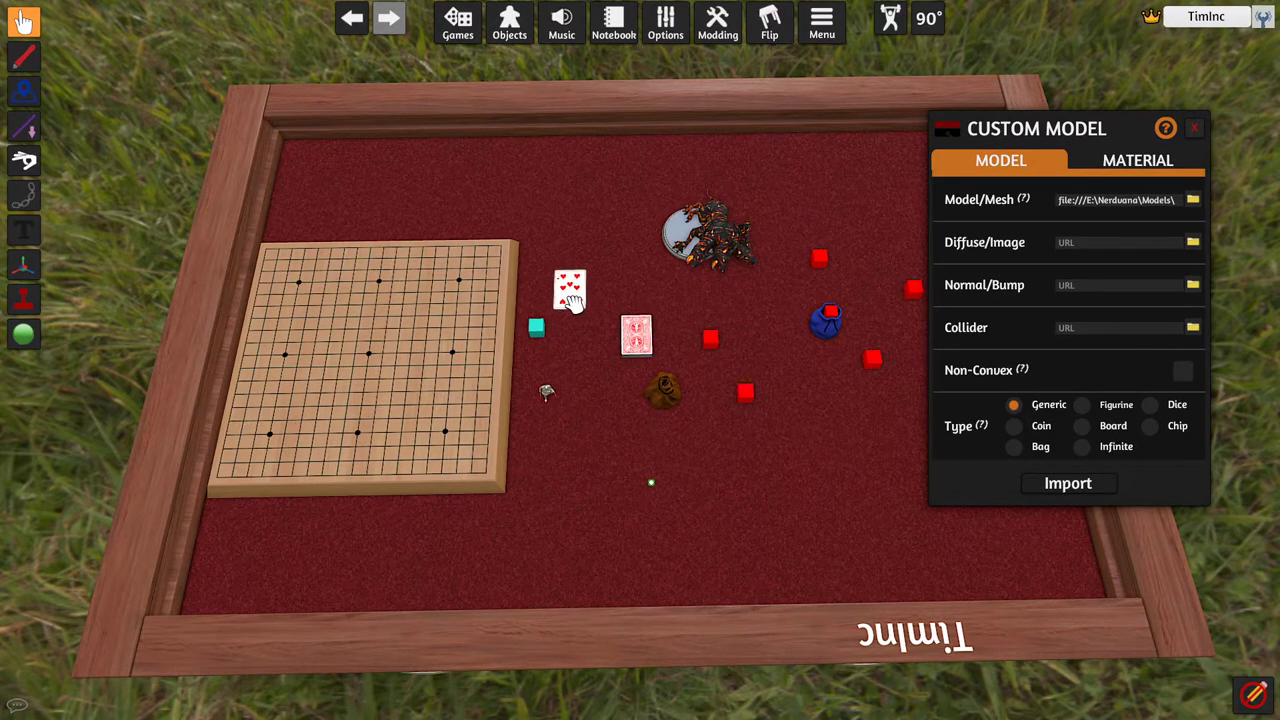
key("alt")
key("alt")
key("alt")
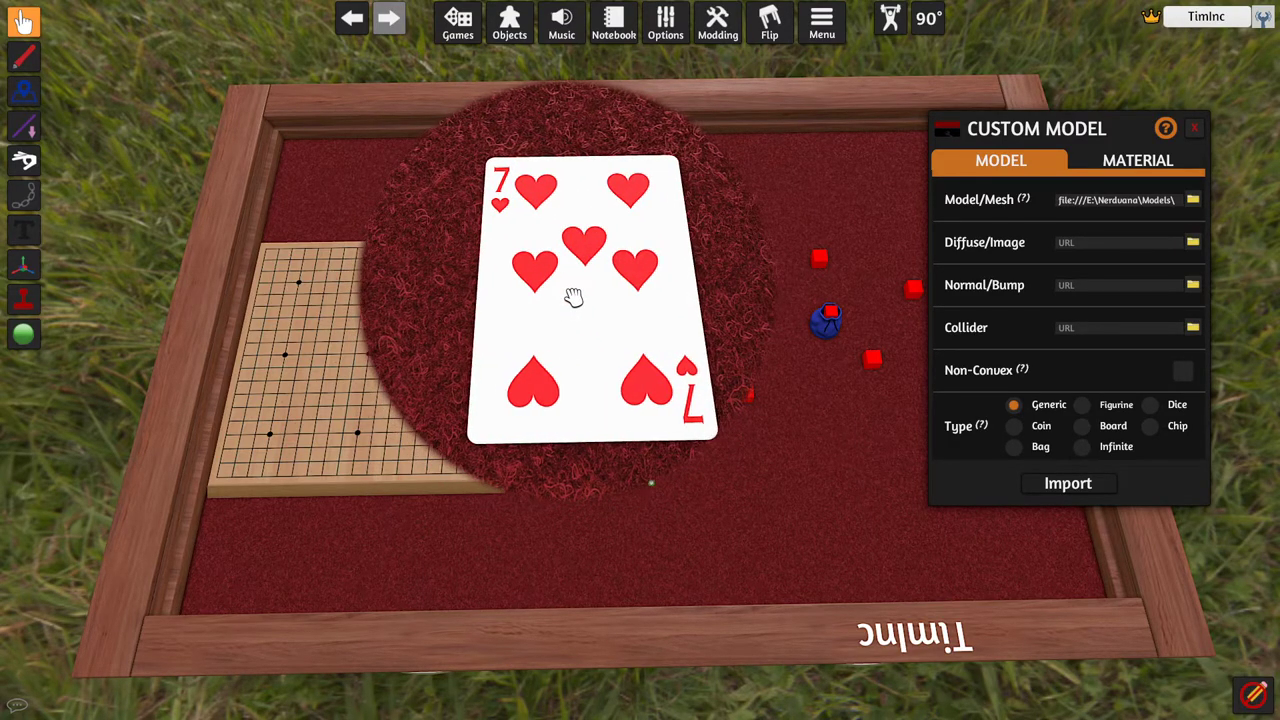
left_click_drag(571, 294, 705, 242)
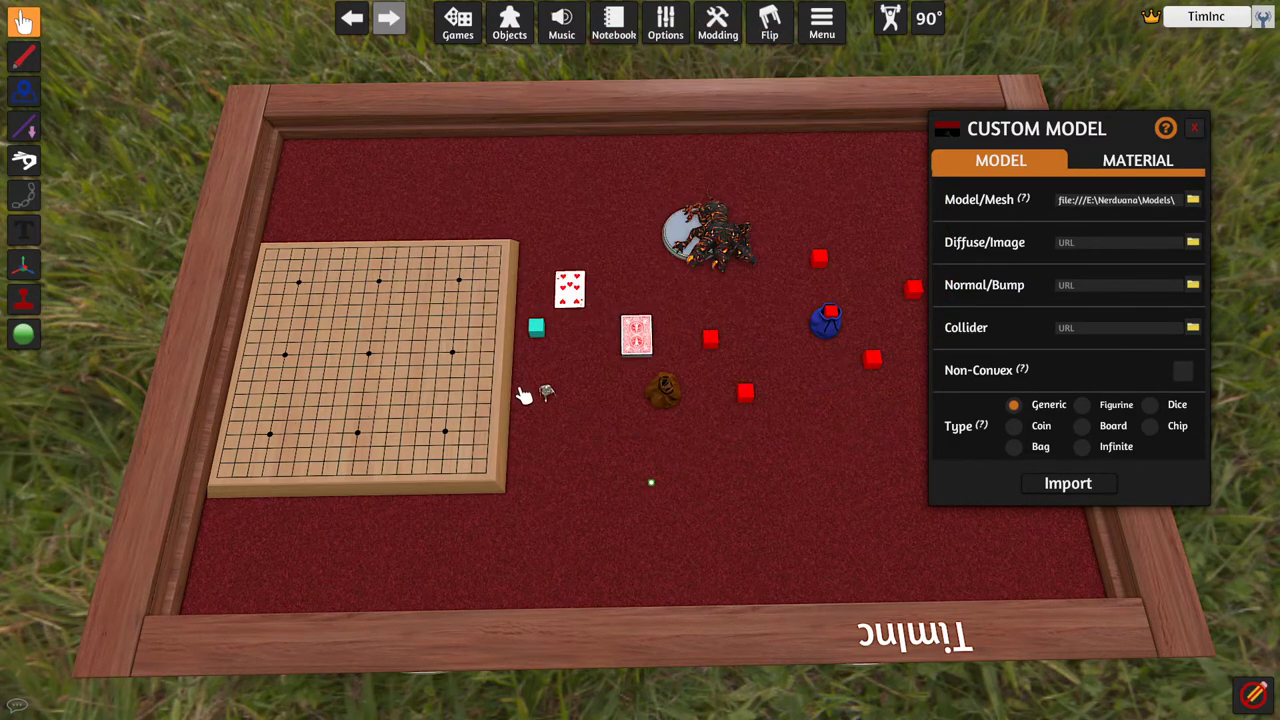
Move the teal cube onto the Go board and the 7 of hearts to the board's upper-left.
key("alt")
left_click_drag(535, 335, 425, 337)
left_click_drag(570, 289, 363, 303)
left_click(366, 388)
key("alt")
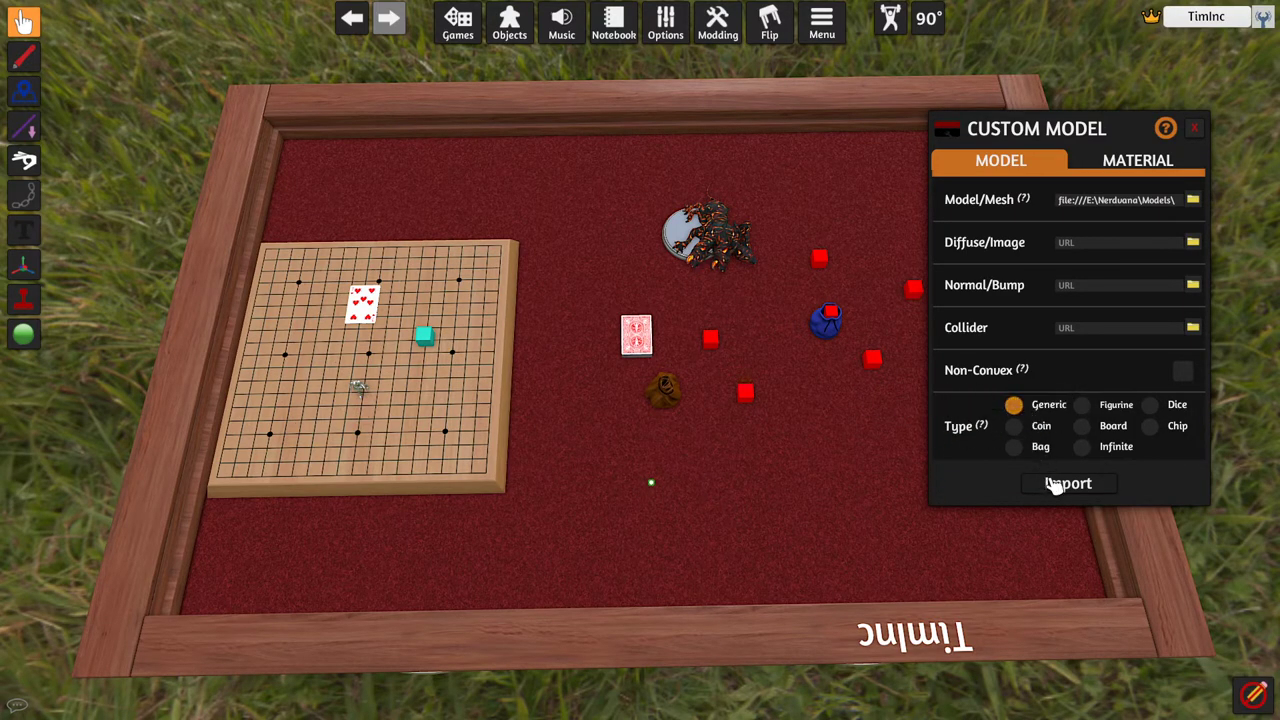
Import the custom model with type Figurine and toss the white stand across the table.
left_click(1082, 404)
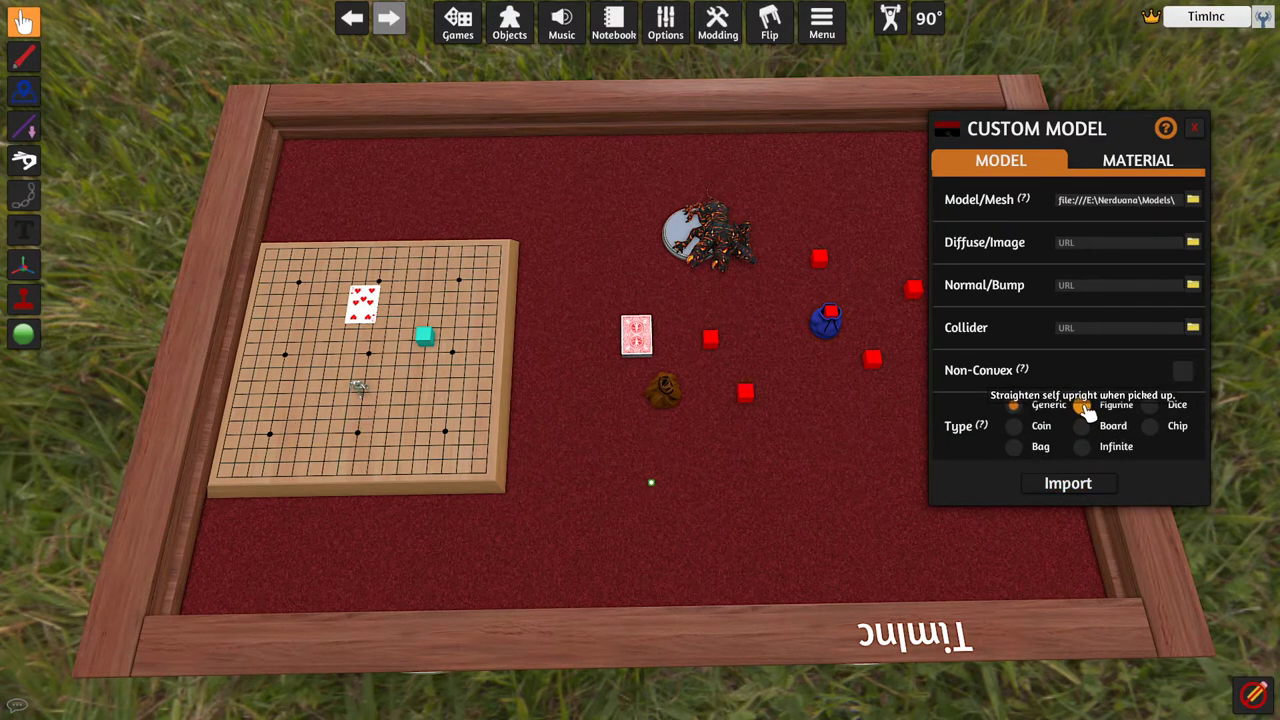
left_click(1103, 484)
right_click_drag(749, 600, 657, 486)
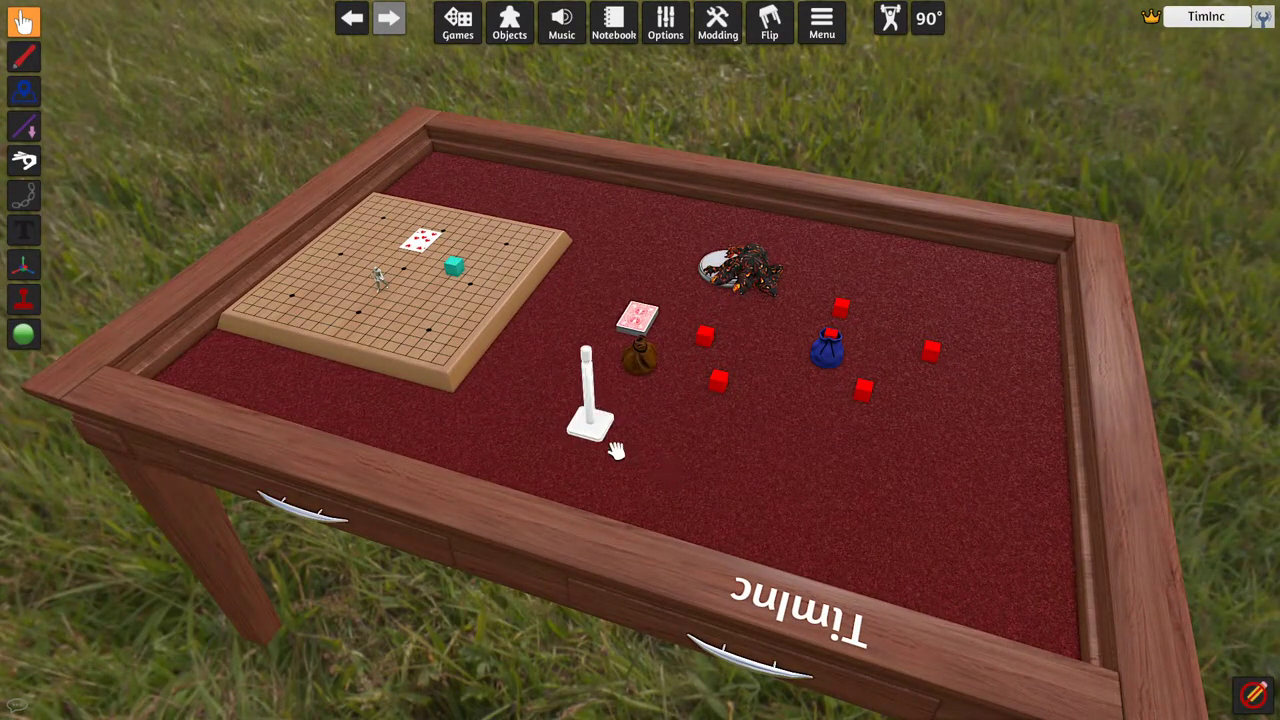
right_click_drag(383, 466, 638, 425)
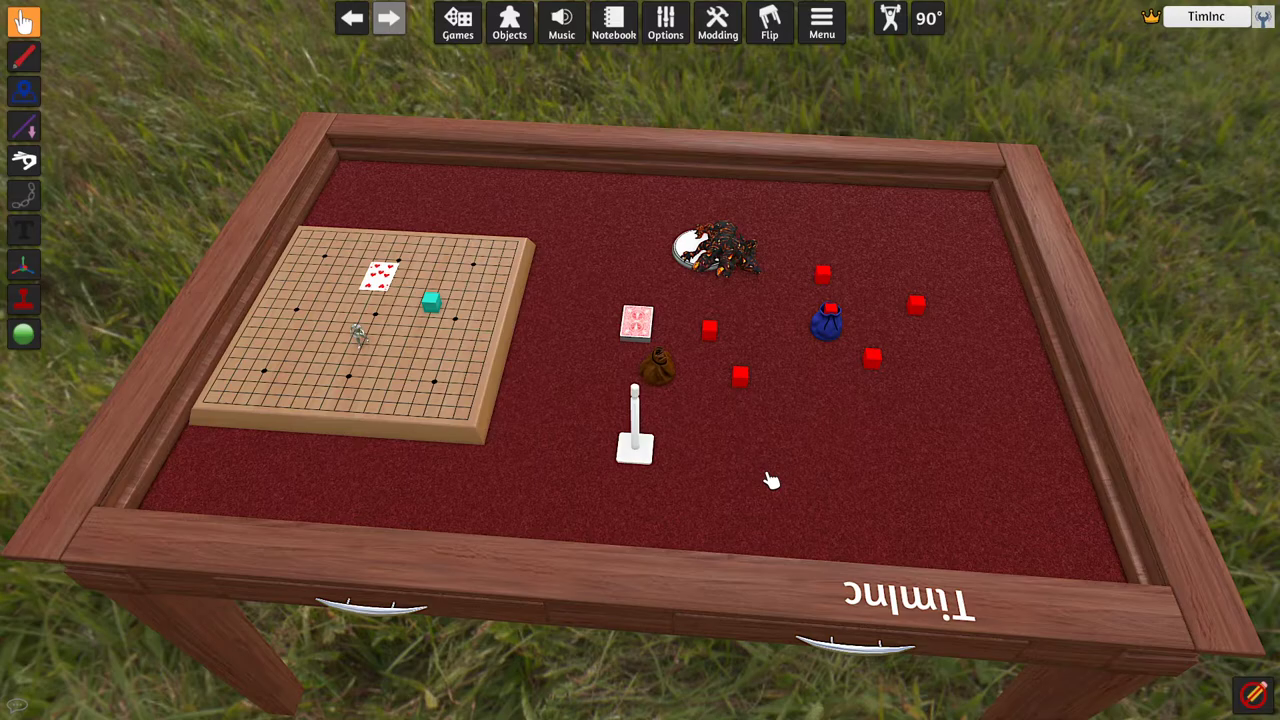
right_click_drag(529, 551, 643, 550)
key("space")
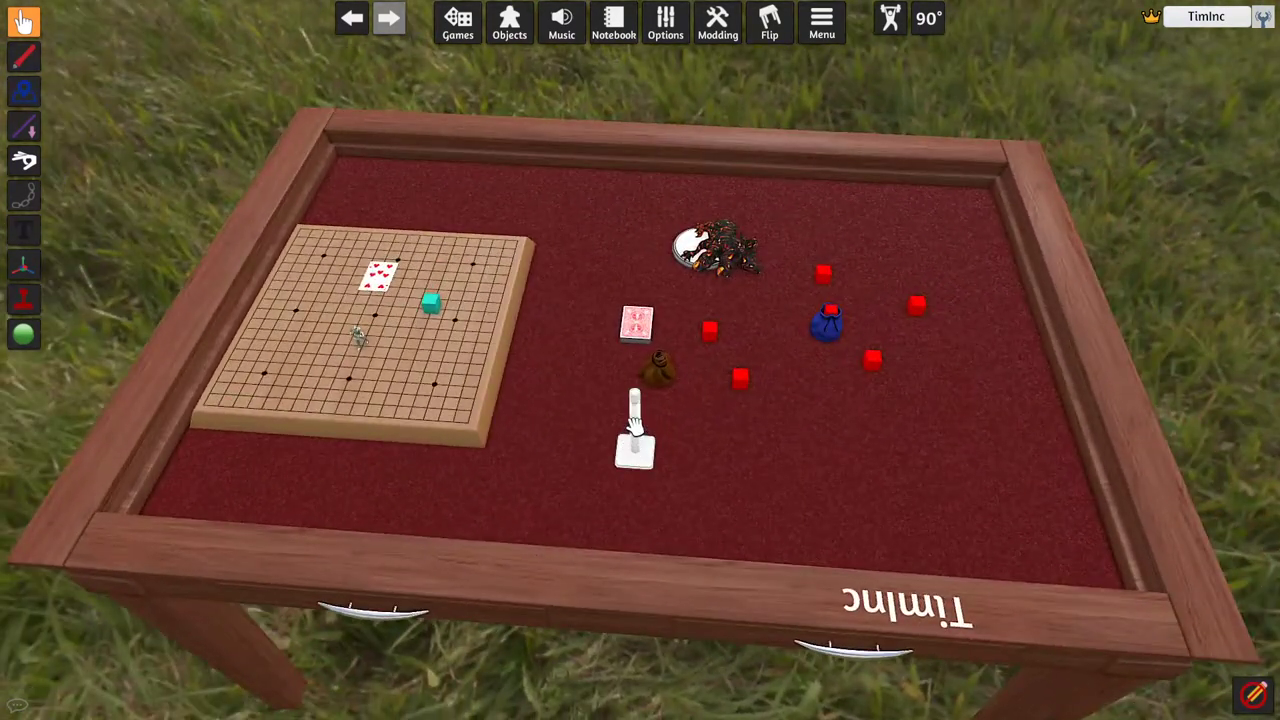
left_click_drag(652, 465, 745, 462)
scroll(607, 478, "up", 5)
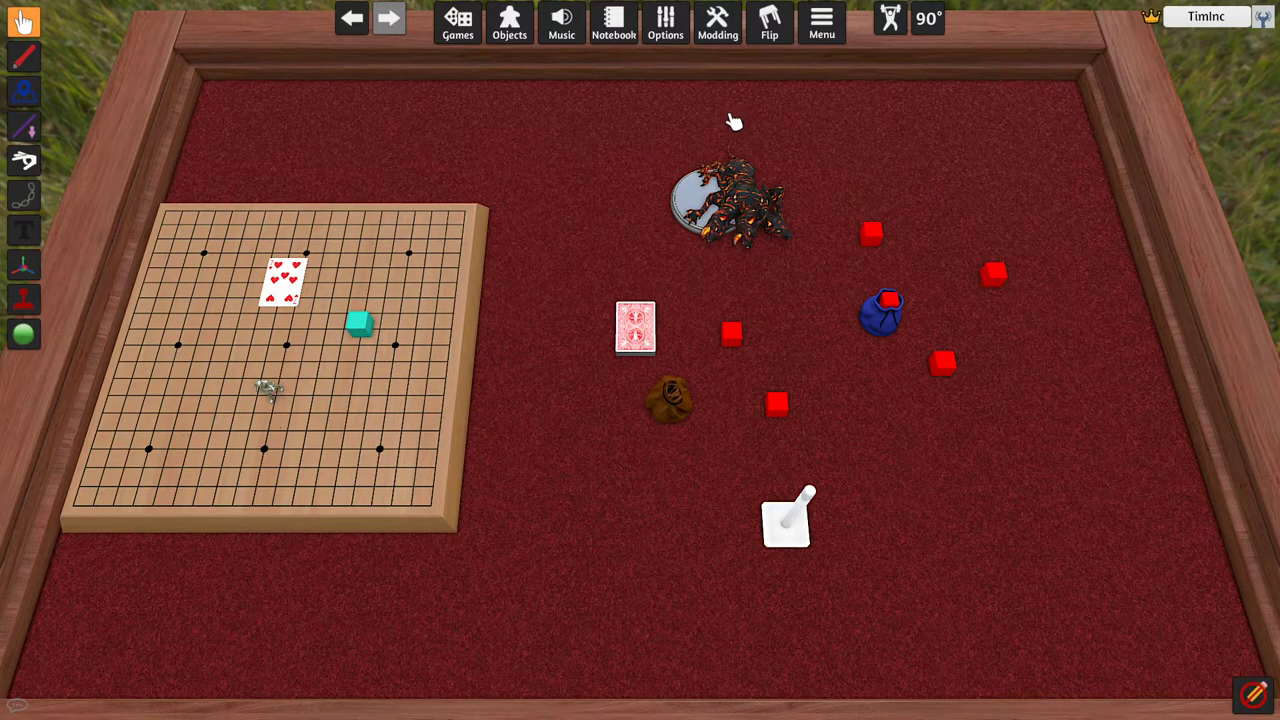
left_click(729, 43)
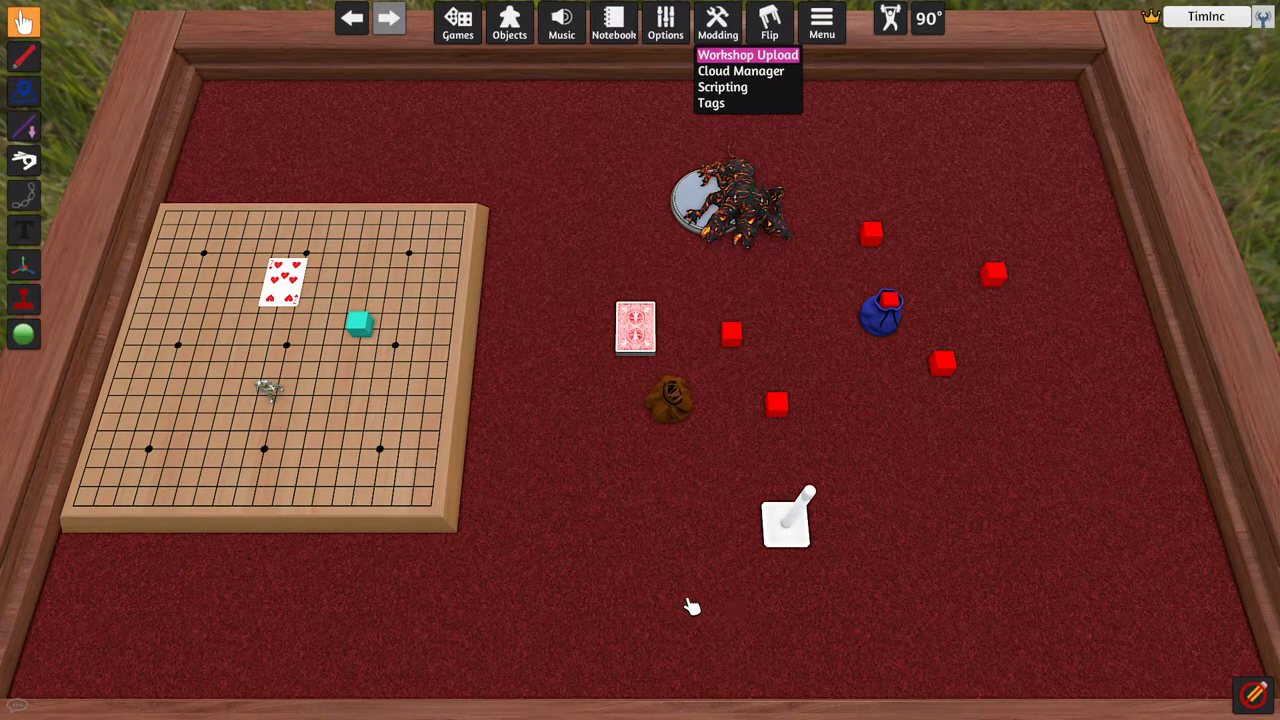
left_click(765, 56)
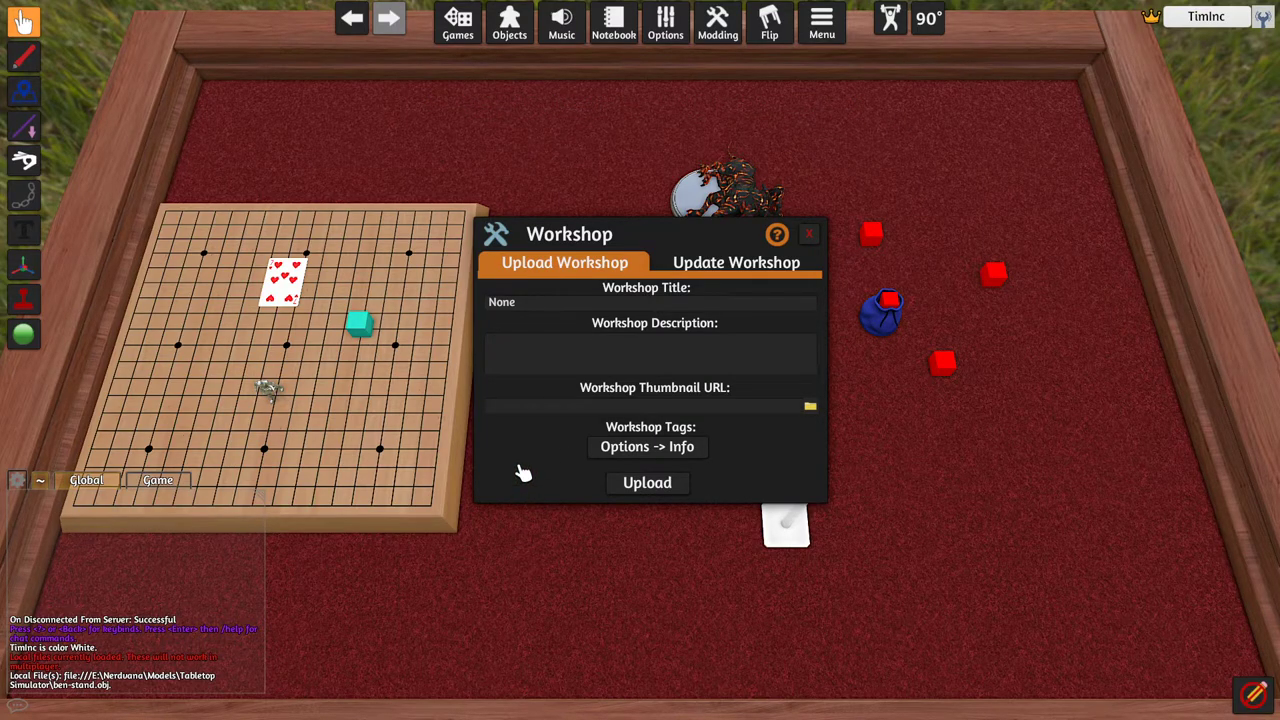
left_click(810, 234)
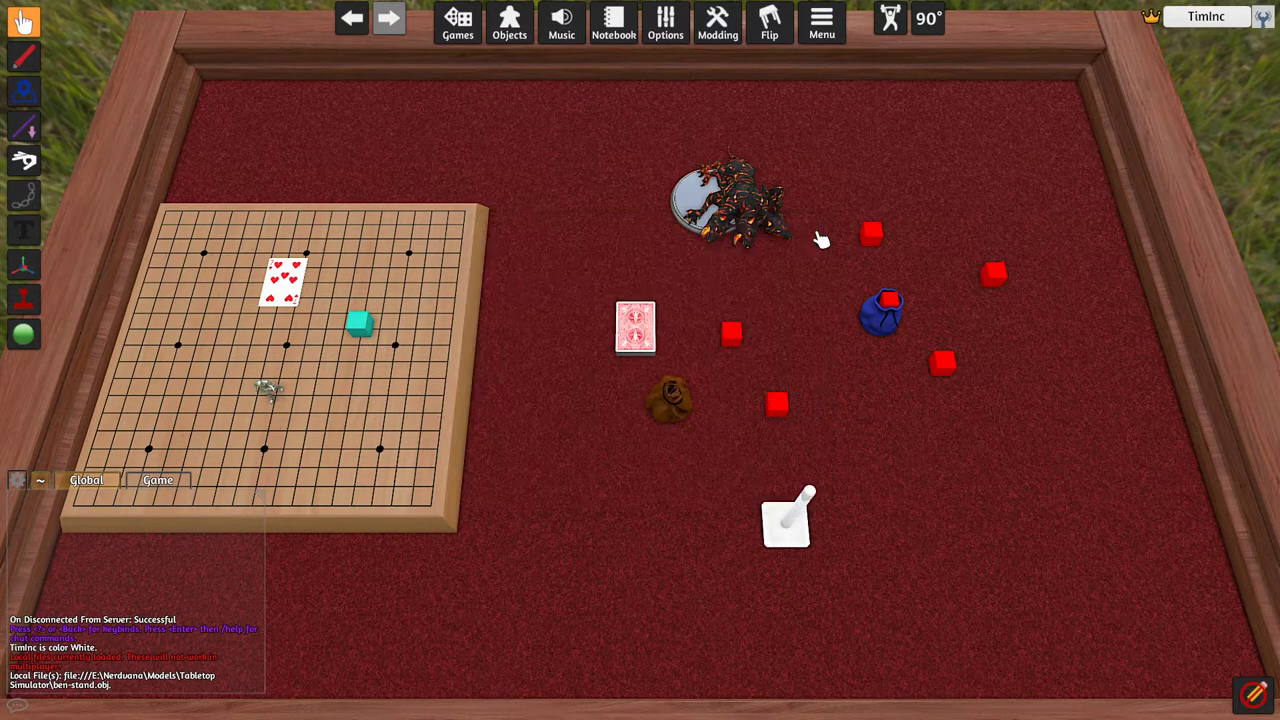
left_click(731, 30)
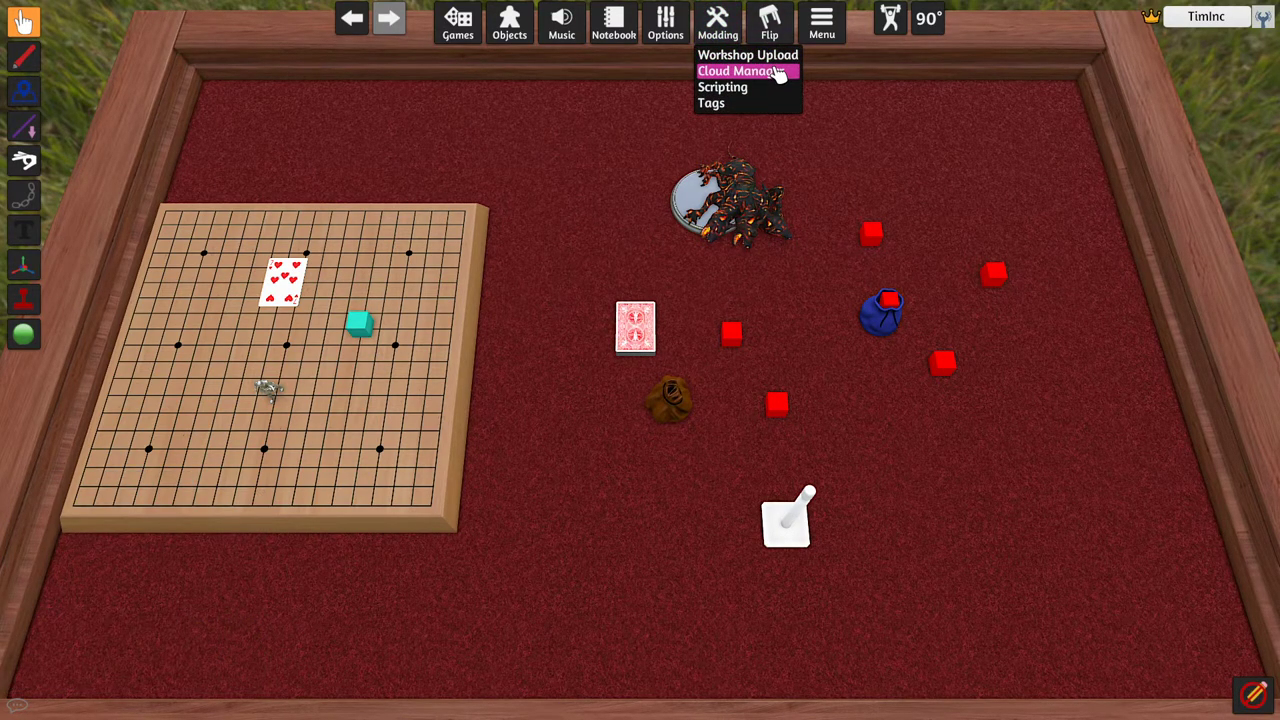
left_click(740, 71)
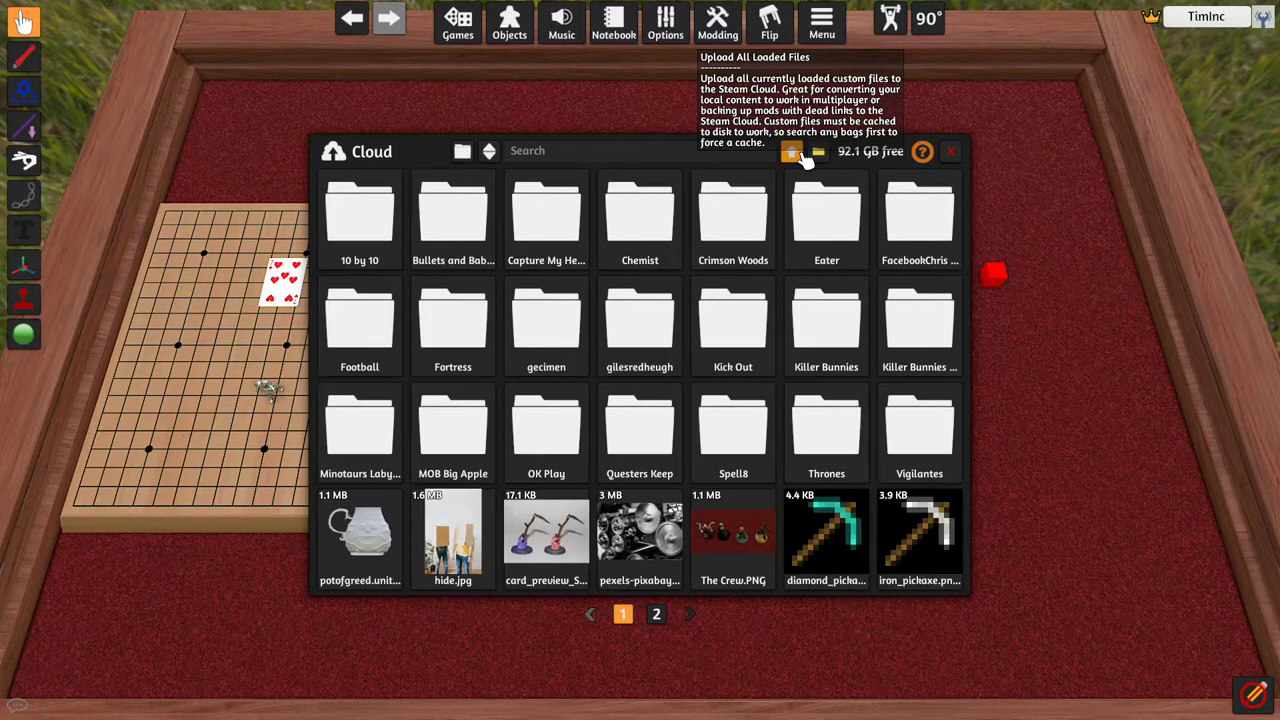
Close the Cloud Manager and place a Custom Model from Objects > Components > Custom on the table.
left_click(951, 152)
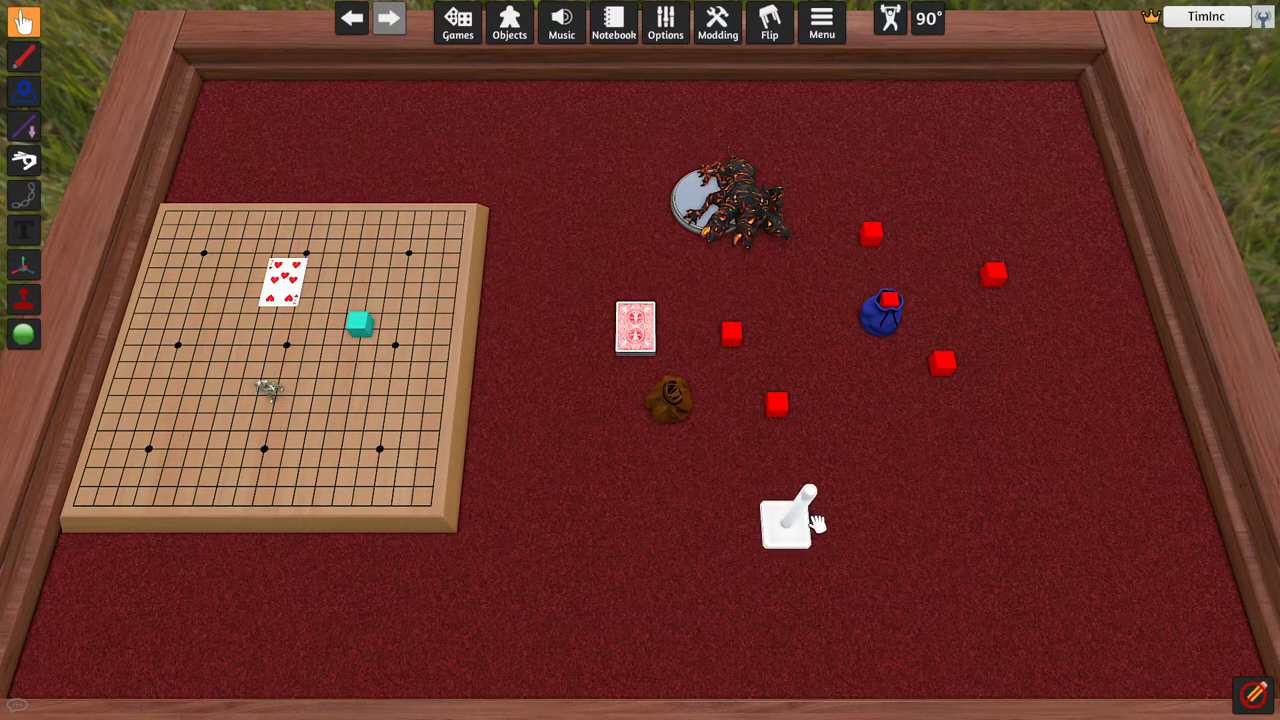
left_click(509, 22)
left_click(971, 217)
left_click(835, 362)
left_click(1043, 371)
left_click(600, 492)
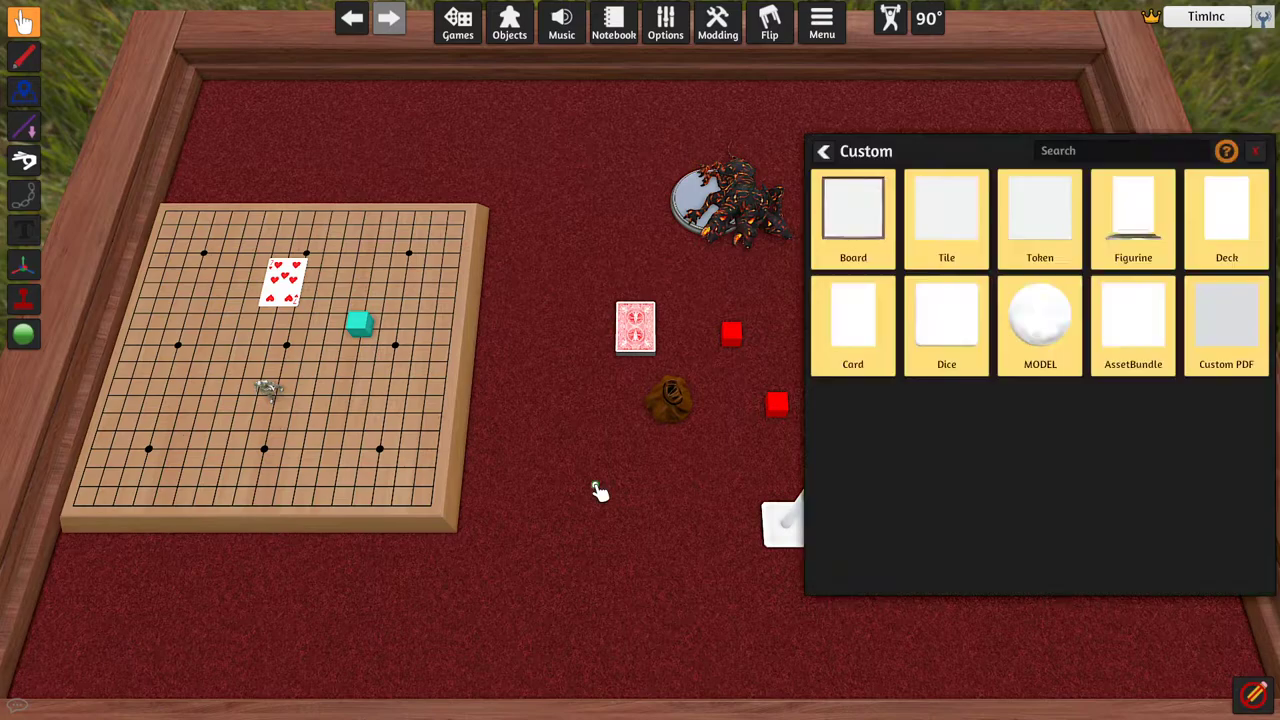
left_click(1255, 151)
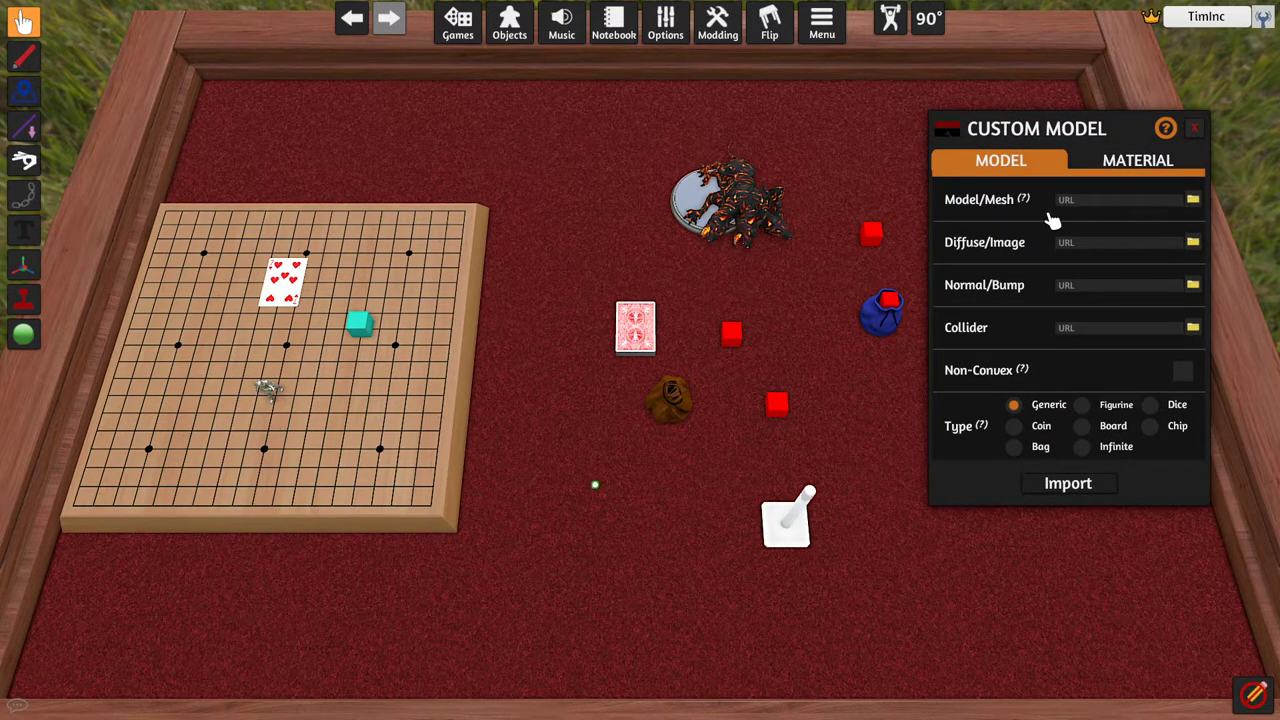
Load ben-stand.obj as a Local mesh, import it as a second stand, and open Modding > Cloud Manager.
left_click(1193, 200)
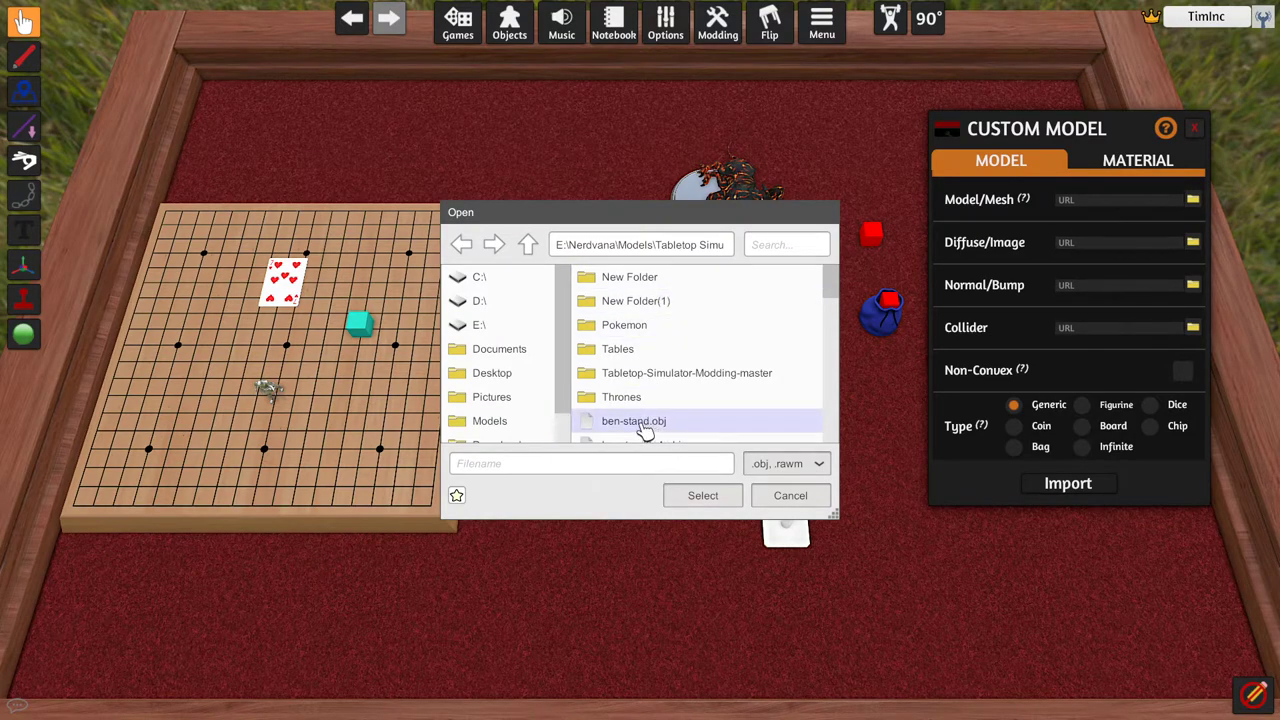
scroll(645, 430, "down", 1)
double_click(662, 394)
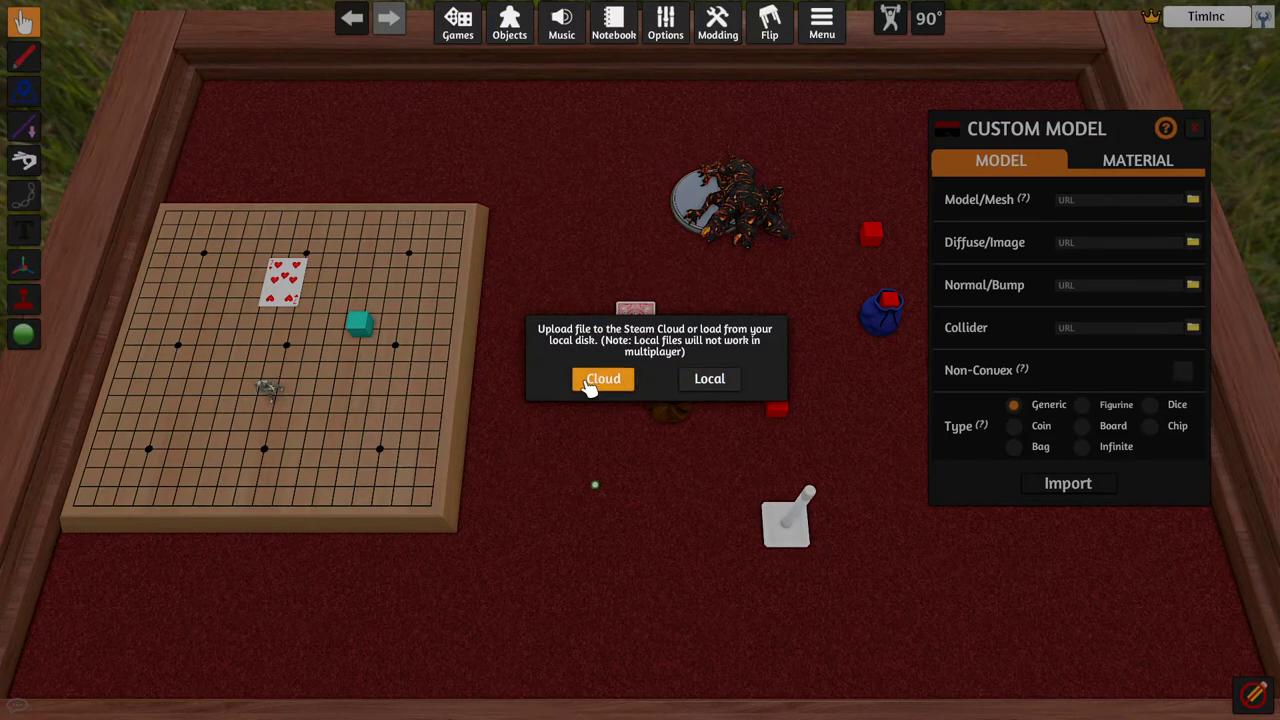
left_click(722, 383)
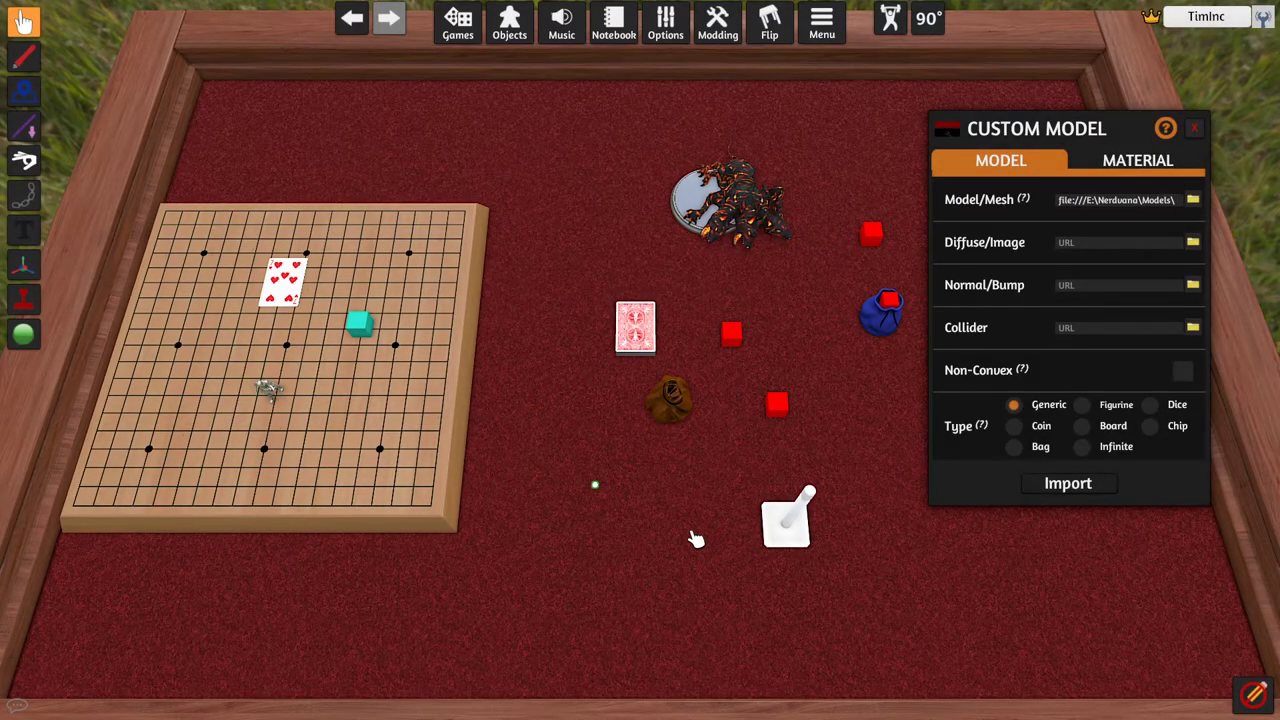
left_click(1067, 483)
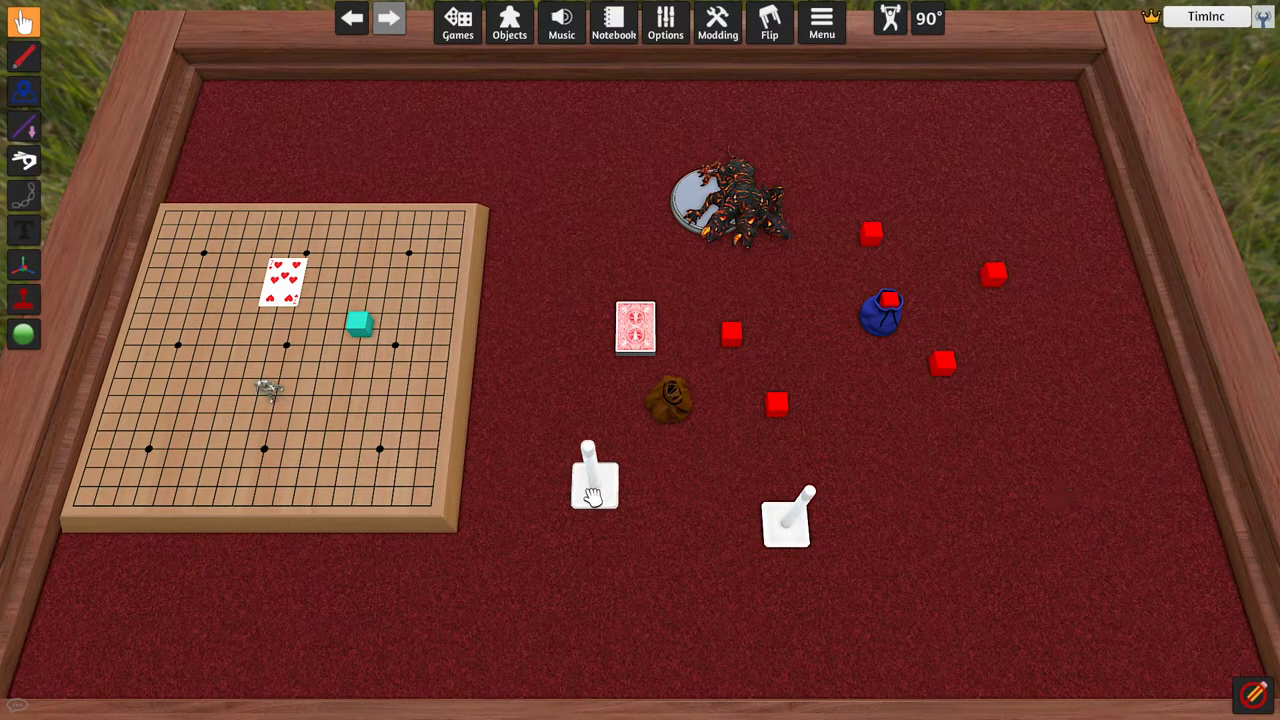
mouse_move(720, 35)
left_click(735, 70)
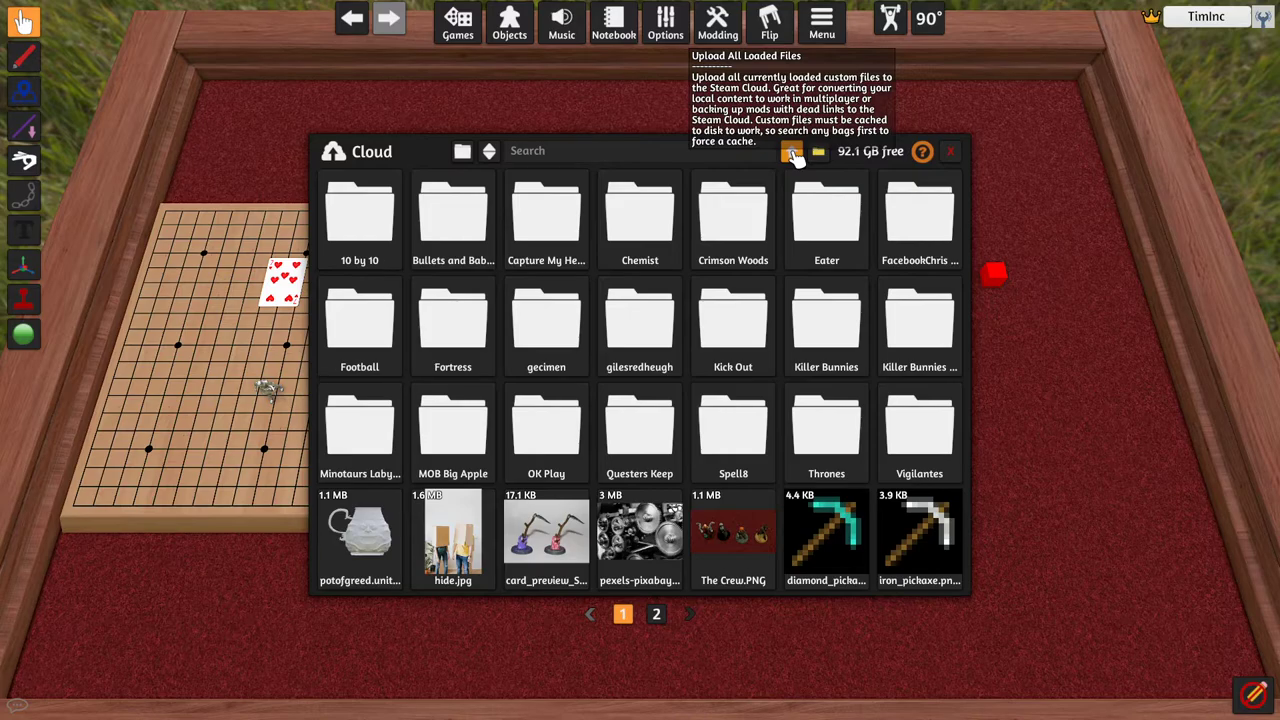
Use Upload All Loaded Files, naming the new cloud folder Test.
left_click(792, 155)
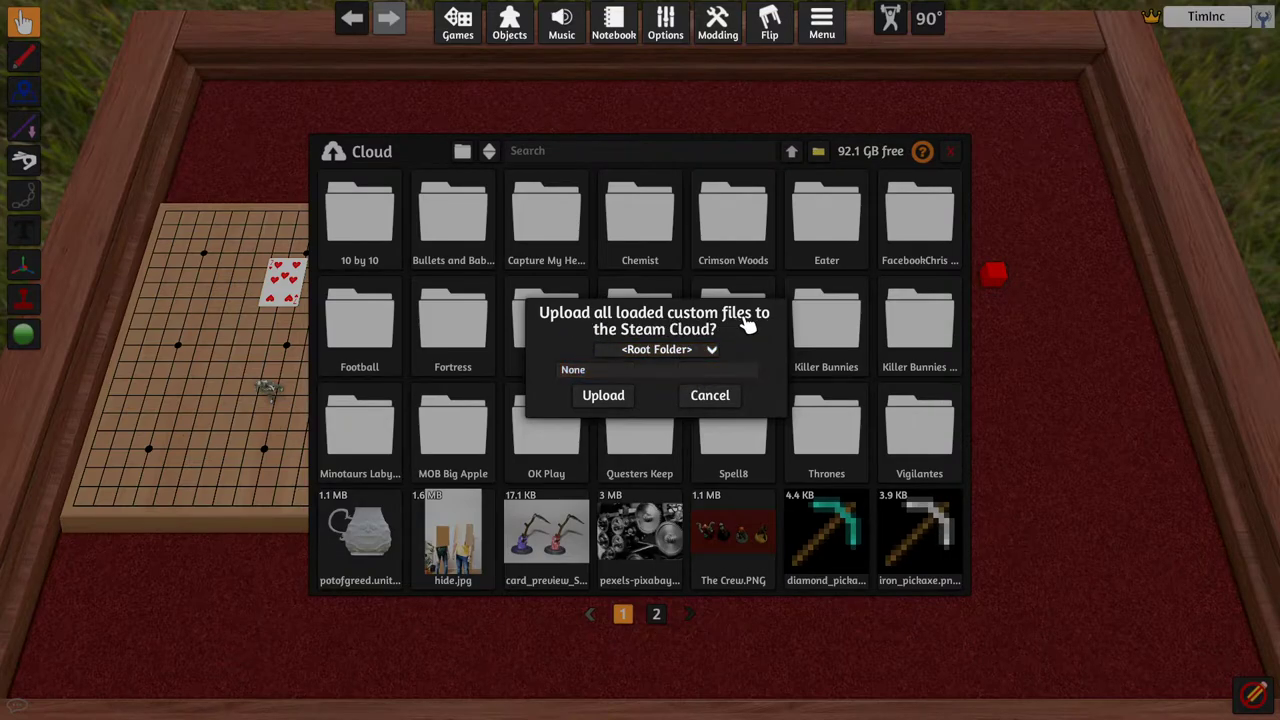
left_click(650, 370)
left_click(606, 405)
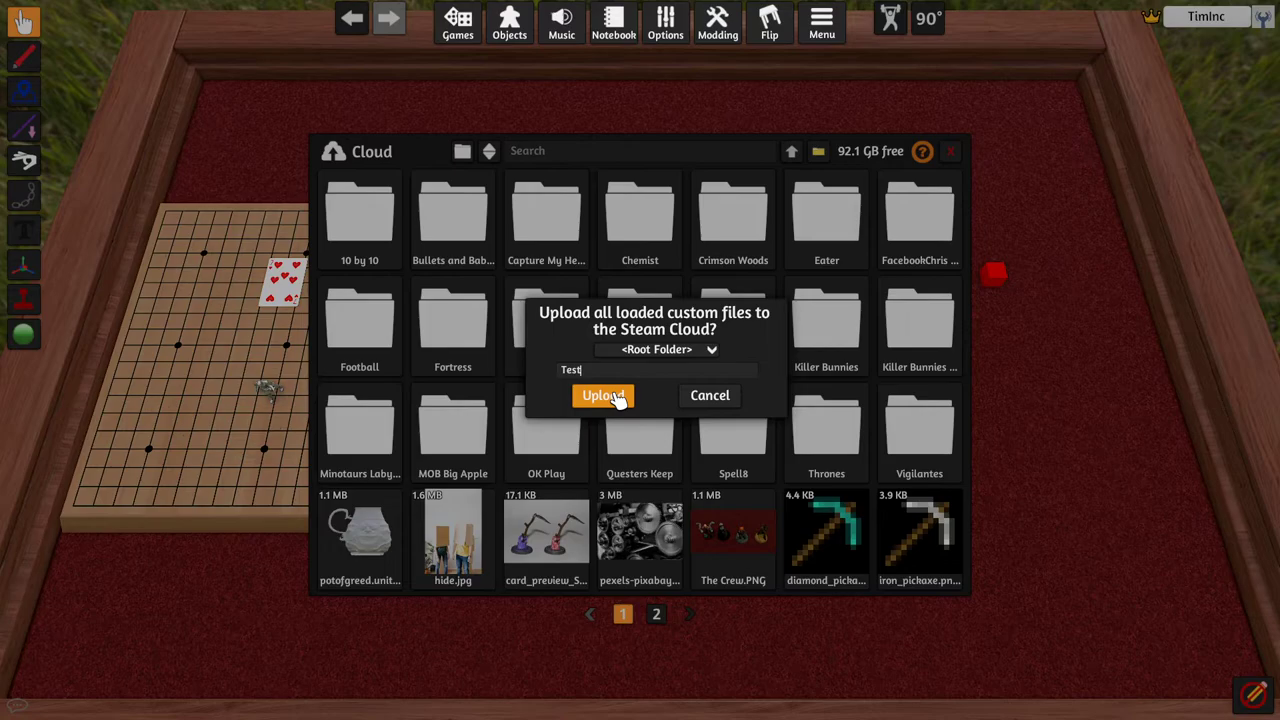
left_click(612, 396)
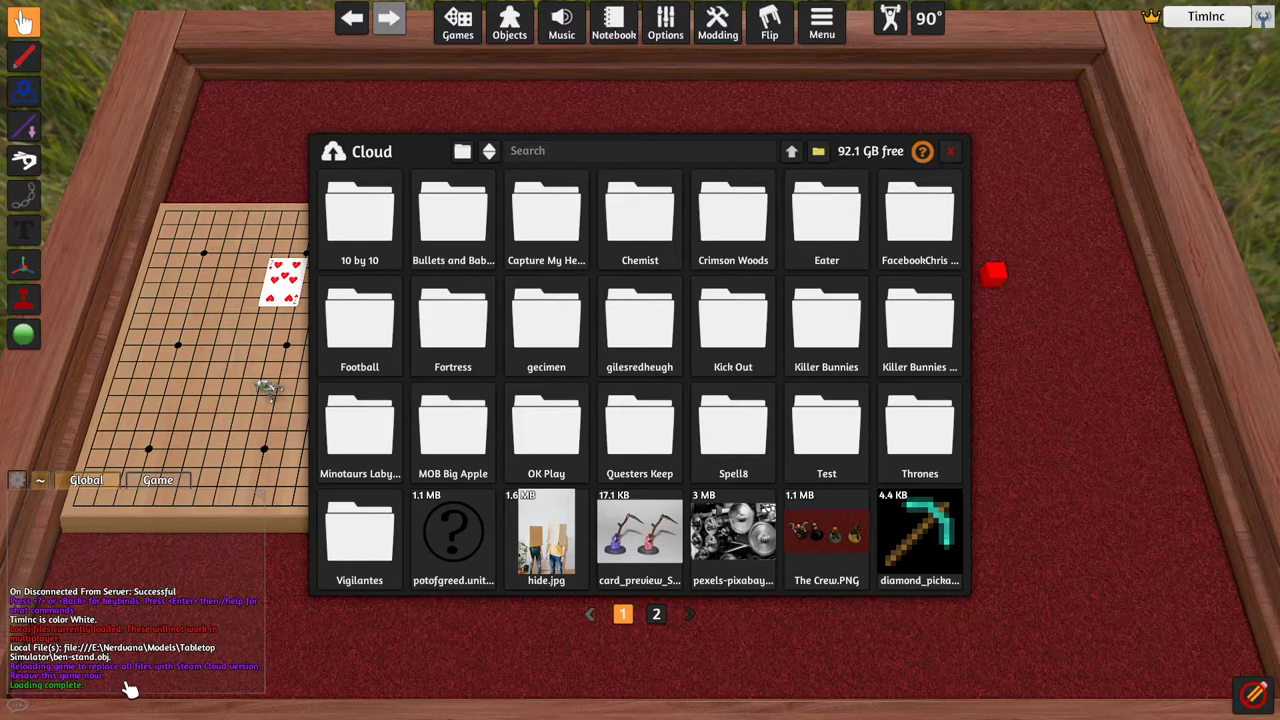
Check the Test cloud folder's contents, then bring up the left stand's Custom Model settings.
left_click(827, 440)
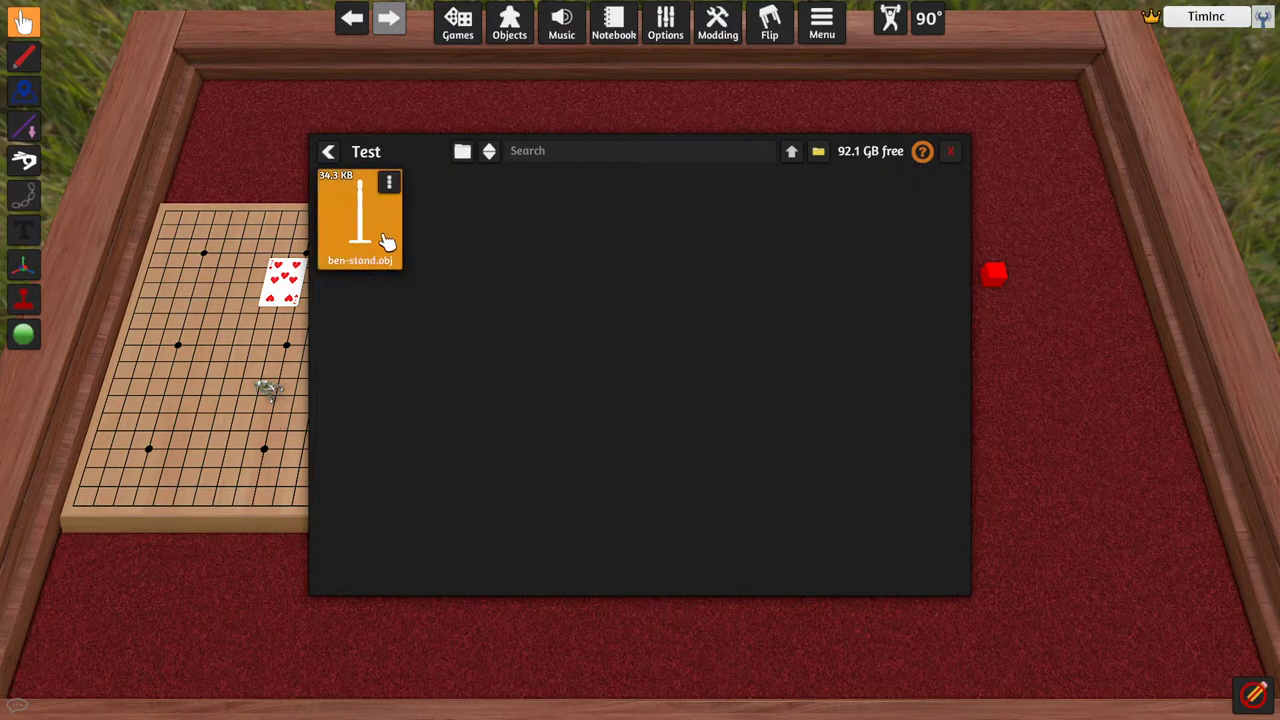
left_click(952, 152)
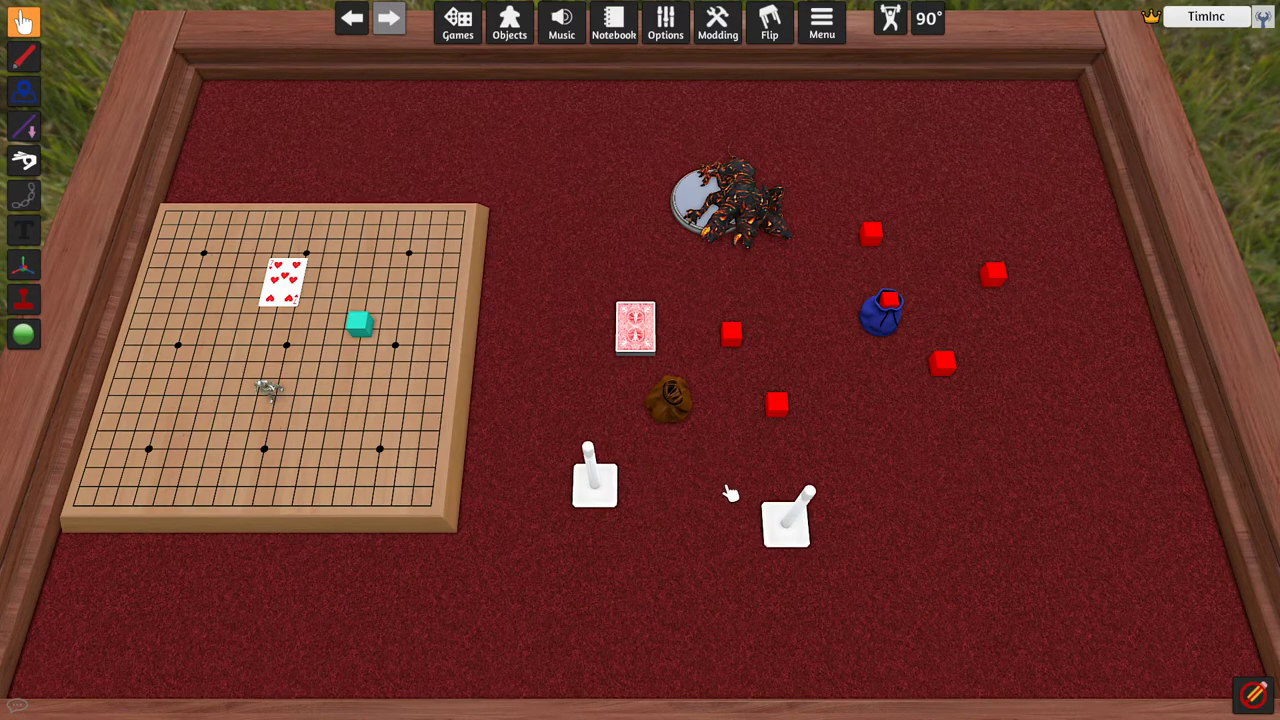
right_click(584, 442)
left_click(616, 448)
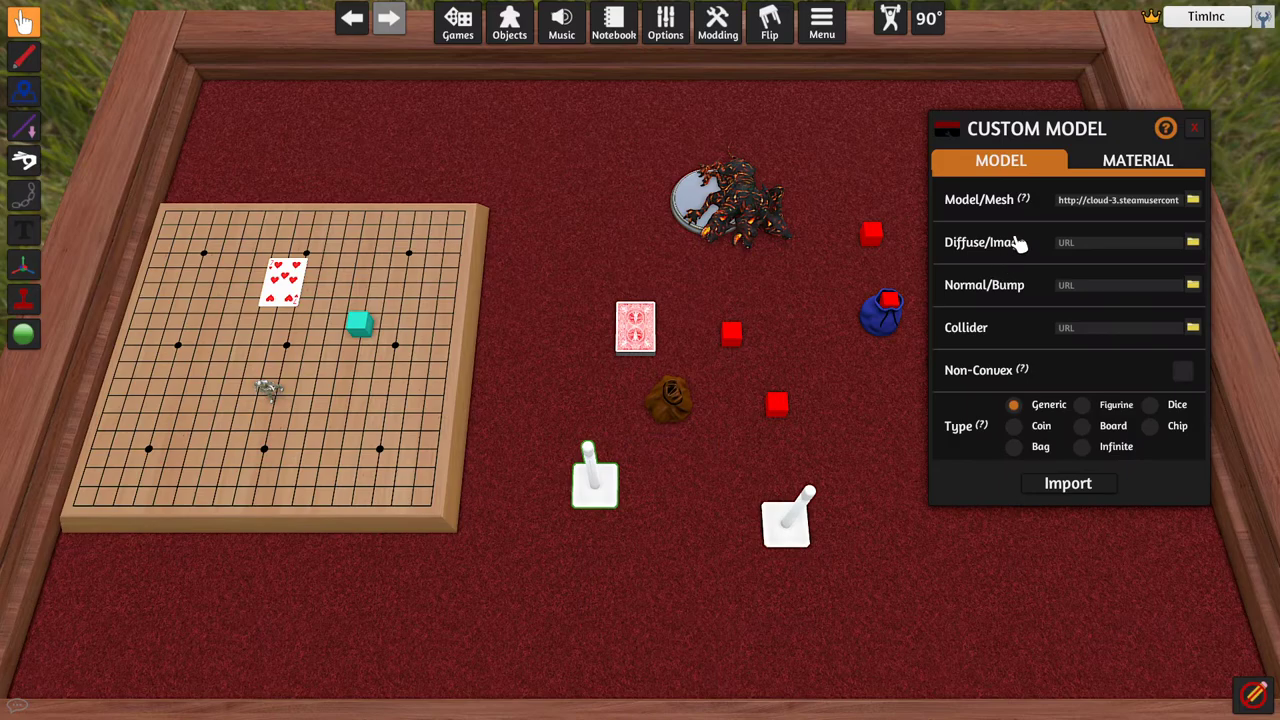
Read through the stand's cloud mesh URL, then close the Custom Model settings.
left_click(1088, 204)
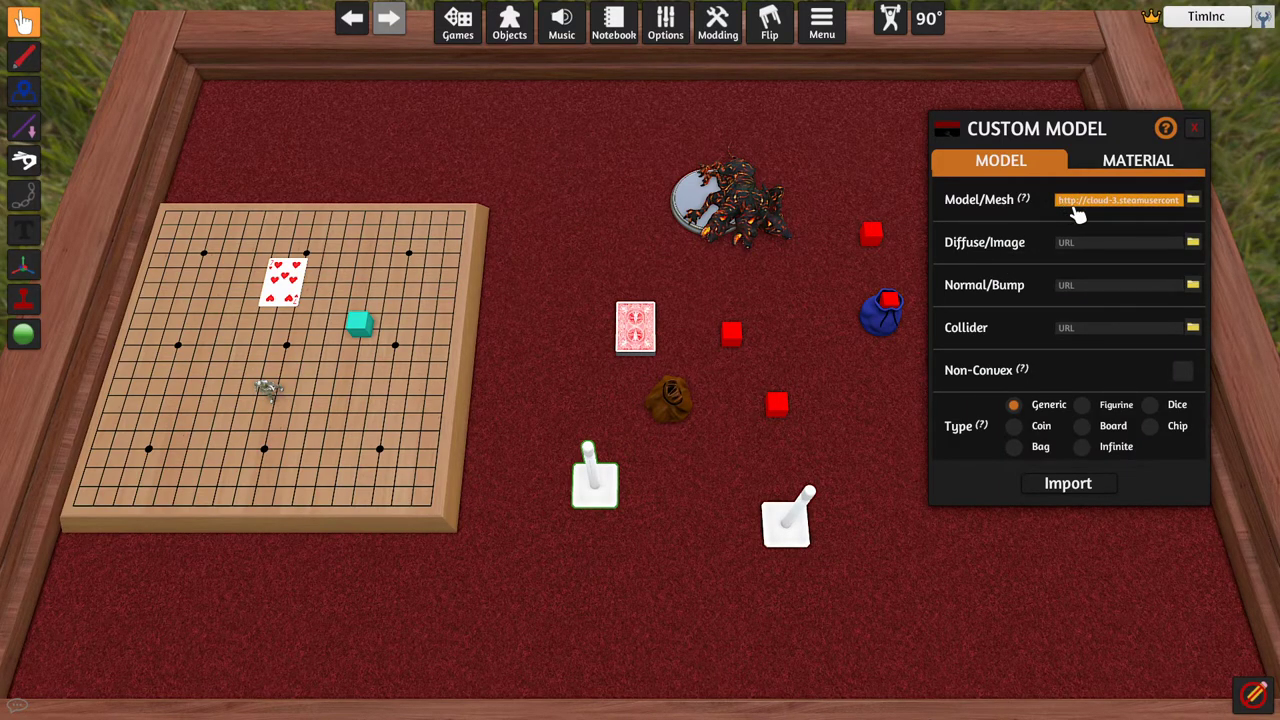
left_click(1079, 210)
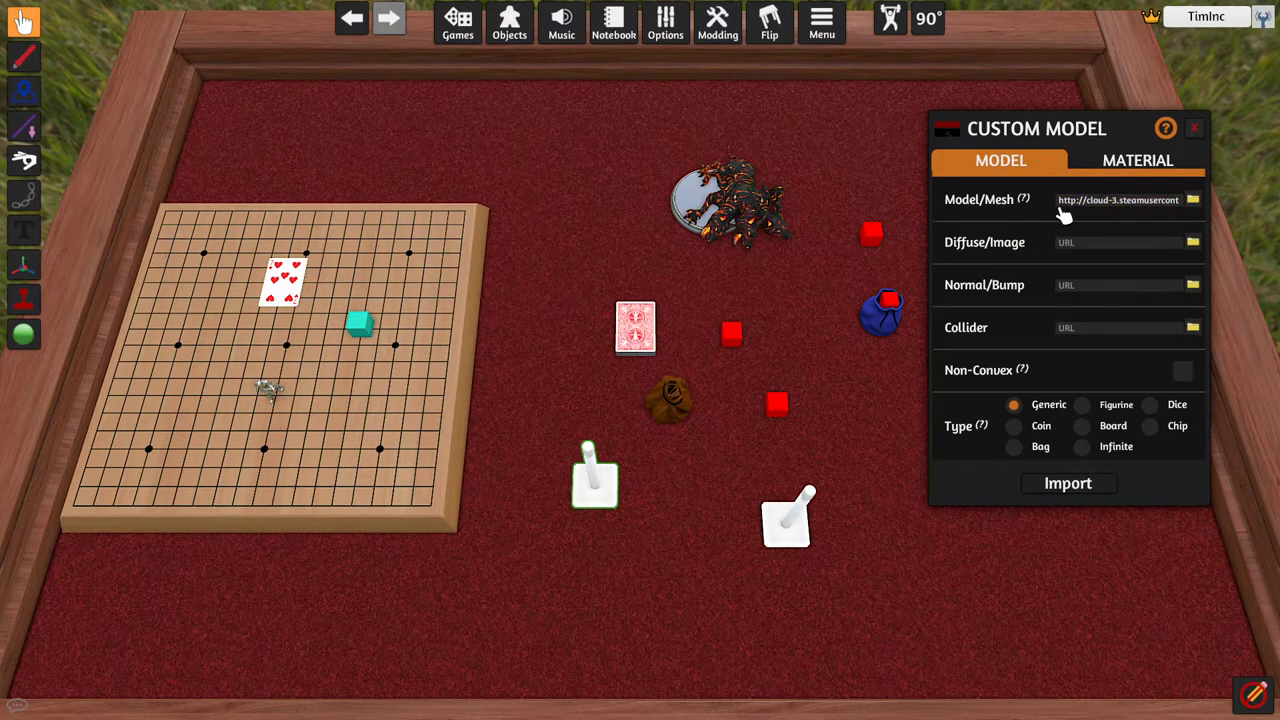
left_click_drag(1122, 212, 1171, 211)
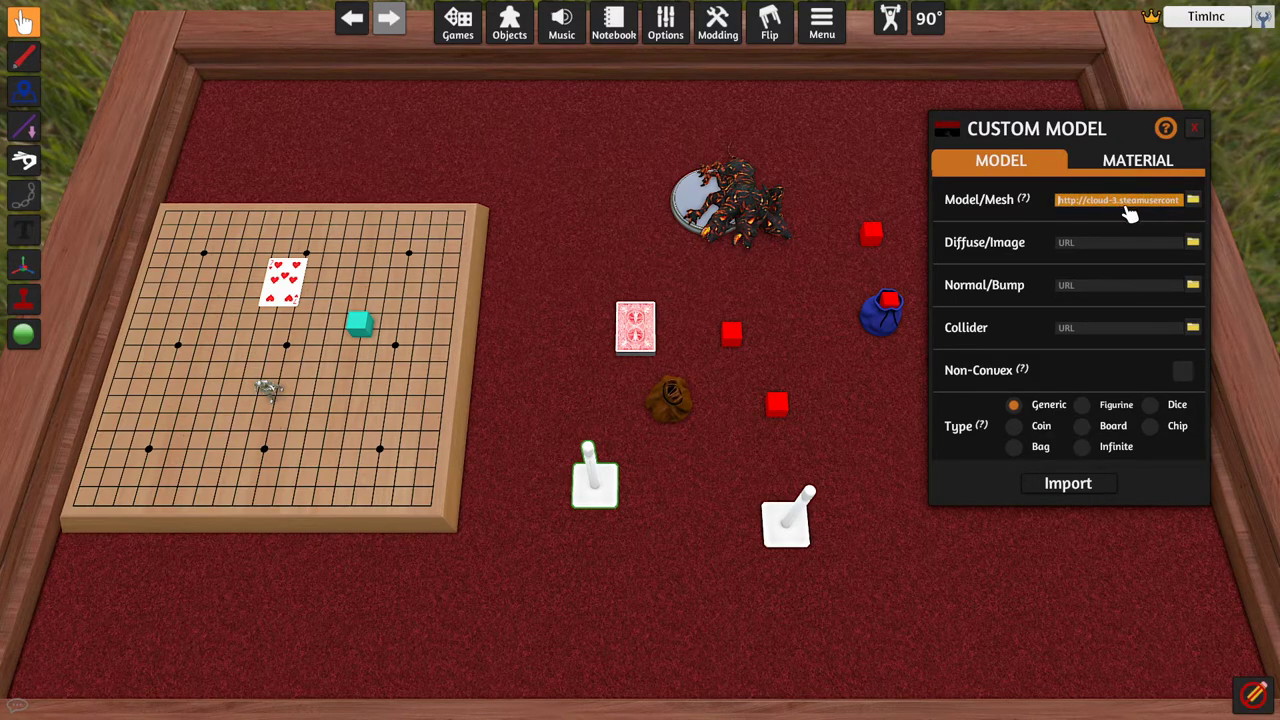
left_click(1171, 206)
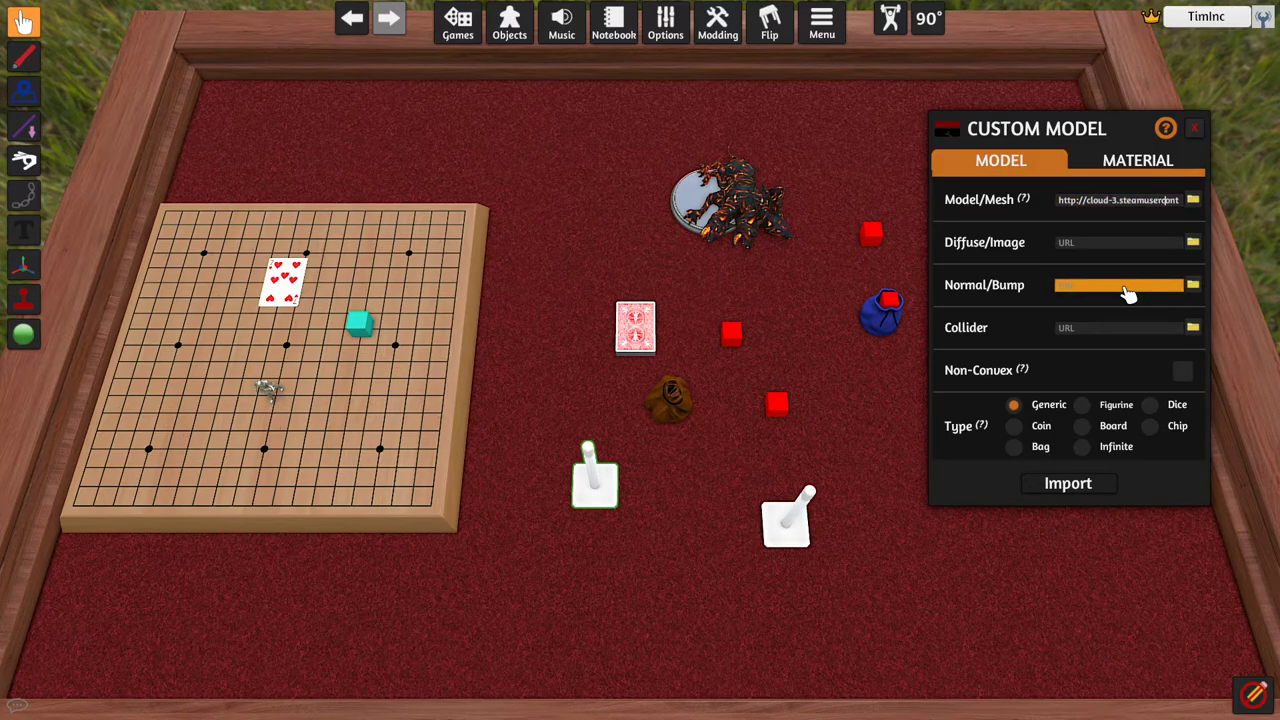
key("Right")
key("Right")
key("Right")
key("Right")
key("Right")
key("Right")
key("Right")
key("Right")
key("Right")
key("Right")
key("Right")
key("Right")
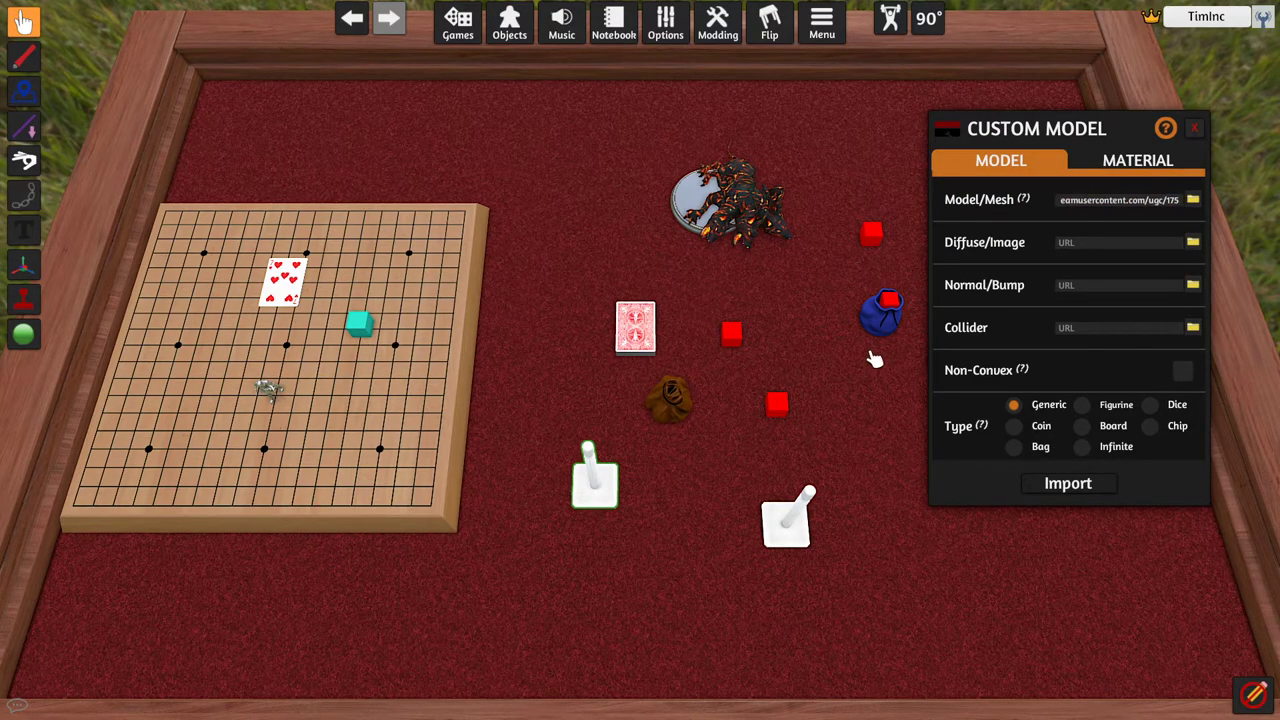
left_click(1196, 129)
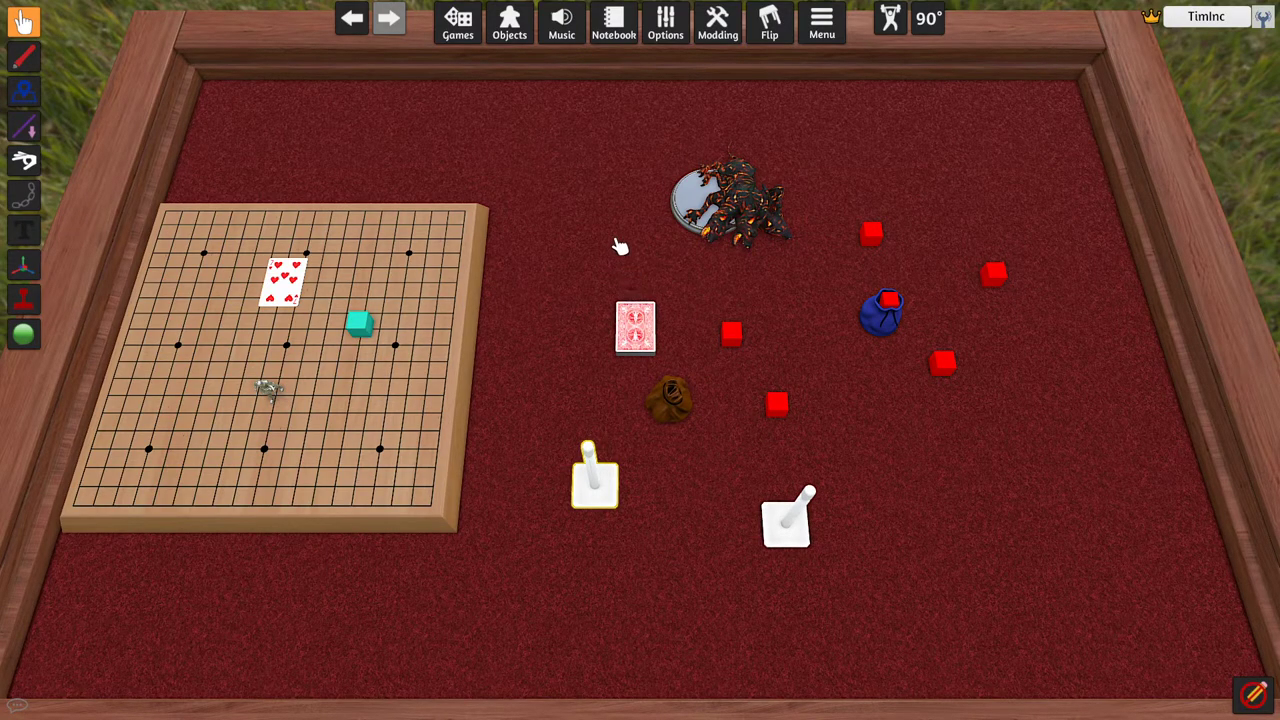
Save the game from Games > Save & Load as a new save named Test in slot 1035.
left_click(466, 25)
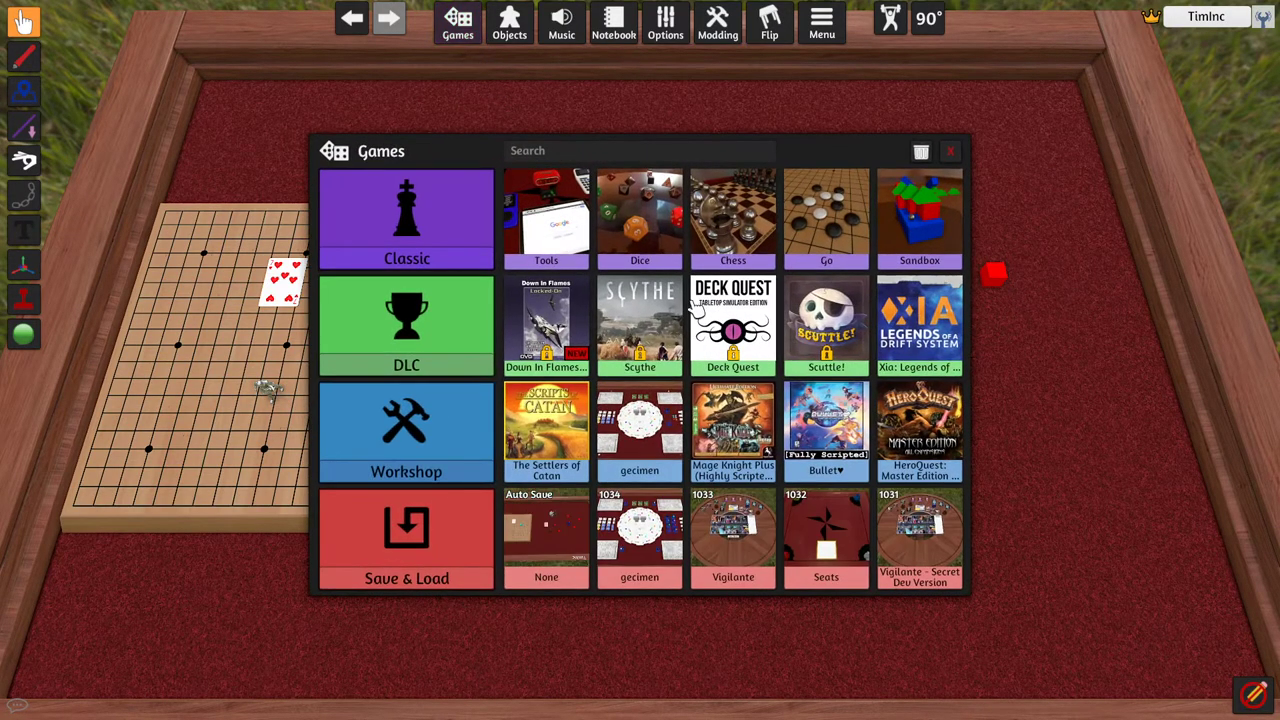
left_click(396, 556)
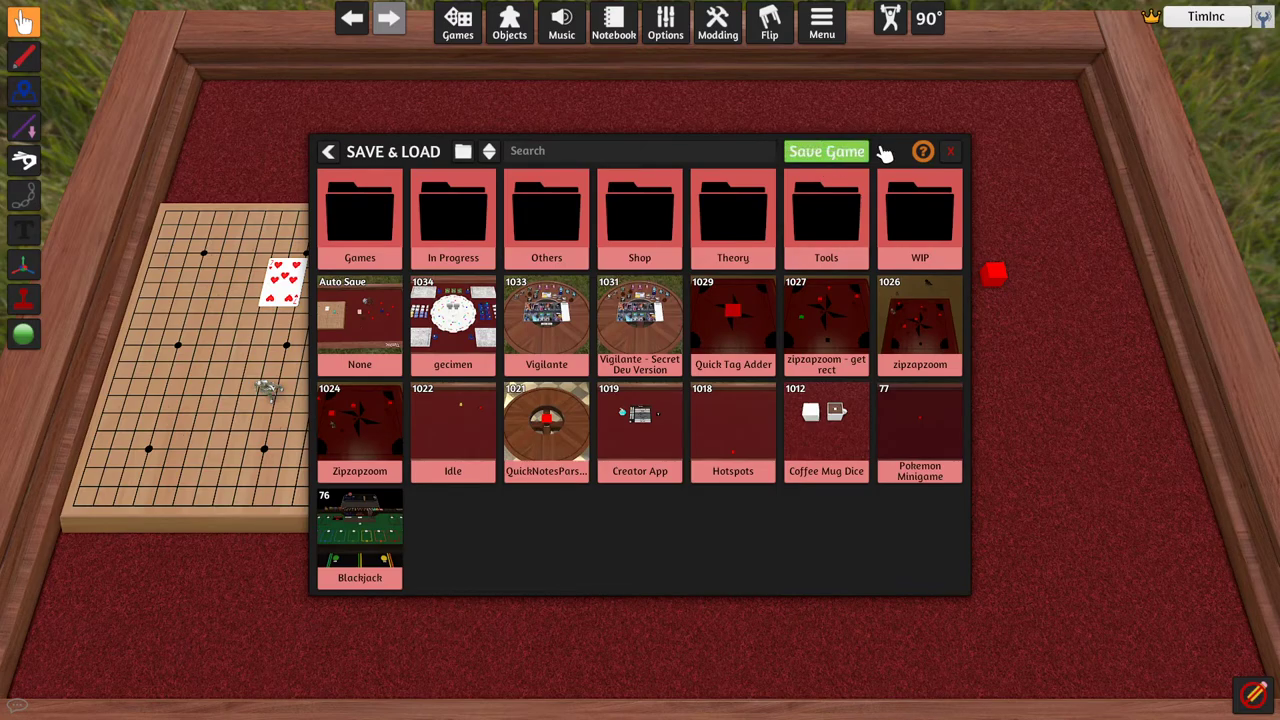
left_click(826, 152)
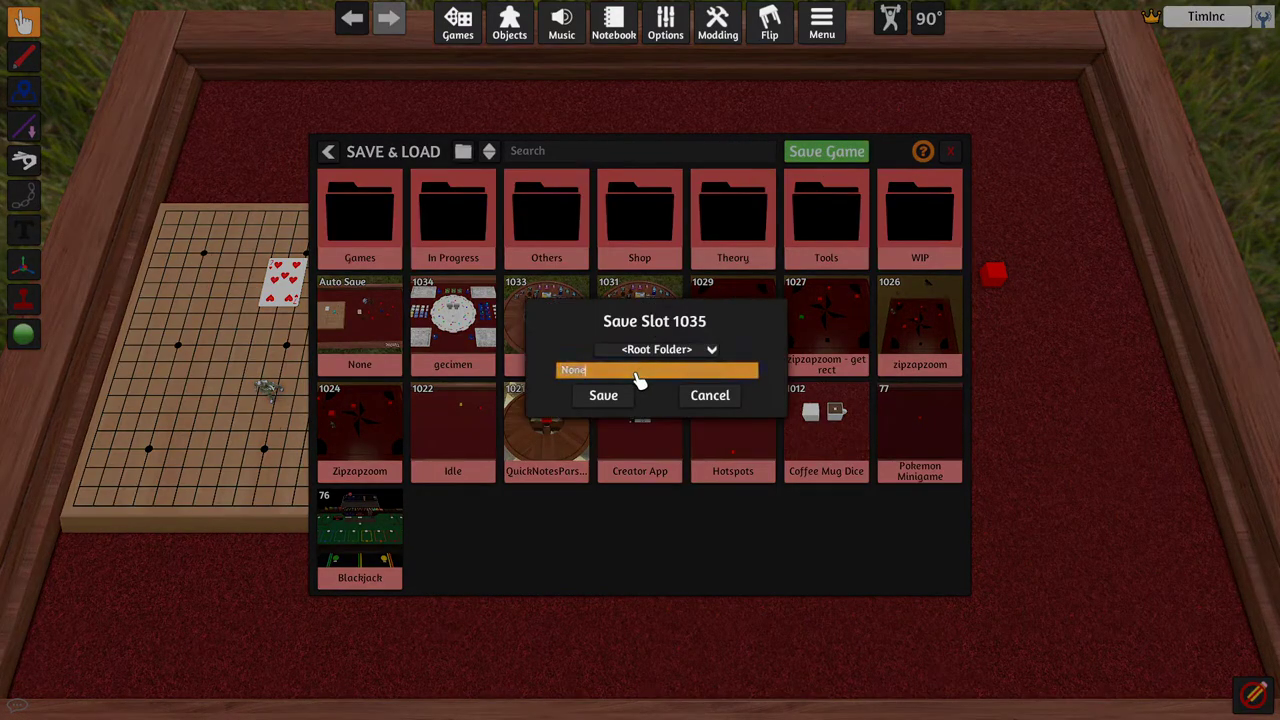
type("Test")
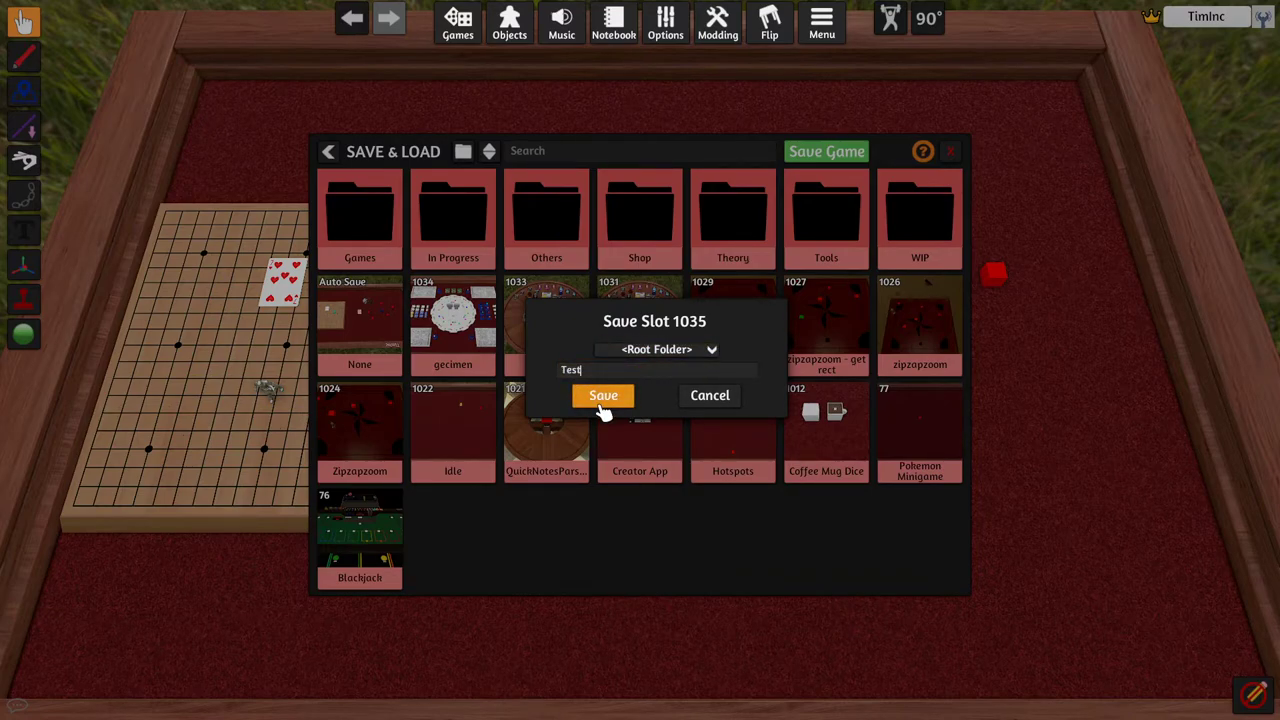
left_click(603, 400)
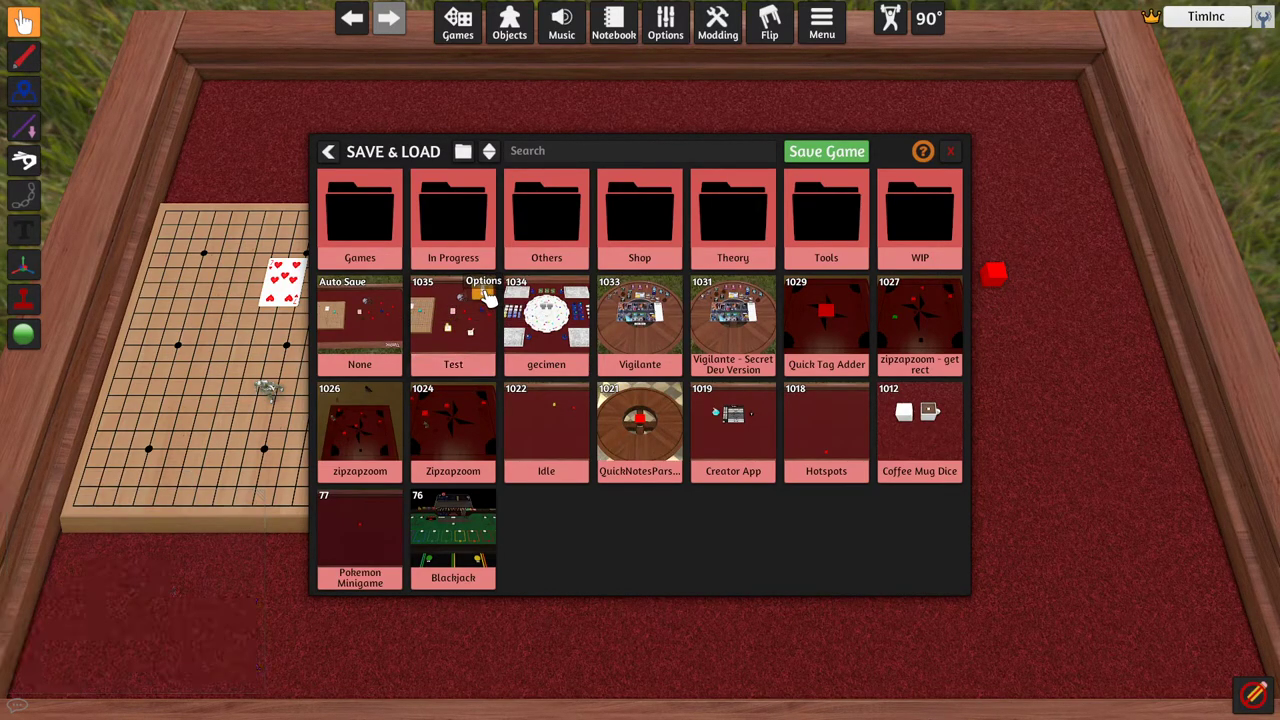
Expand the Test save to view its stored objects, go back, and reopen its options menu.
left_click(483, 292)
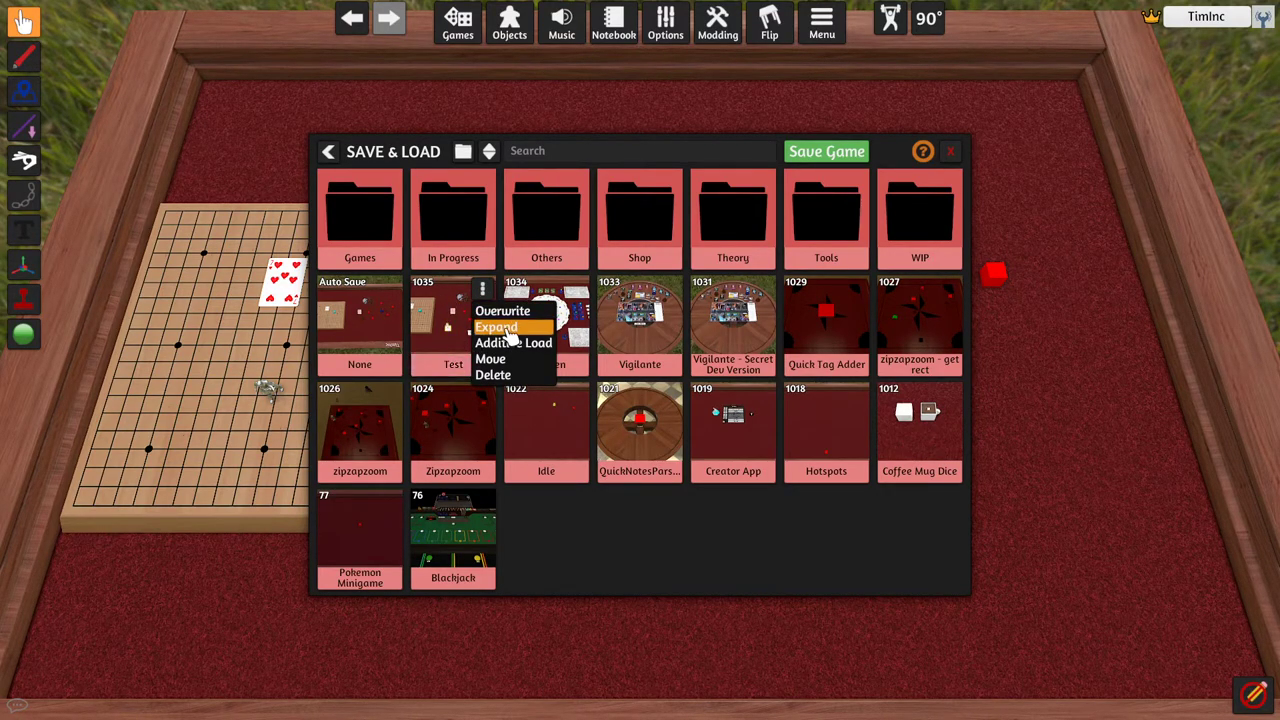
left_click(497, 329)
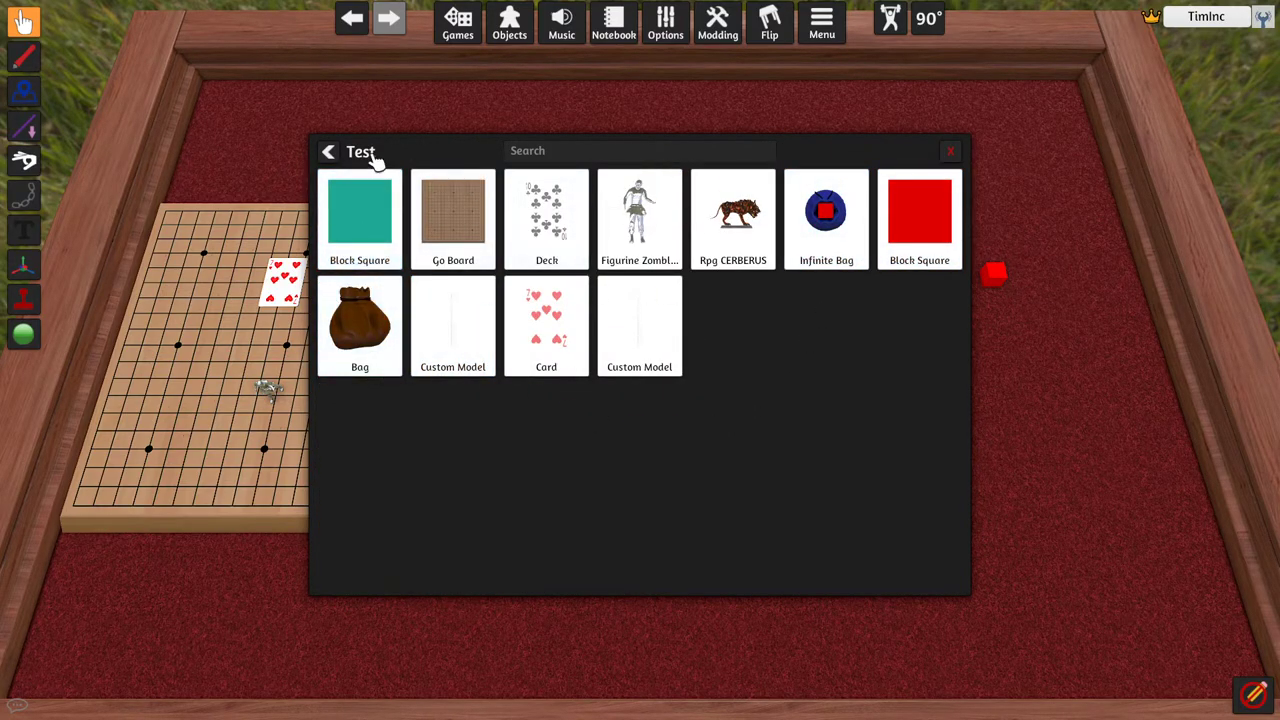
left_click(329, 151)
left_click(484, 290)
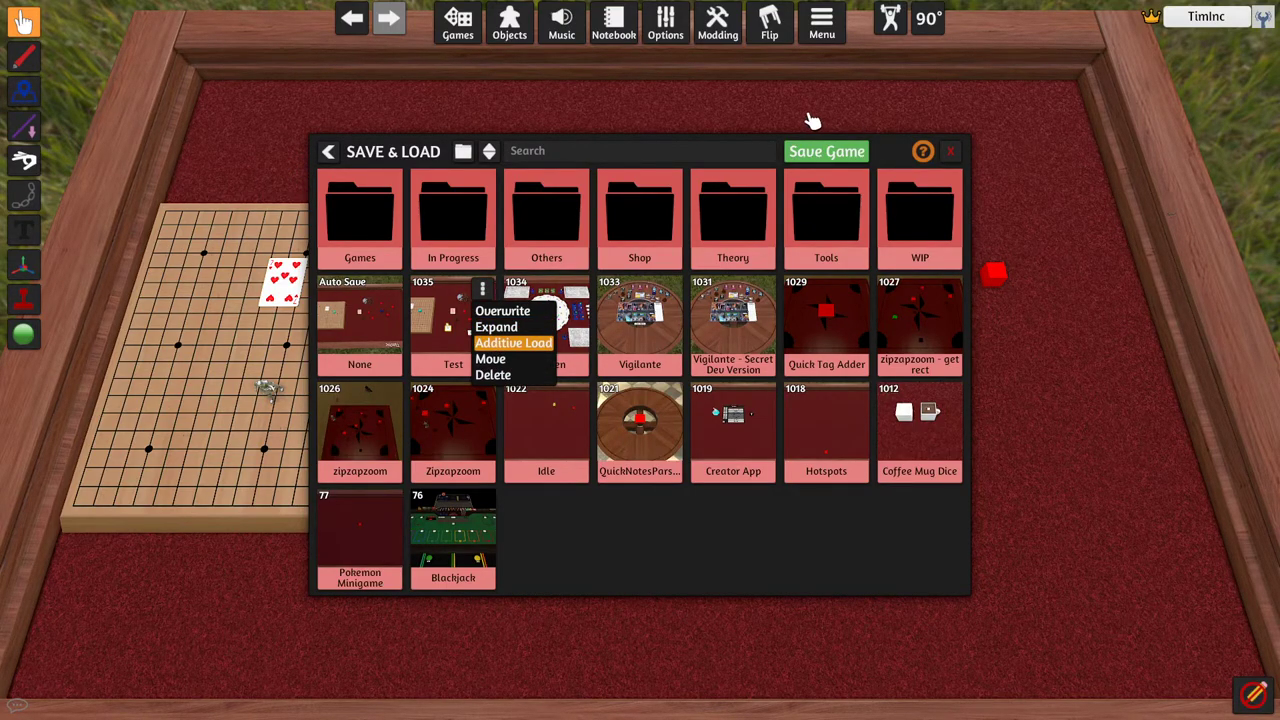
Exit to the main menu and start a fresh singleplayer game.
left_click(950, 151)
left_click(462, 28)
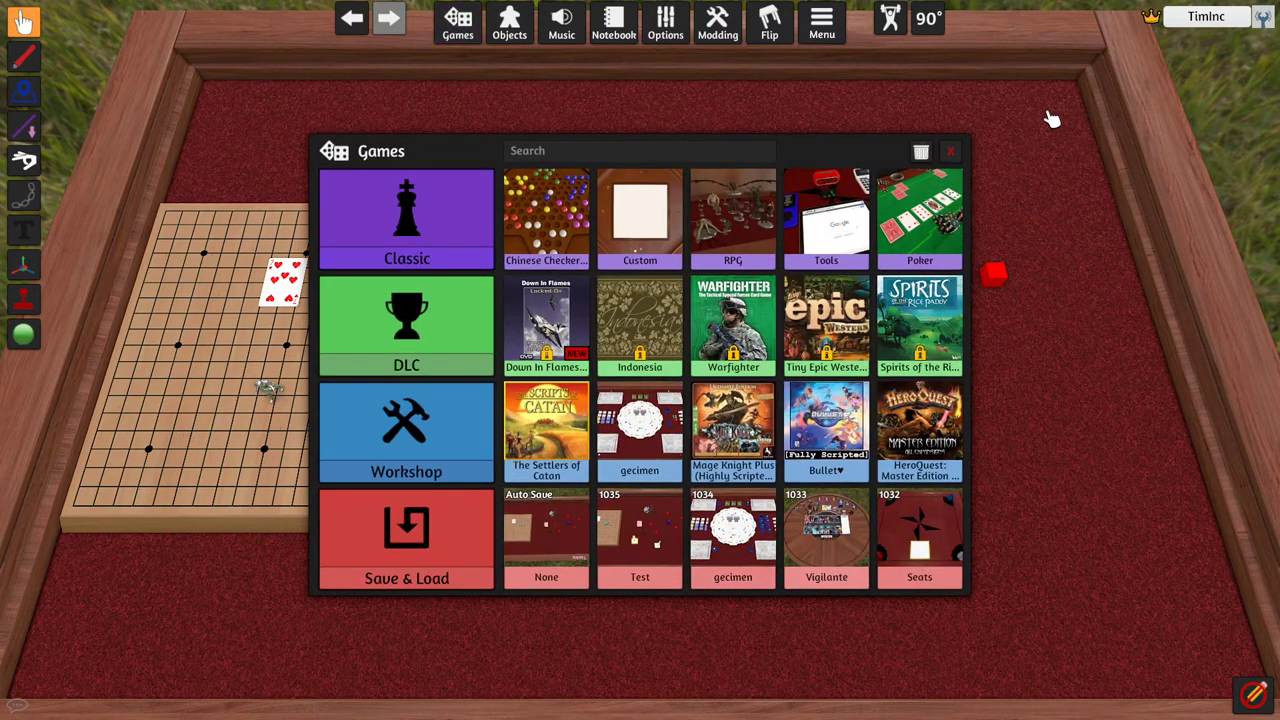
left_click(951, 150)
left_click(821, 22)
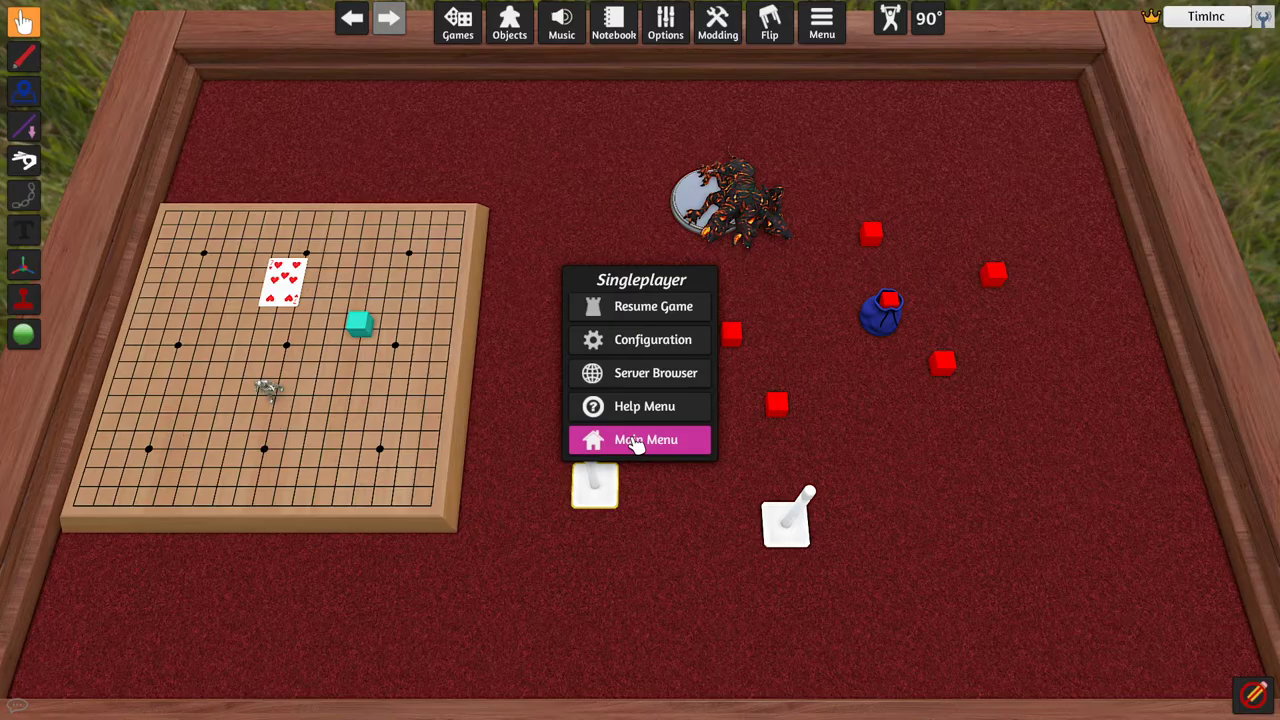
left_click(636, 444)
left_click(606, 377)
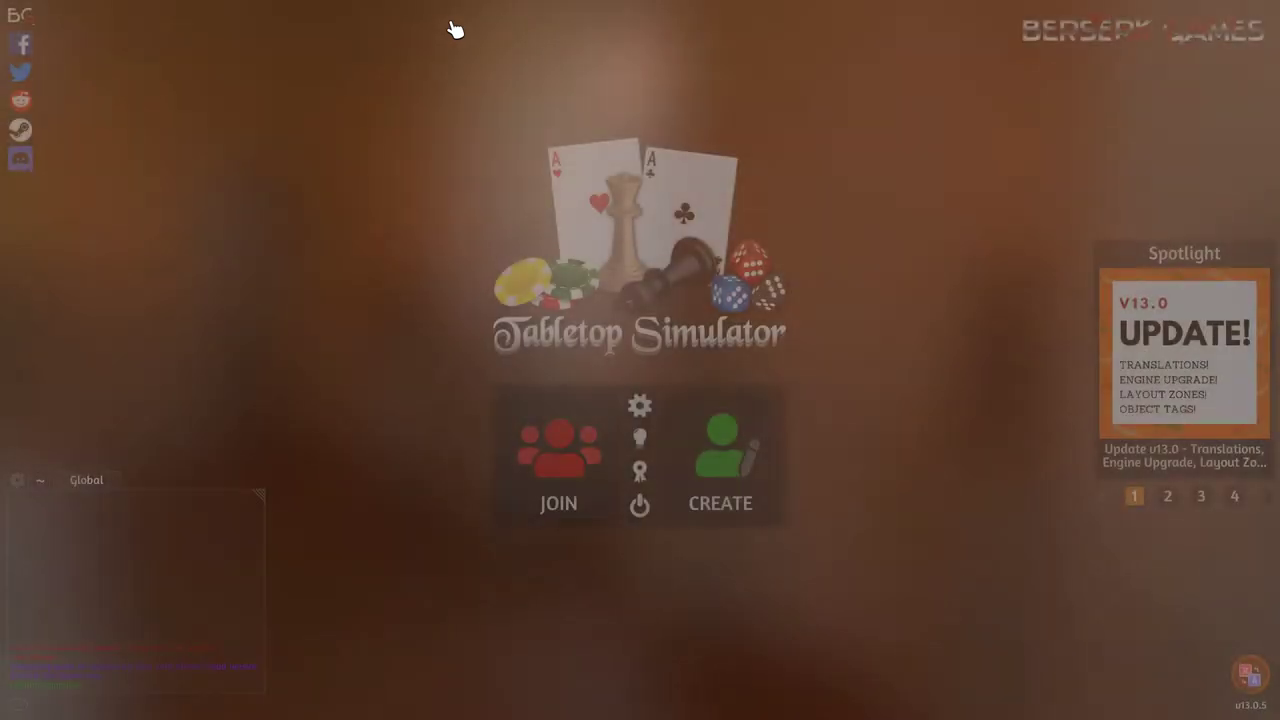
left_click(720, 452)
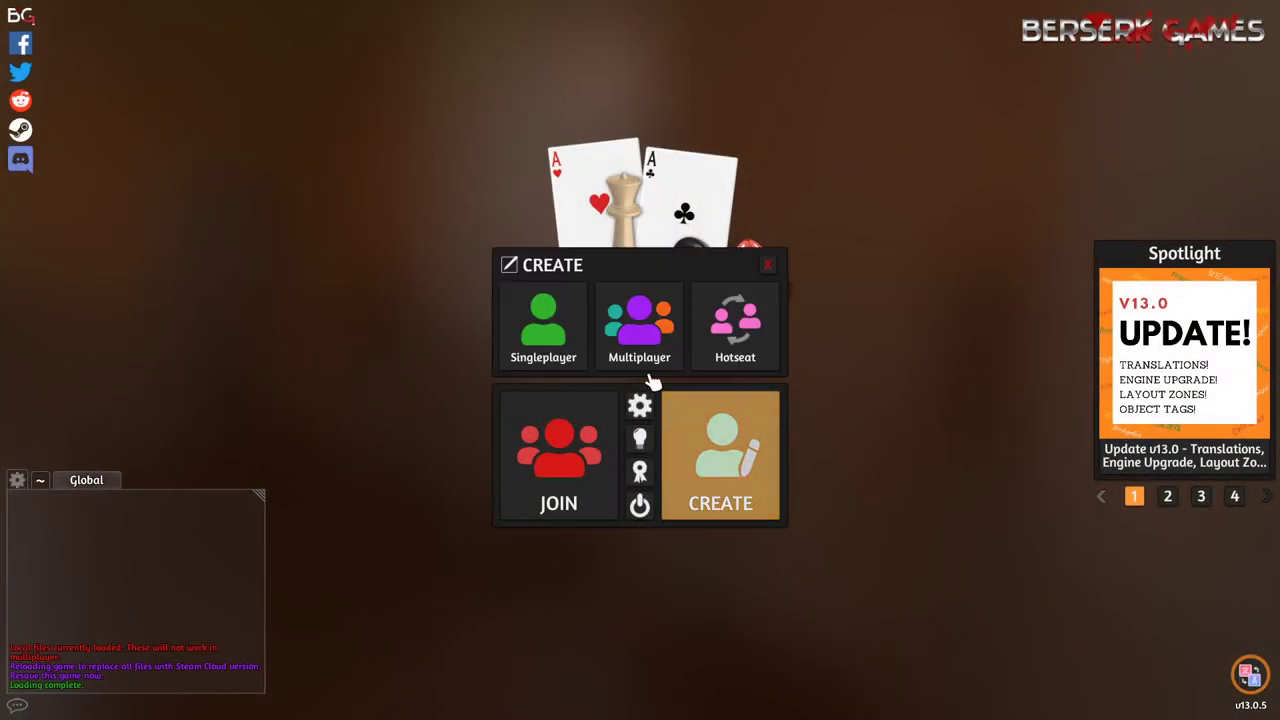
left_click(543, 325)
Additively load the Test save from Games > Save & Load onto the empty table.
left_click(952, 150)
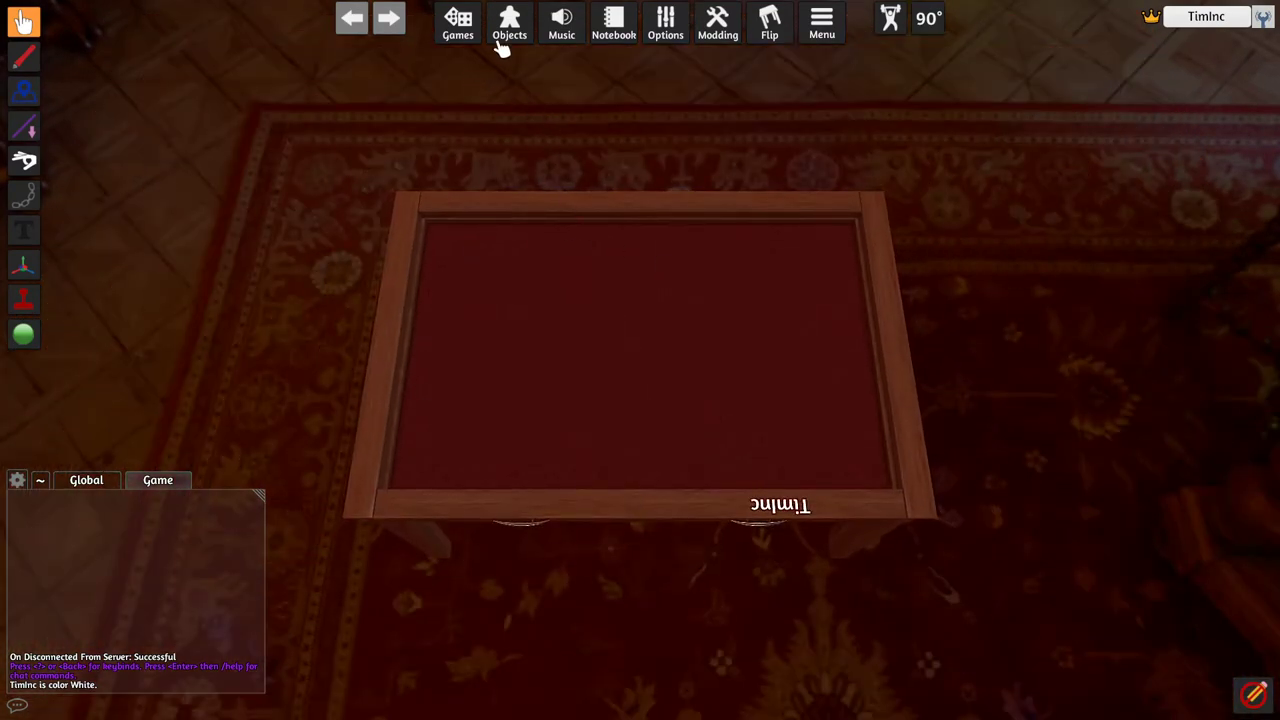
left_click(724, 42)
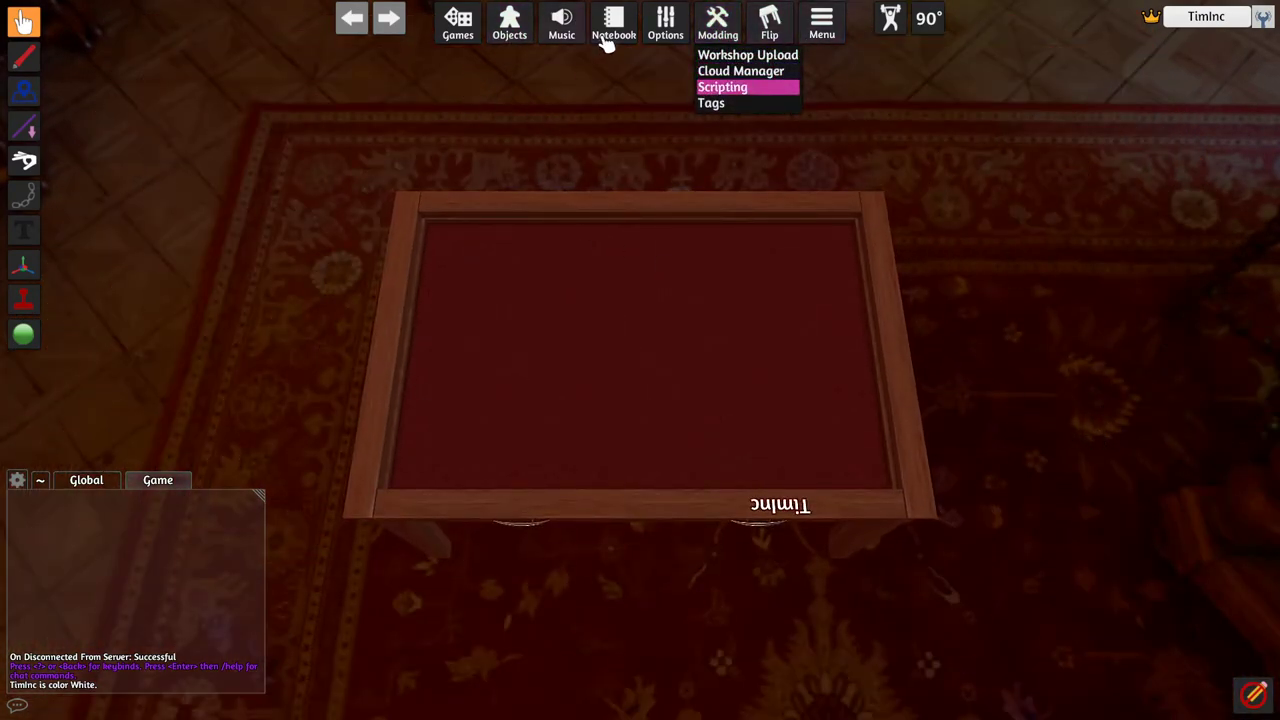
left_click(458, 22)
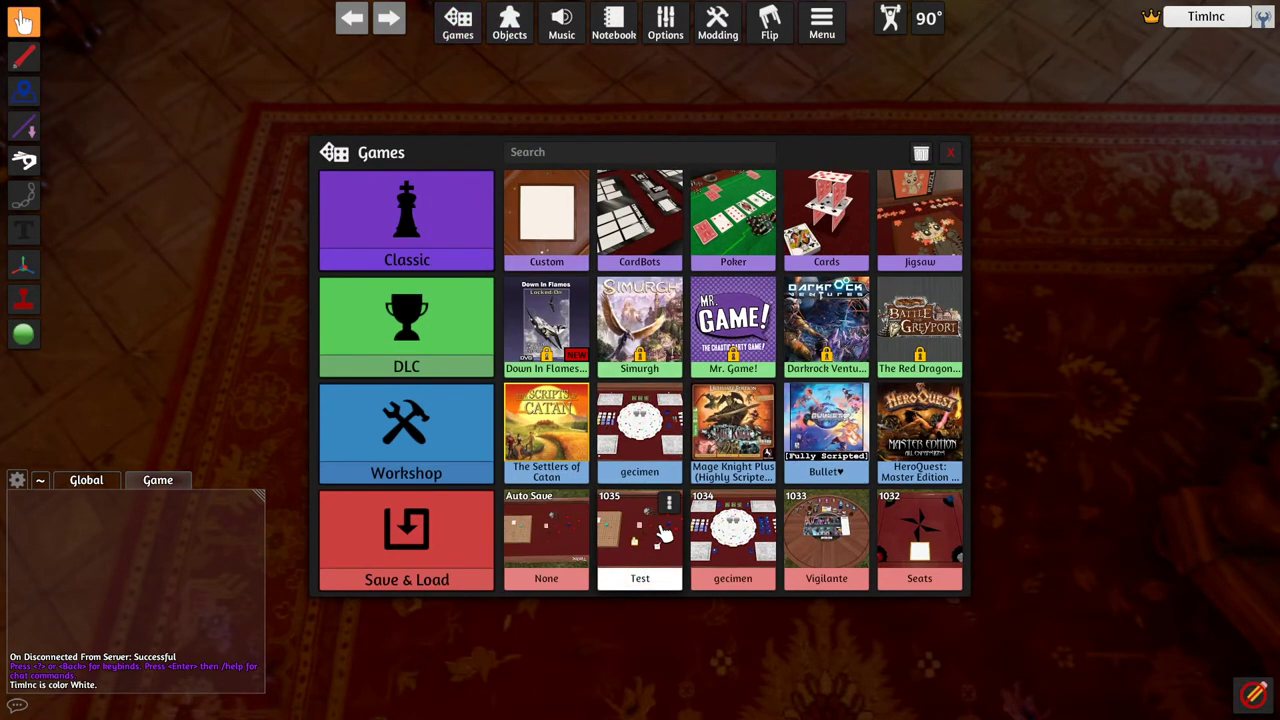
left_click(440, 560)
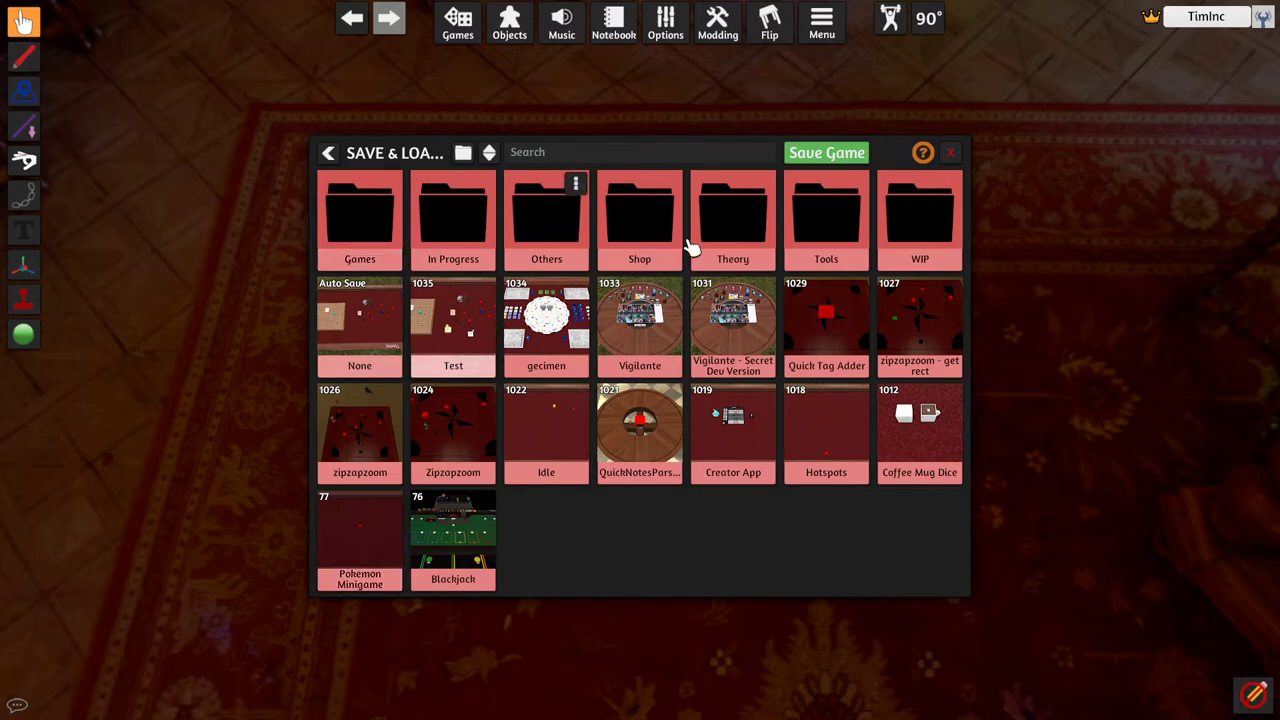
left_click(482, 290)
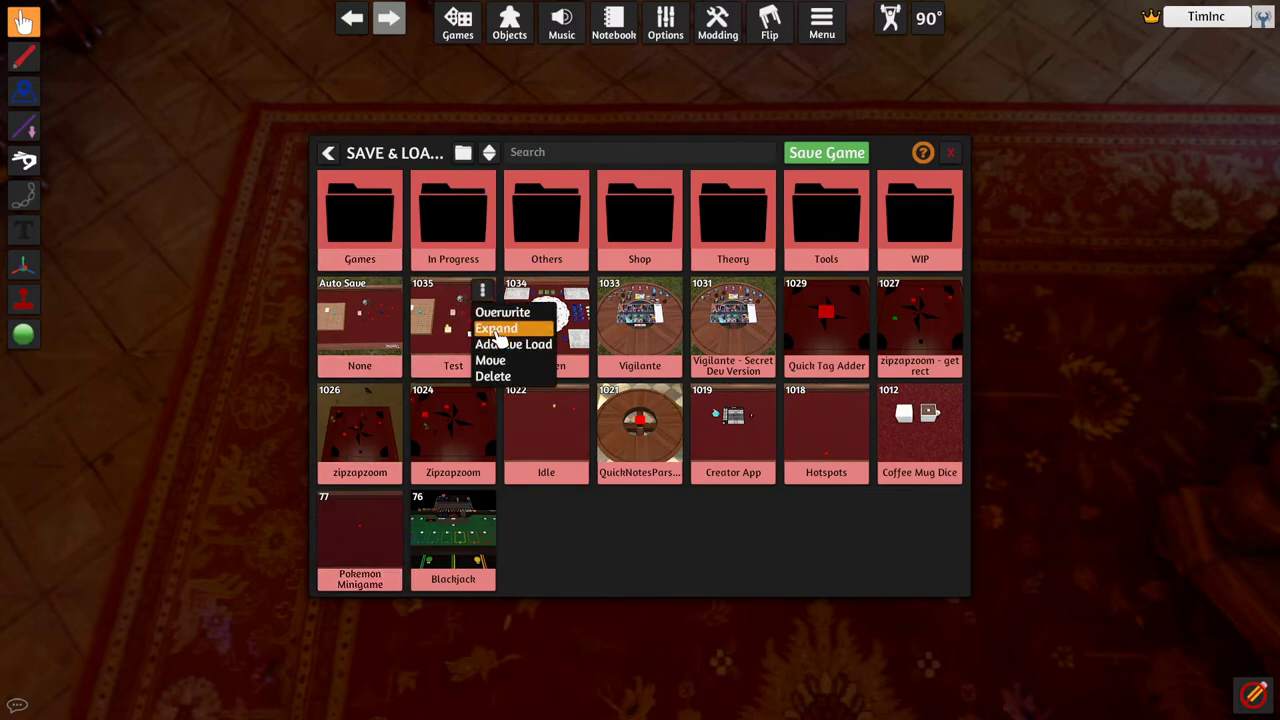
left_click(493, 346)
Confirm the Test save load, then briefly view and close the Workshop upload form.
left_click(596, 388)
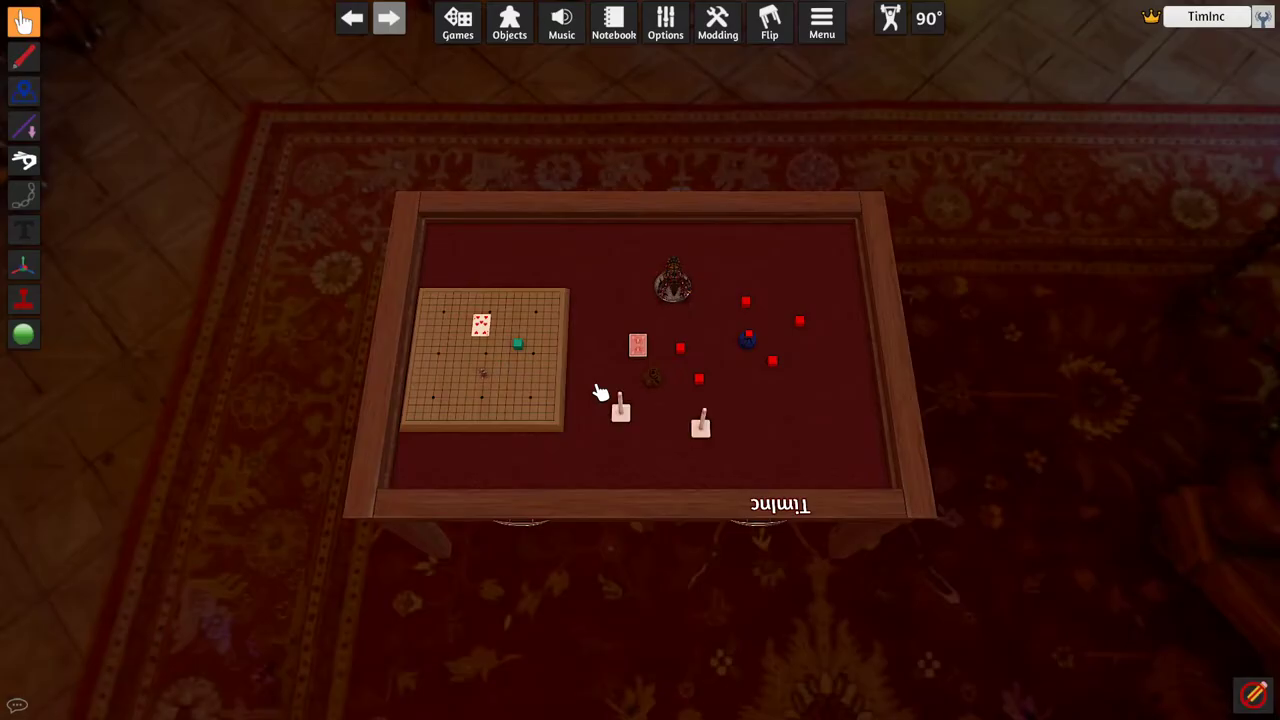
scroll(810, 368, "up", 5)
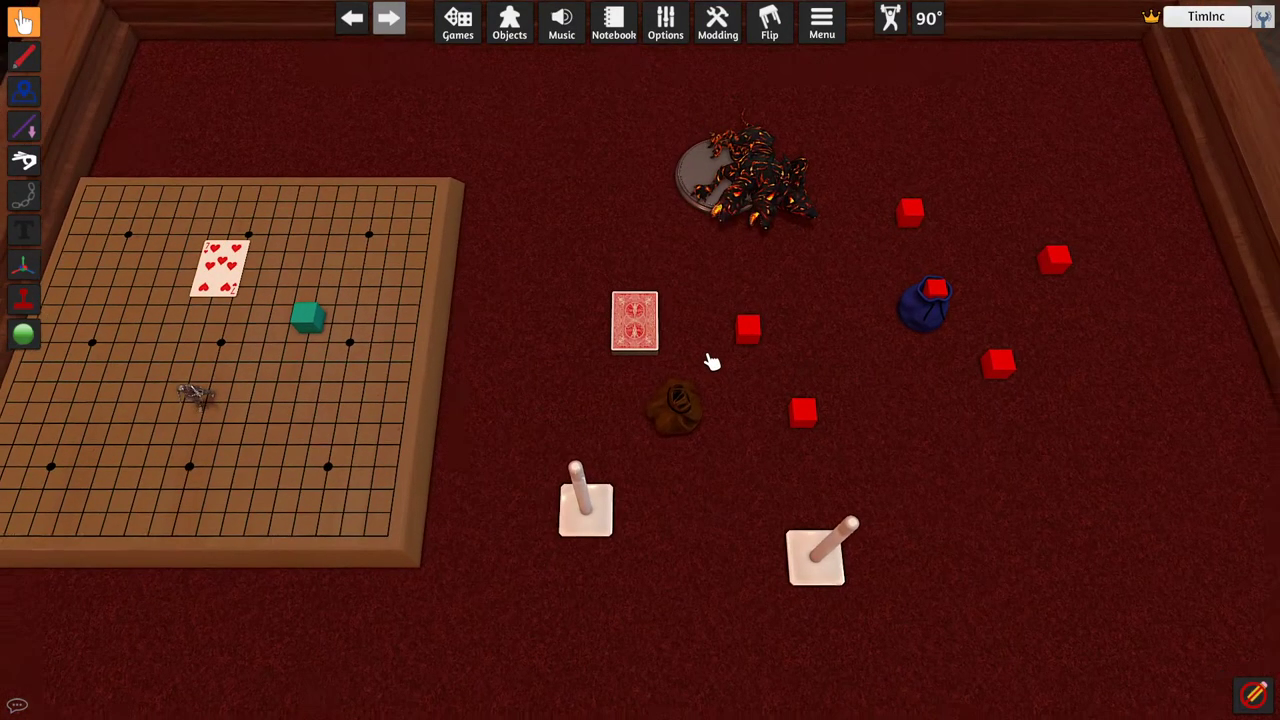
scroll(706, 360, "down", 5)
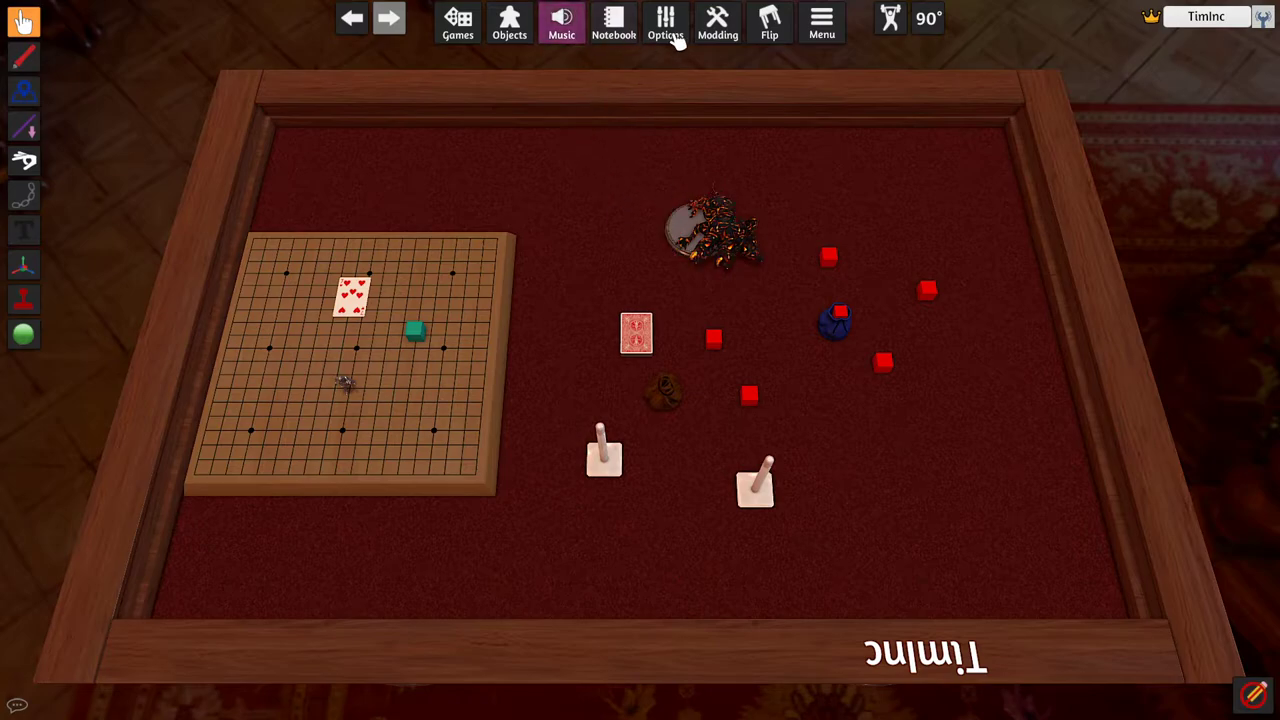
mouse_move(724, 32)
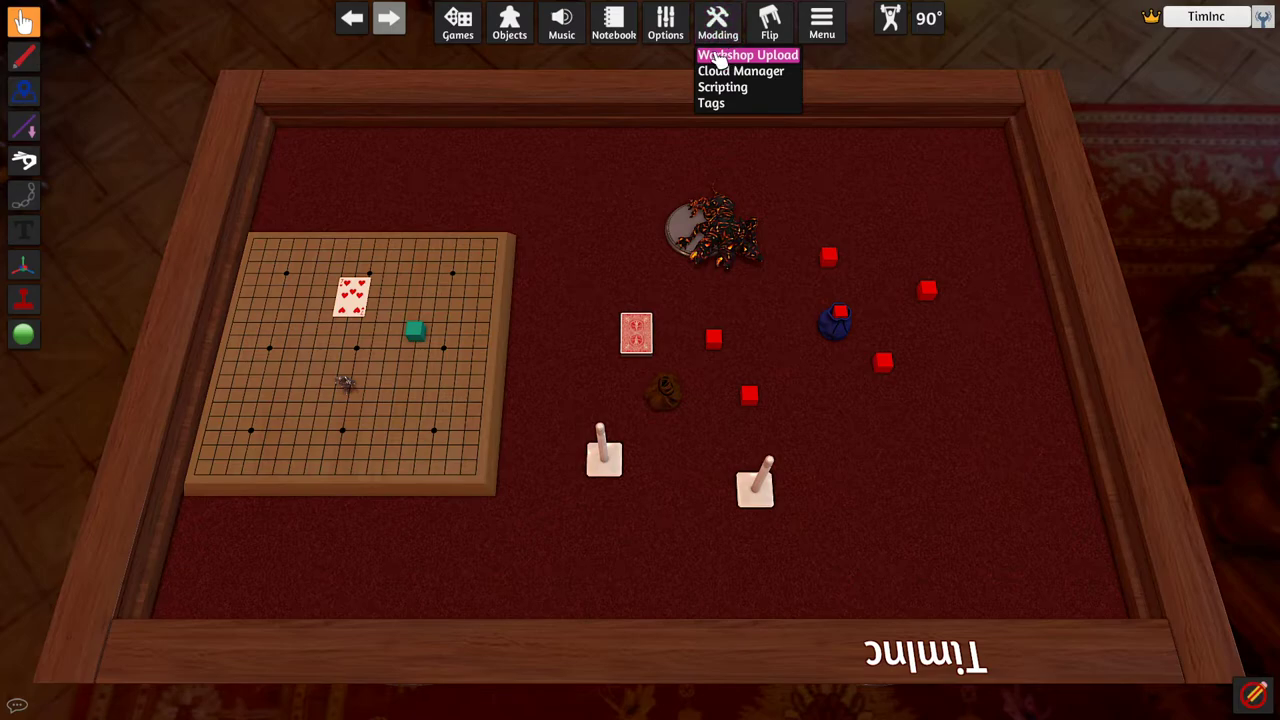
left_click(718, 56)
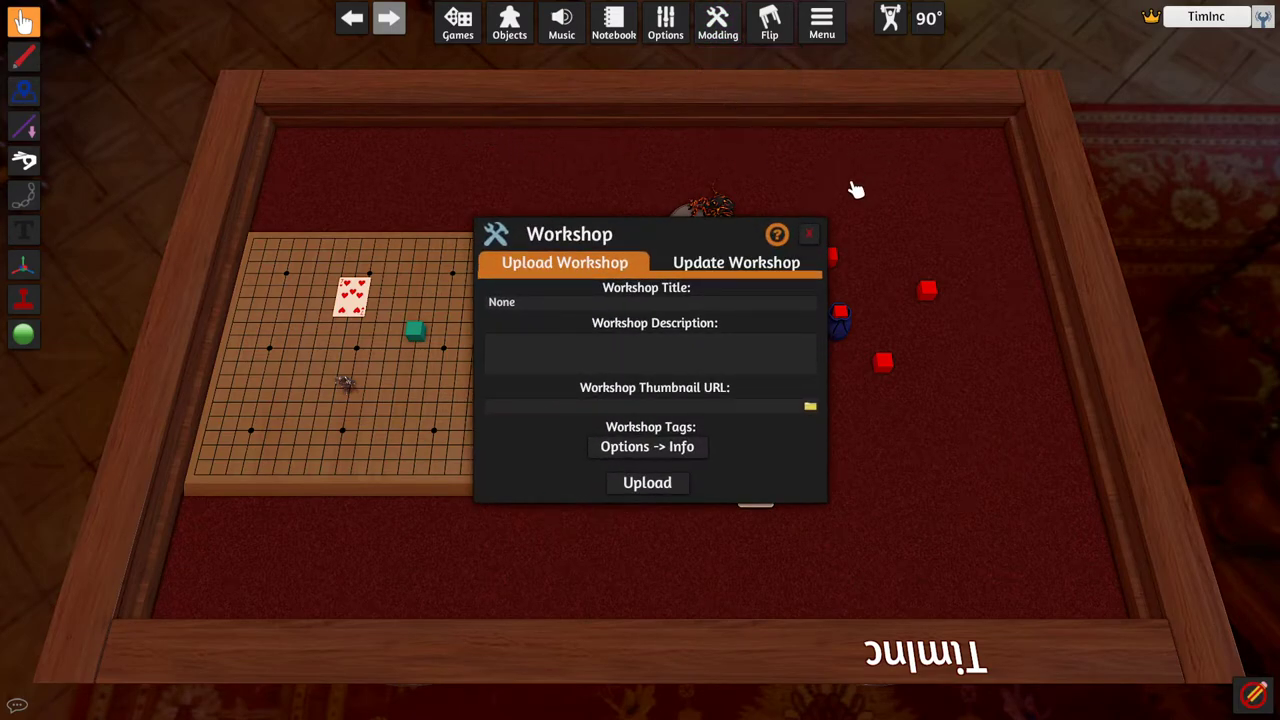
left_click(809, 234)
Set the room background to the grassy Field scene from Objects > Backgrounds.
left_click(509, 22)
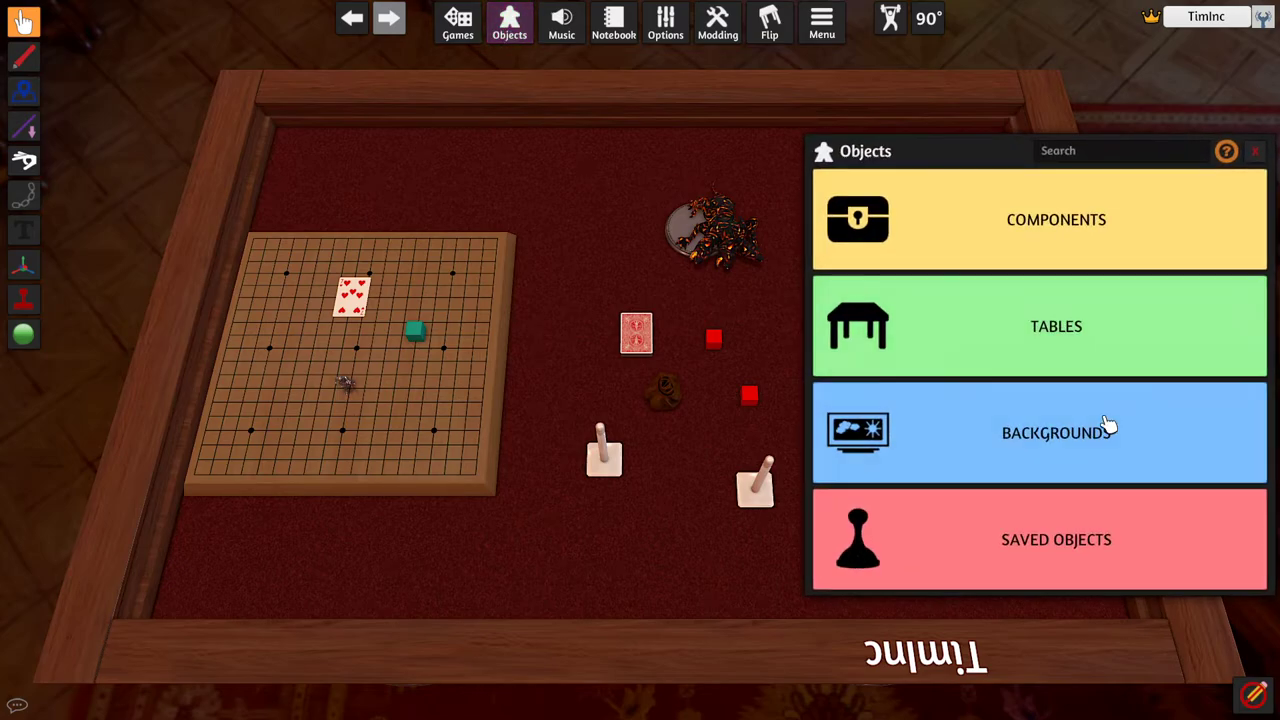
left_click(1049, 331)
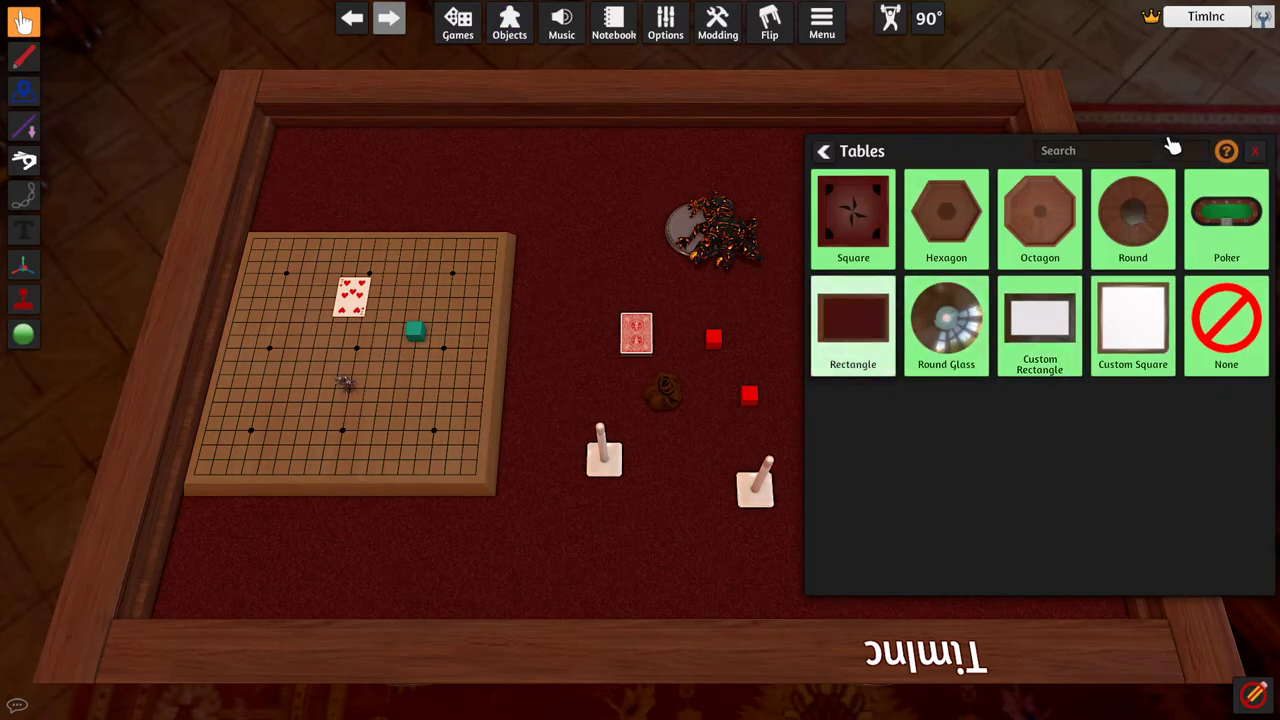
left_click(1255, 150)
left_click(512, 28)
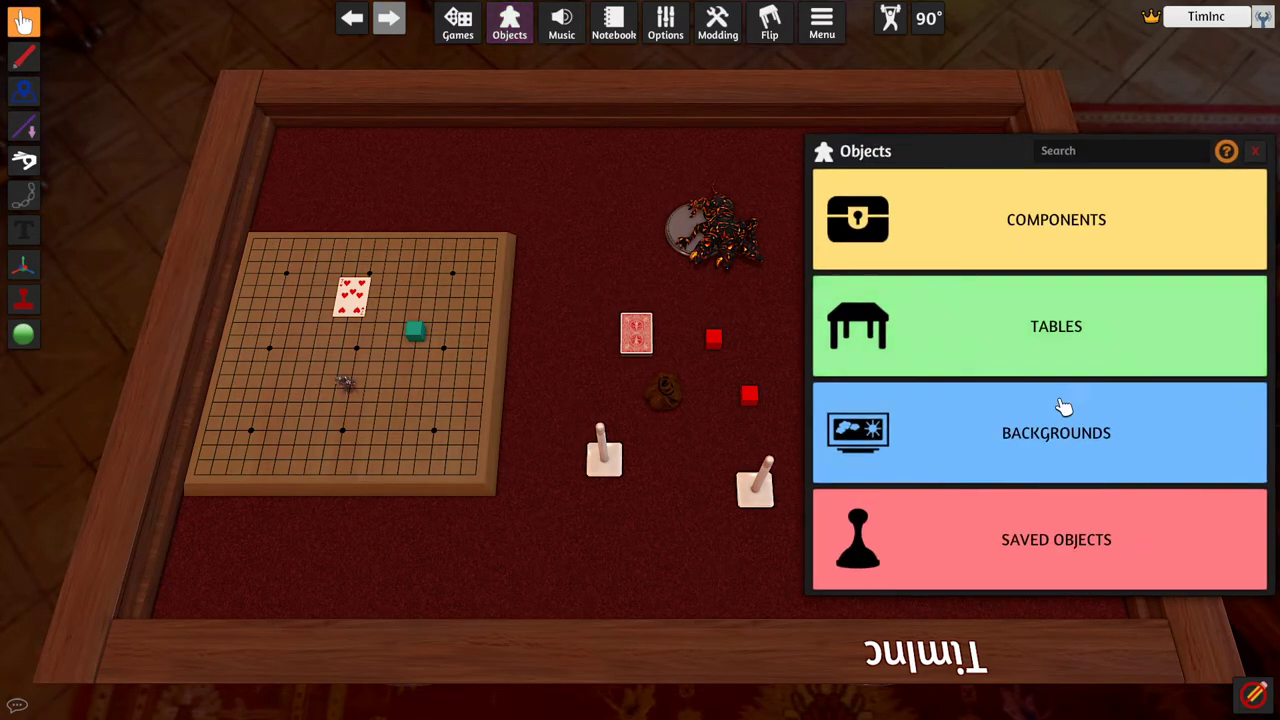
left_click(1040, 455)
left_click(1049, 223)
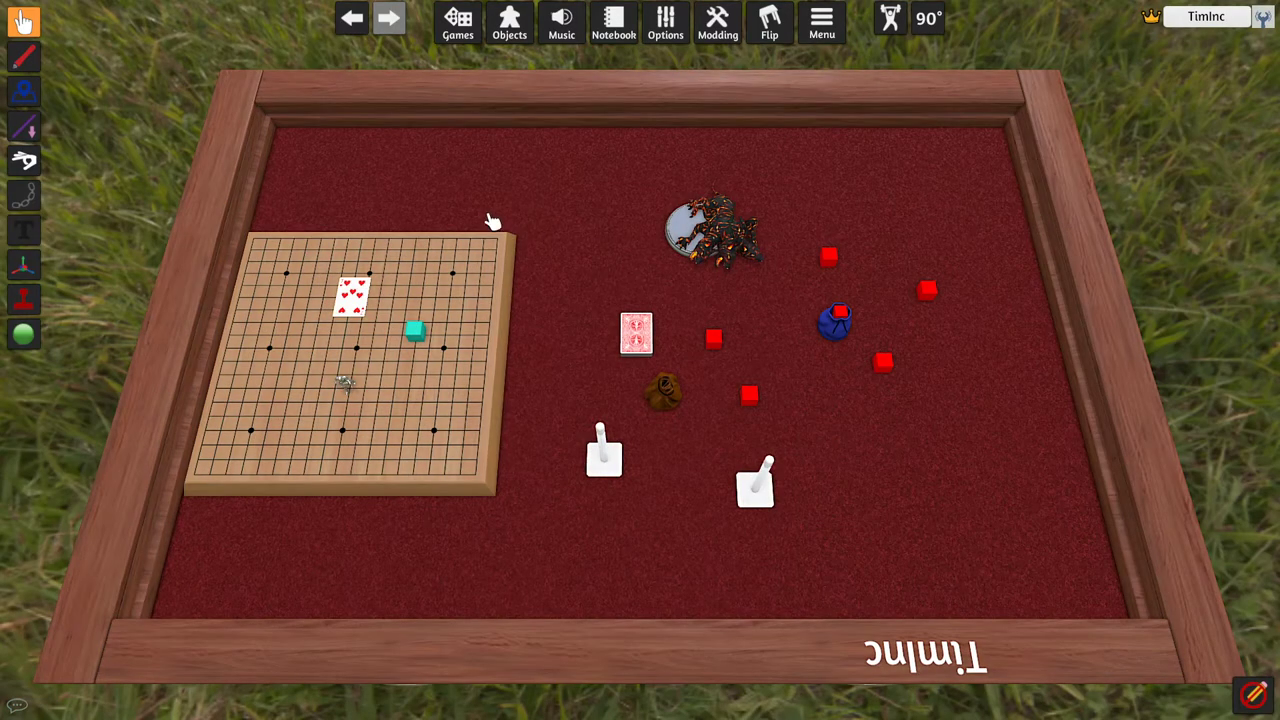
Open the Workshop upload form for a new mod and enter Test as its title.
left_click(720, 30)
left_click(746, 58)
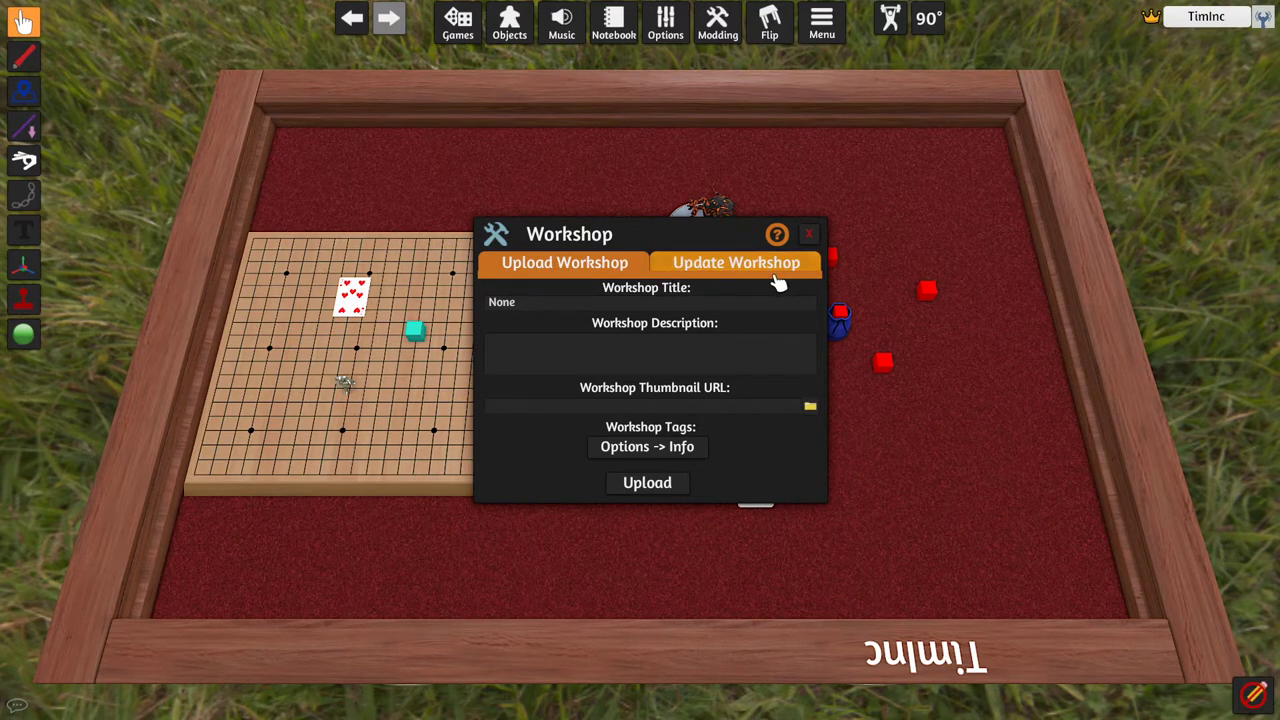
left_click(665, 263)
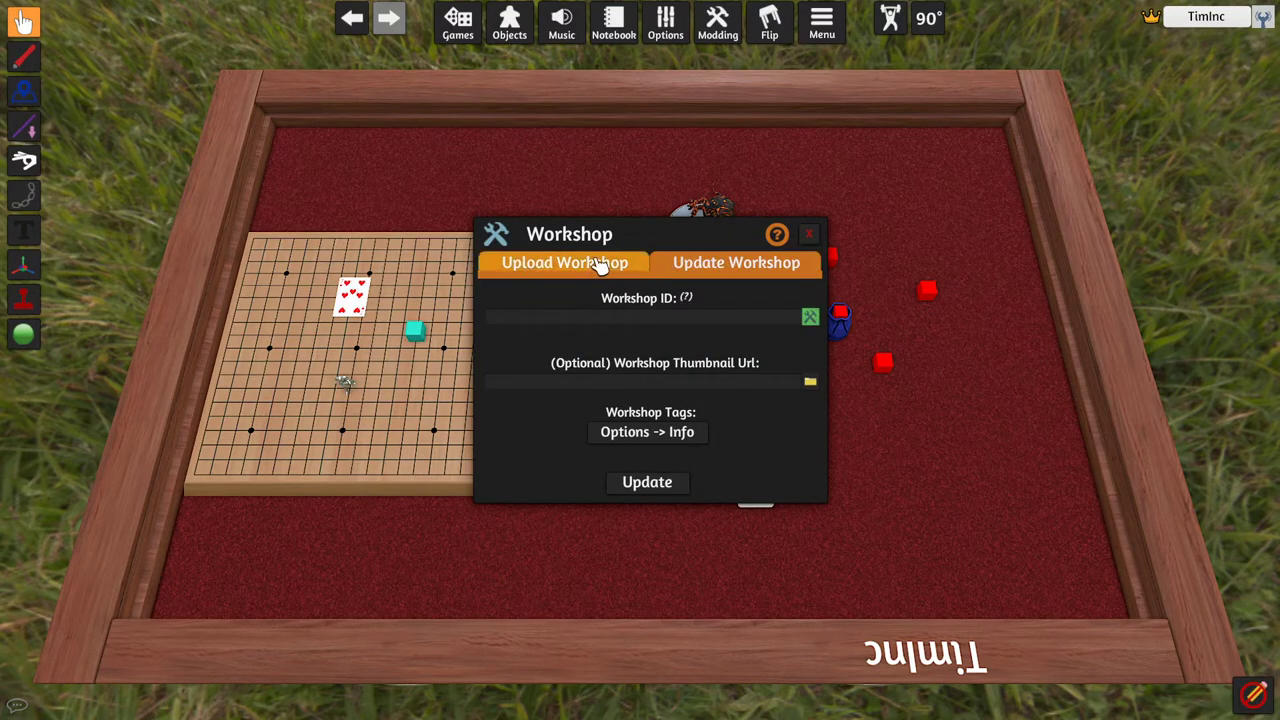
left_click(525, 263)
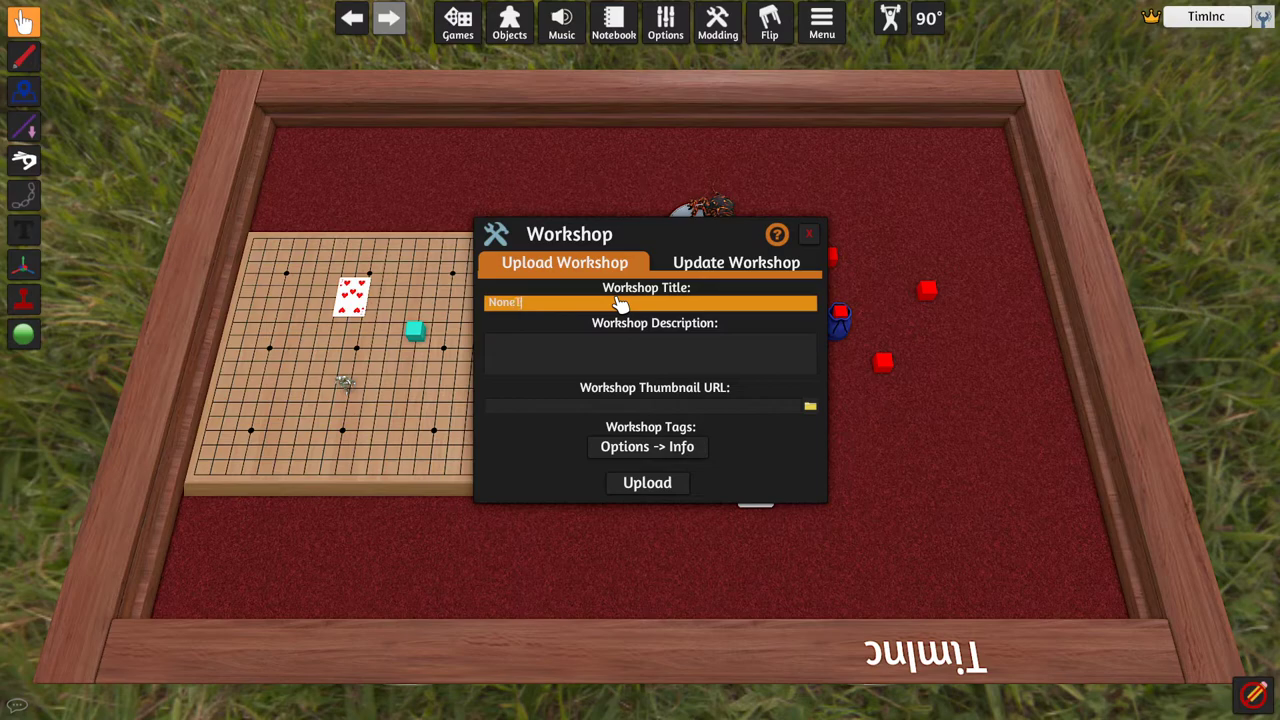
type("Test")
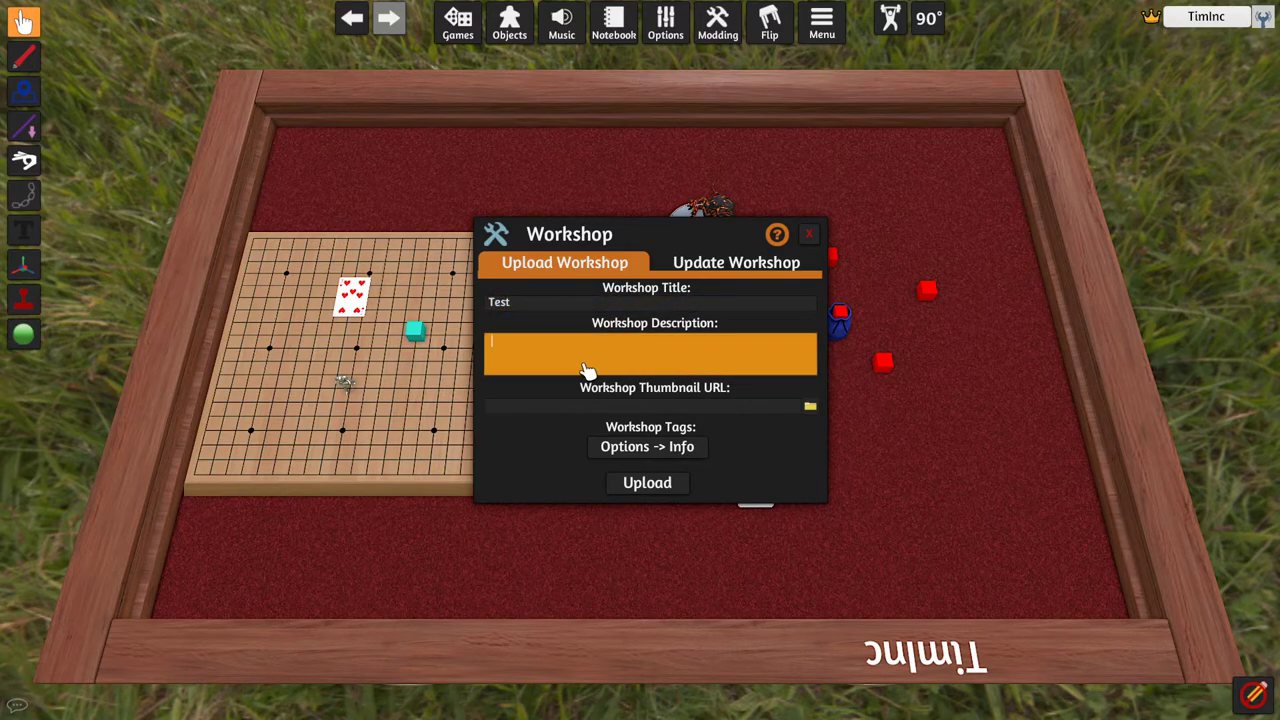
left_click(573, 364)
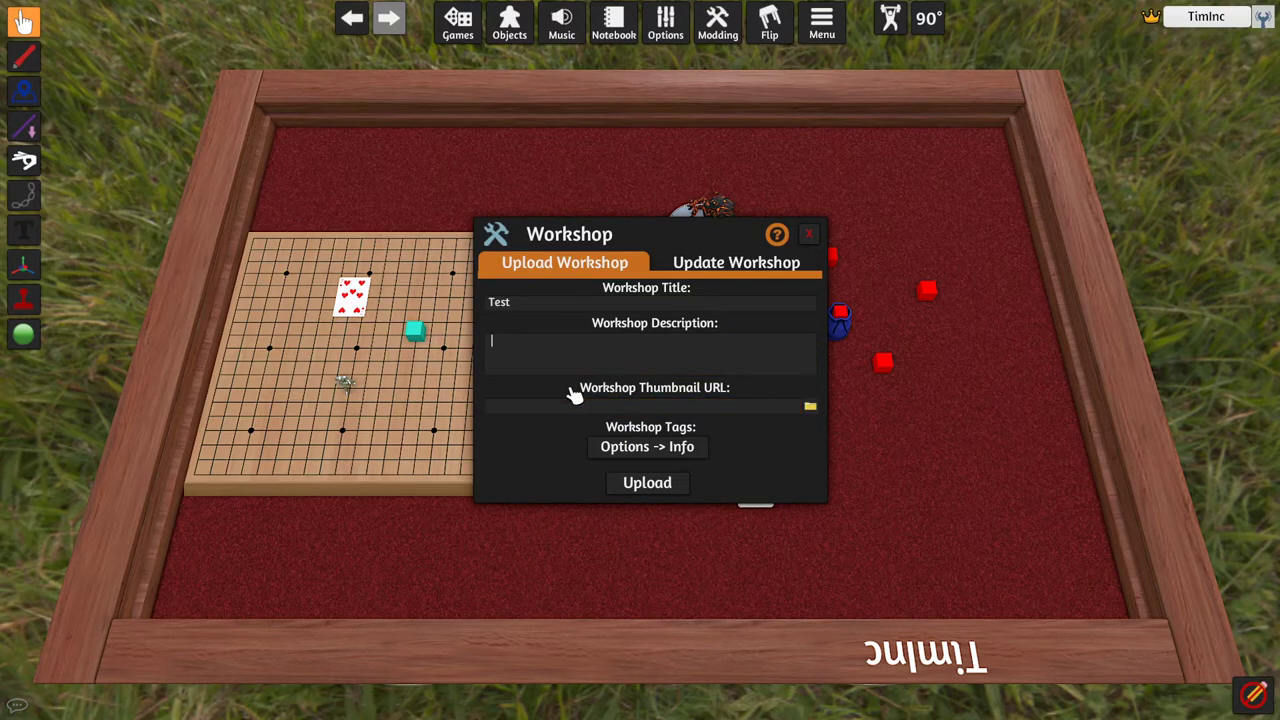
Set the thumbnail URL to the local Baking.png image file.
left_click(672, 407)
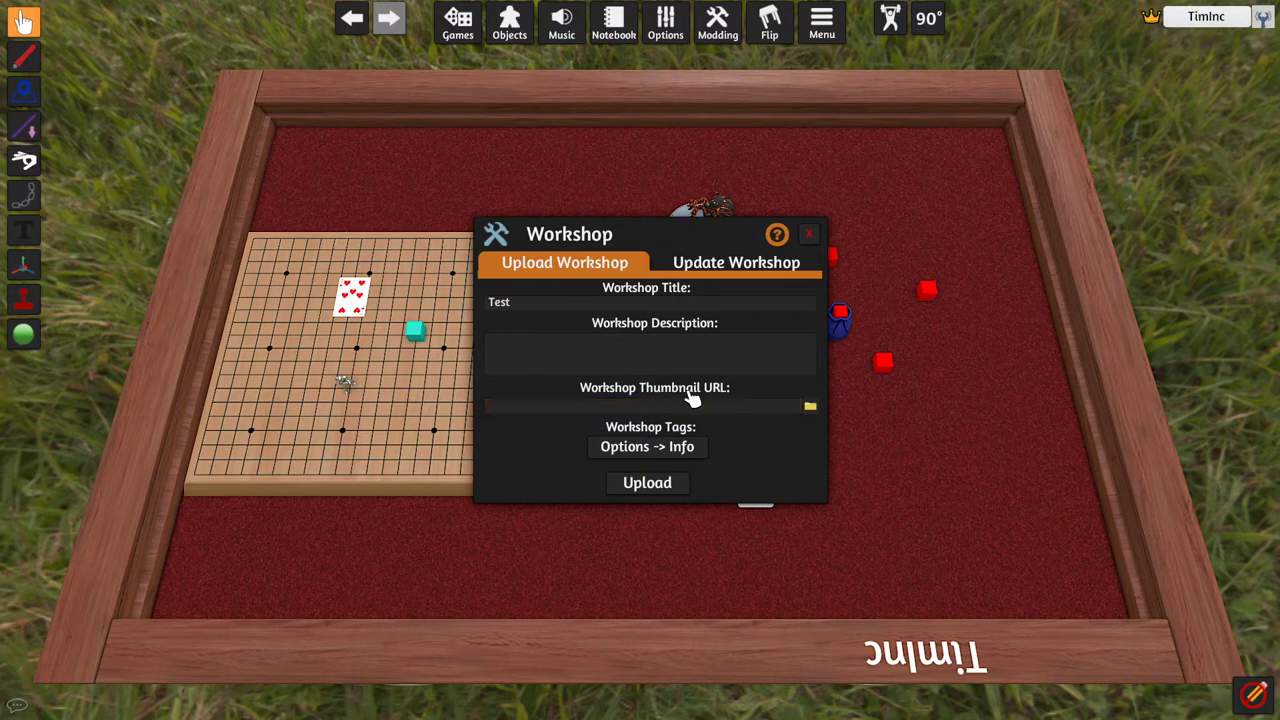
left_click(811, 410)
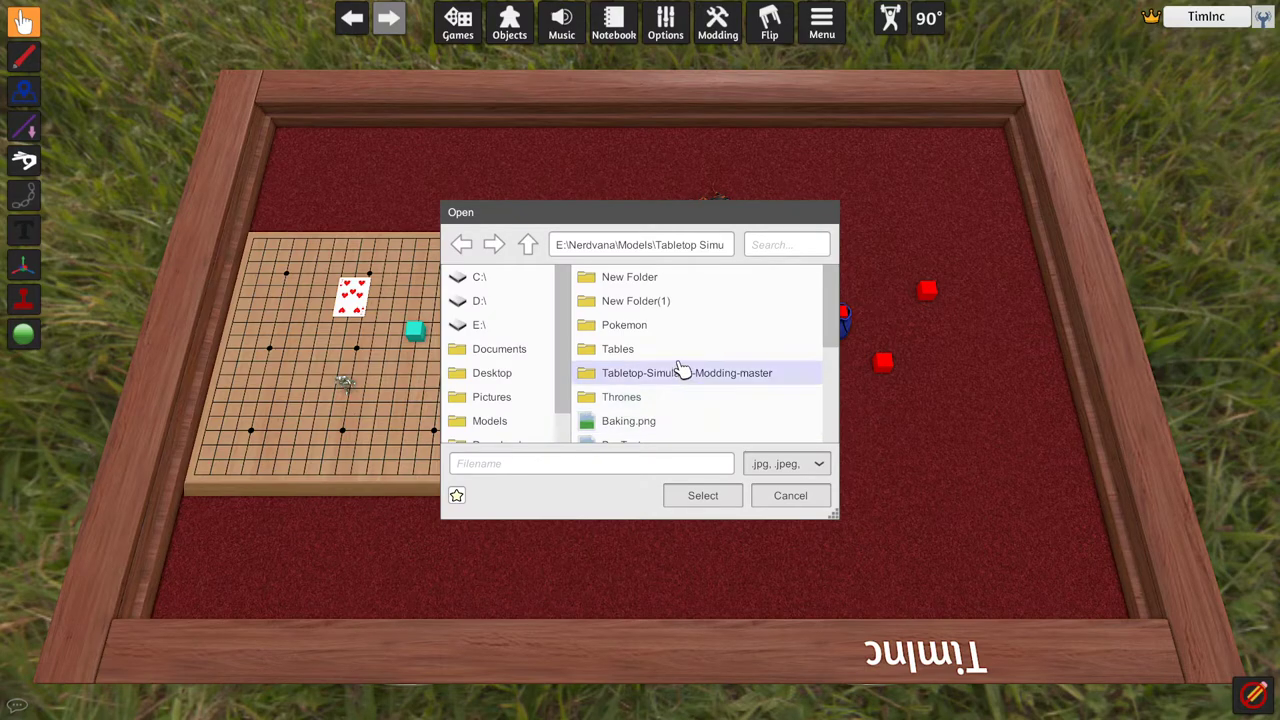
scroll(677, 366, "down", 1)
scroll(680, 362, "down", 2)
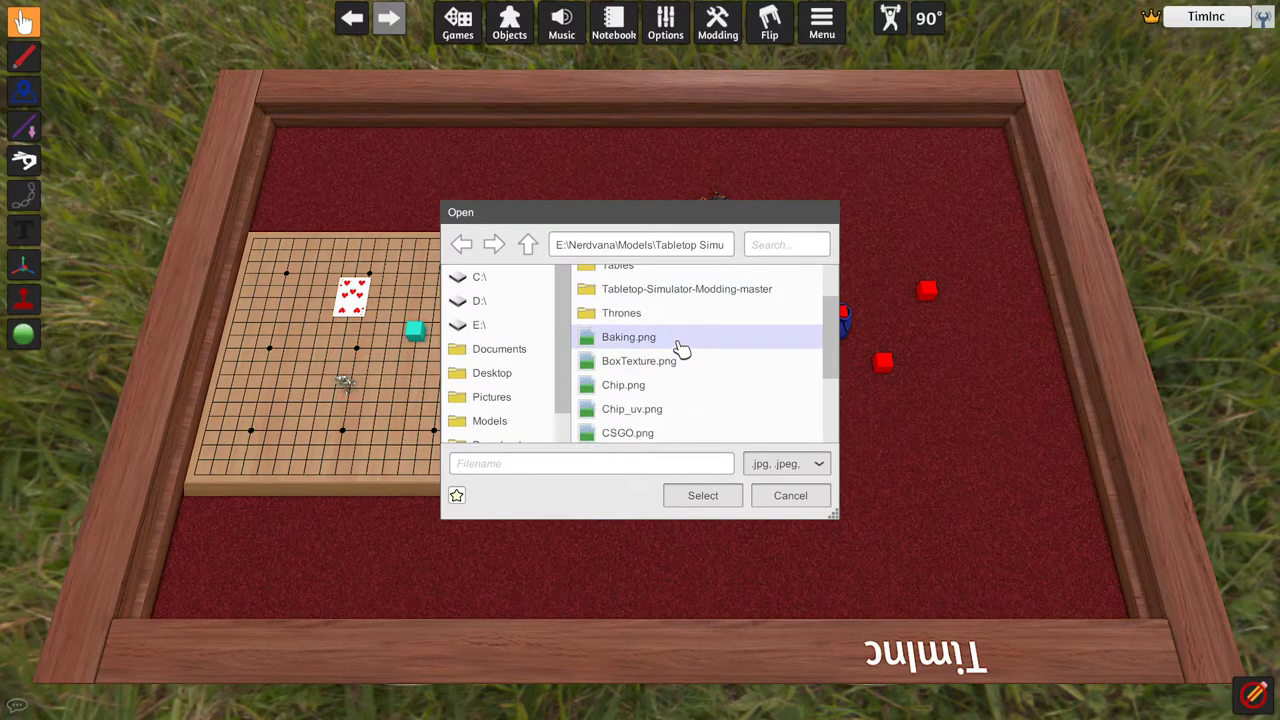
double_click(677, 345)
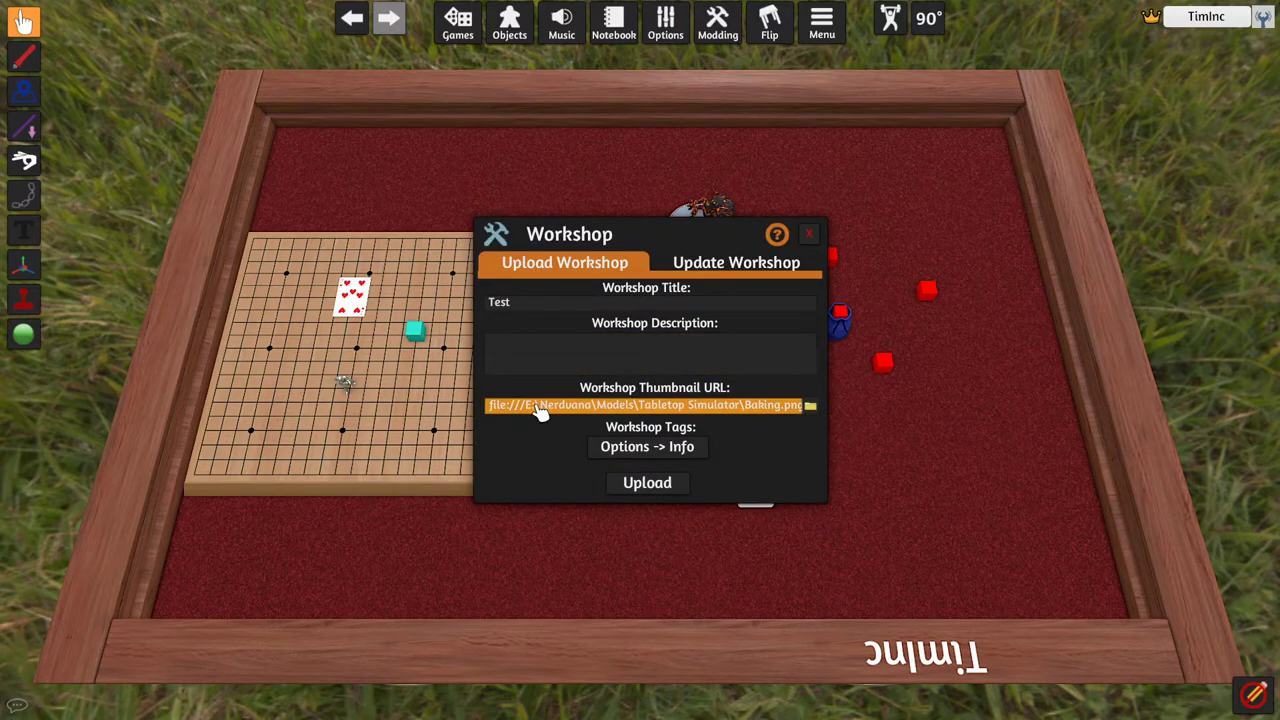
In the mod's Info settings, set the name to Test and the type to Game.
left_click(637, 450)
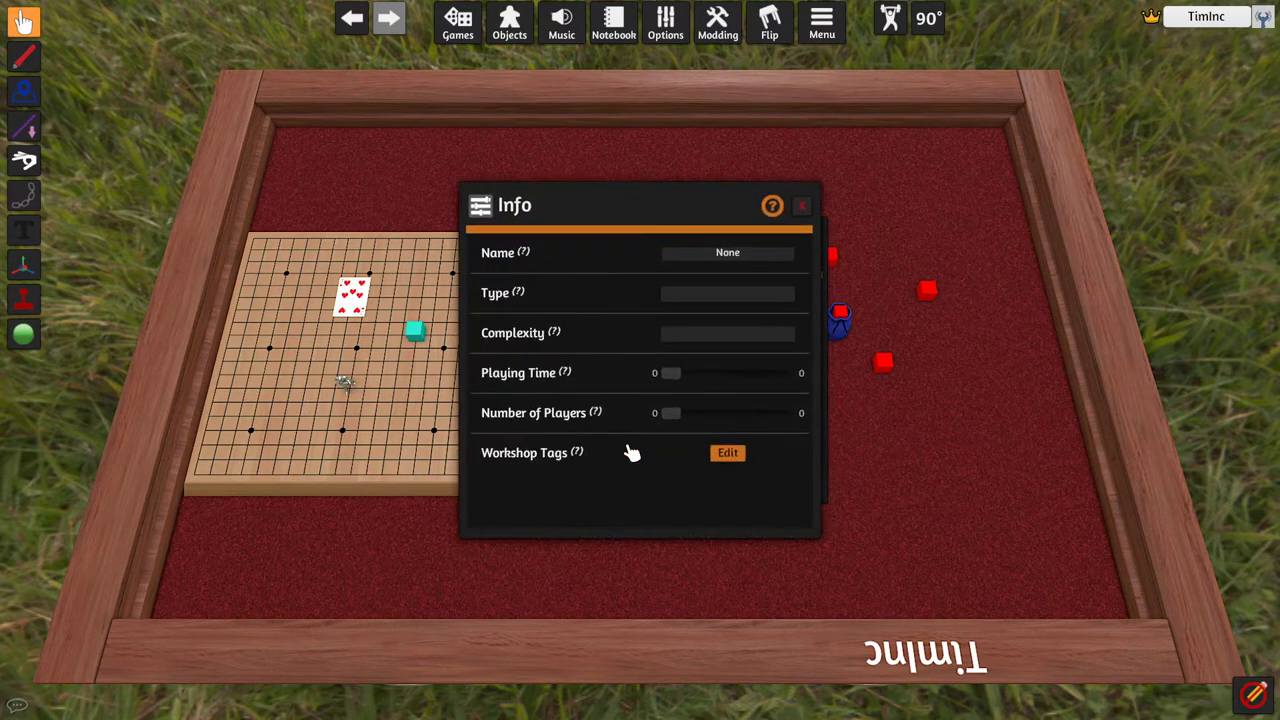
mouse_move(514, 256)
left_click(763, 257)
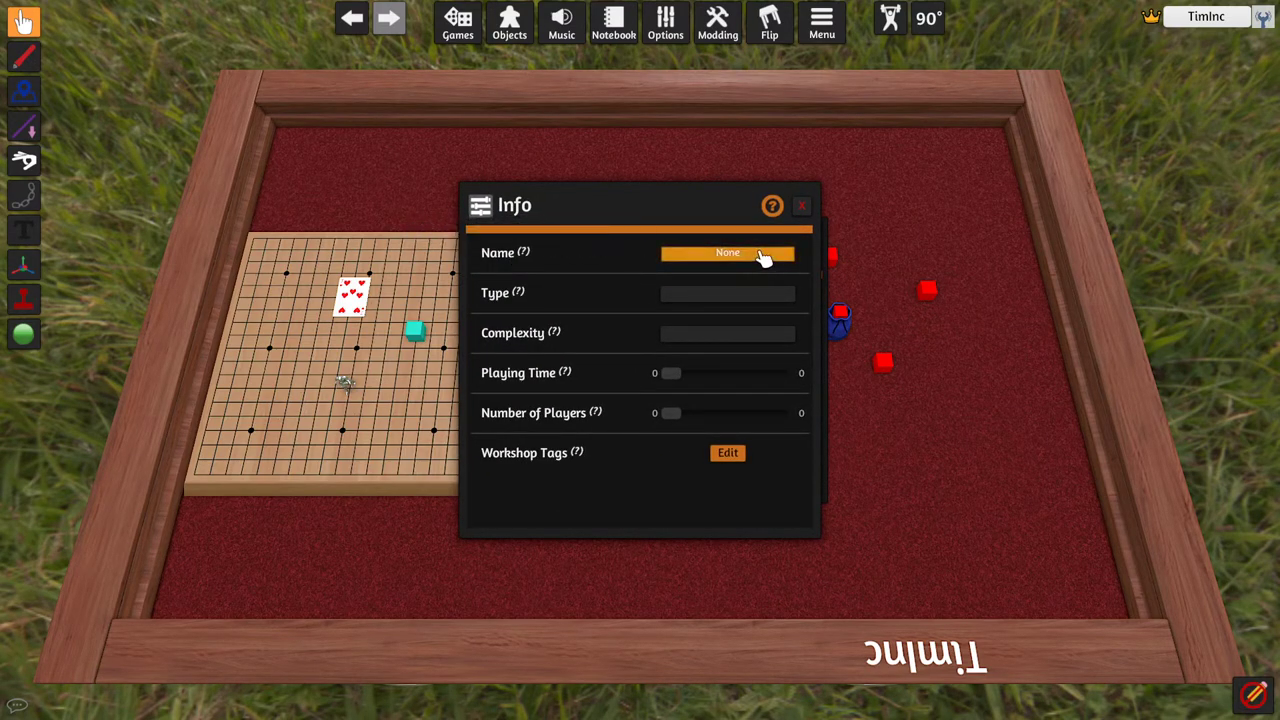
type("Test")
mouse_move(539, 297)
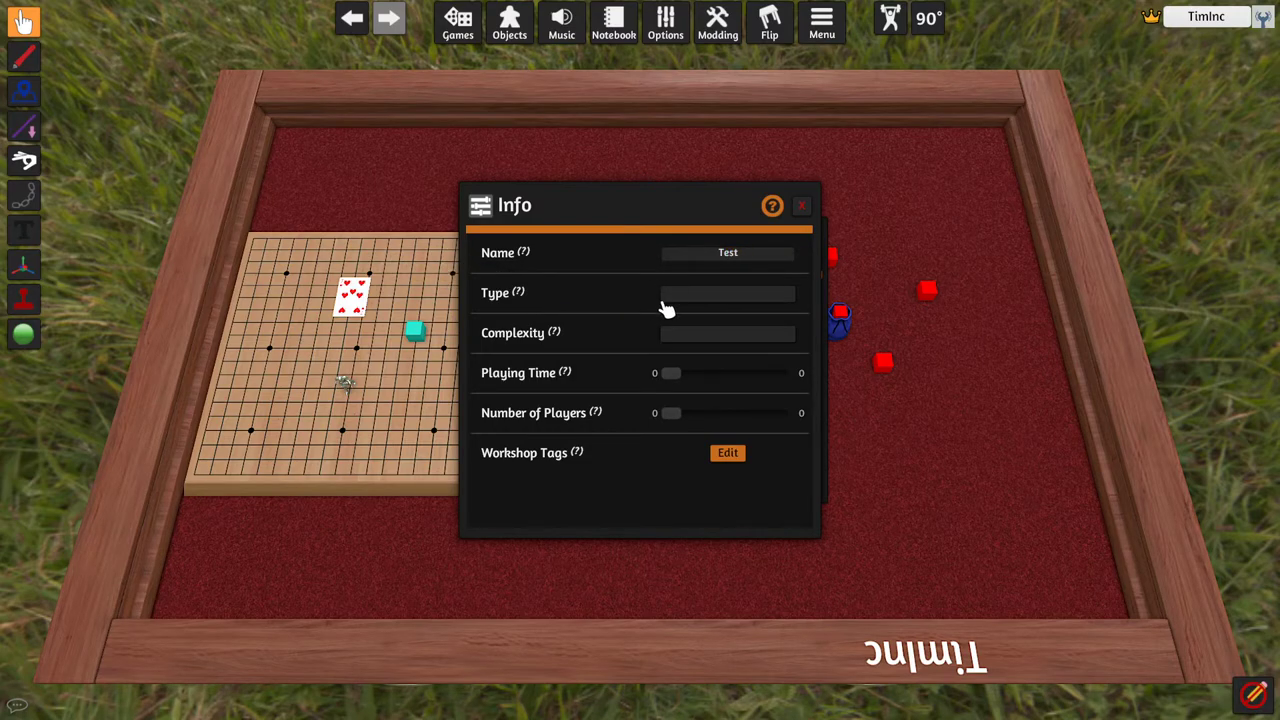
left_click(700, 294)
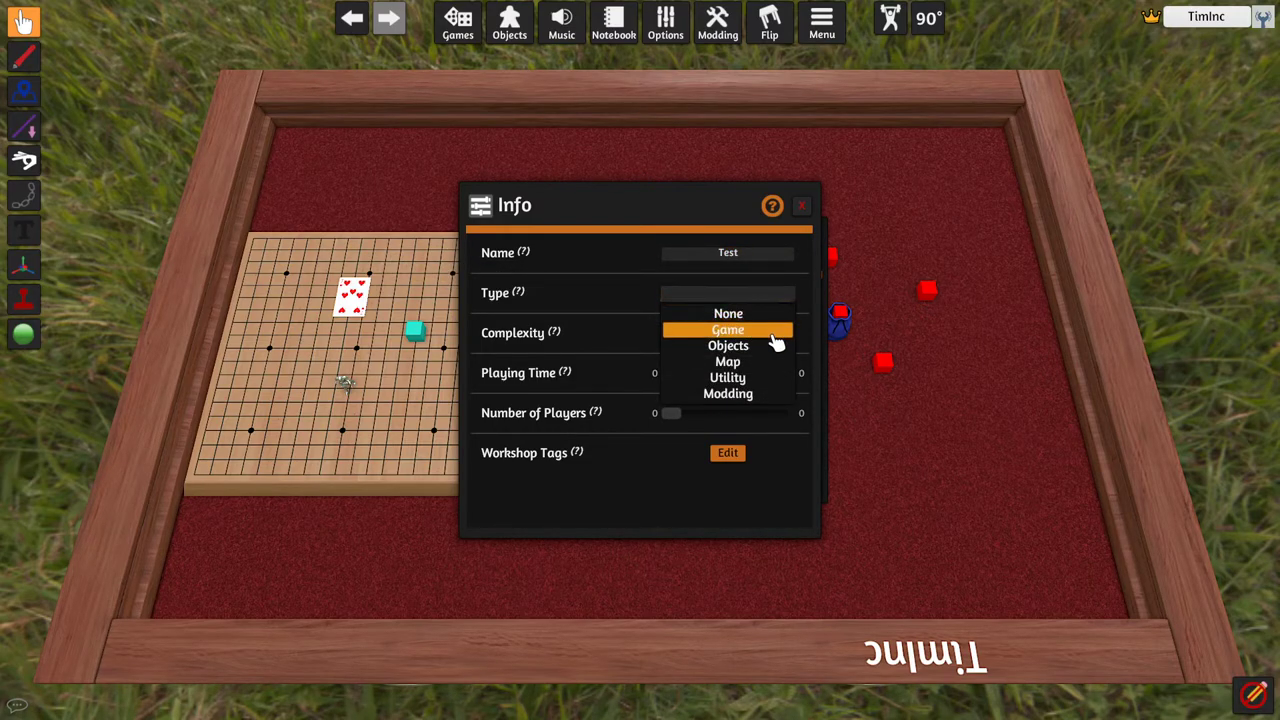
left_click(776, 330)
left_click(766, 296)
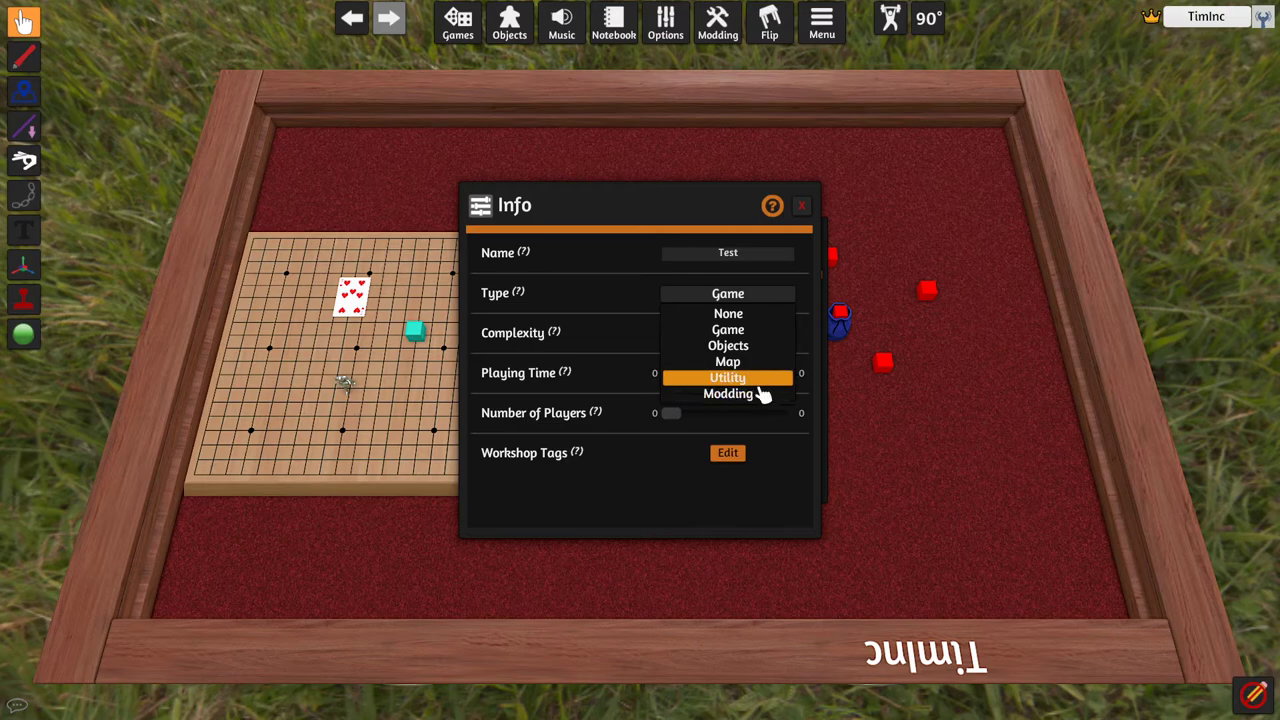
left_click(713, 505)
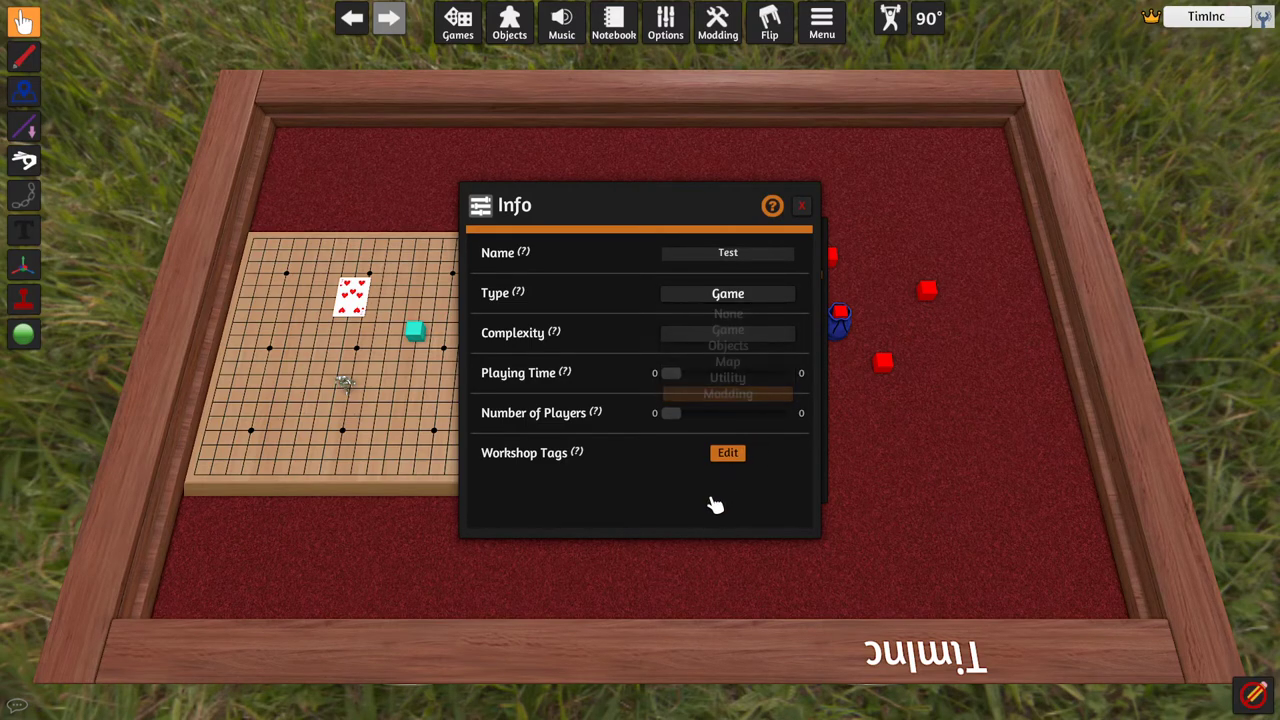
Check the complexity options, then browse the Assets, Language and Custom tag tabs.
left_click(705, 336)
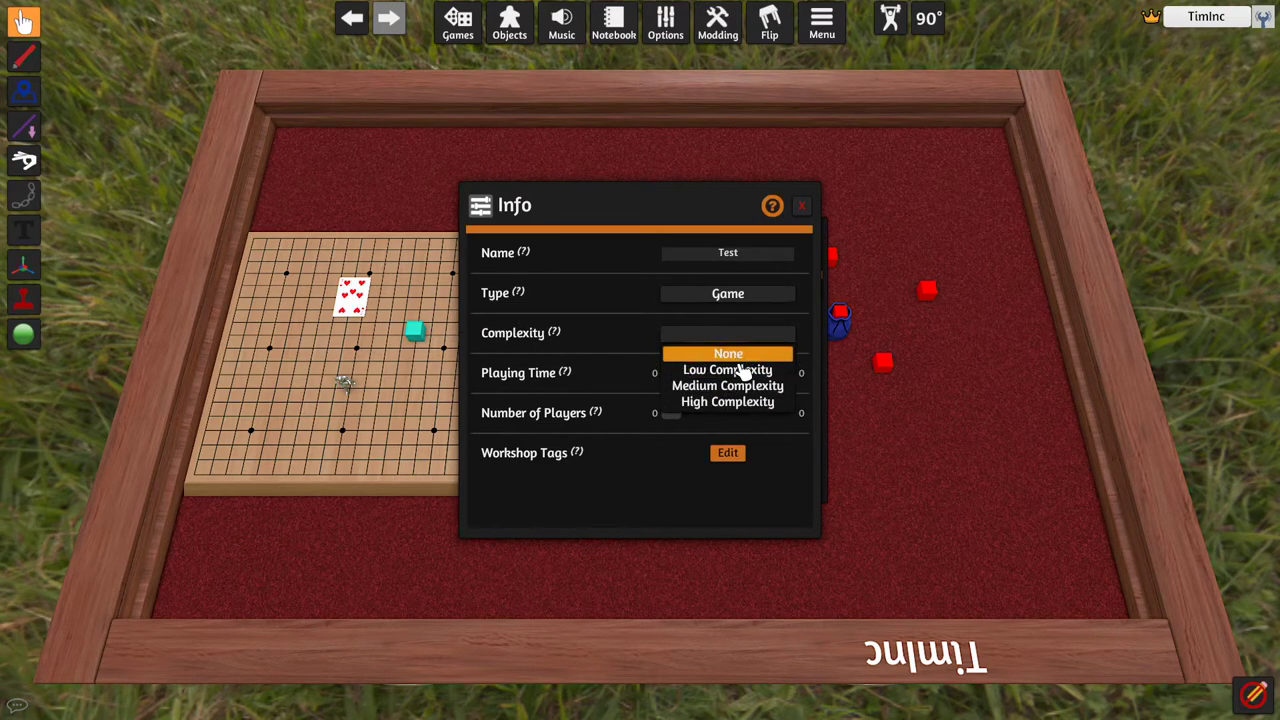
left_click(695, 537)
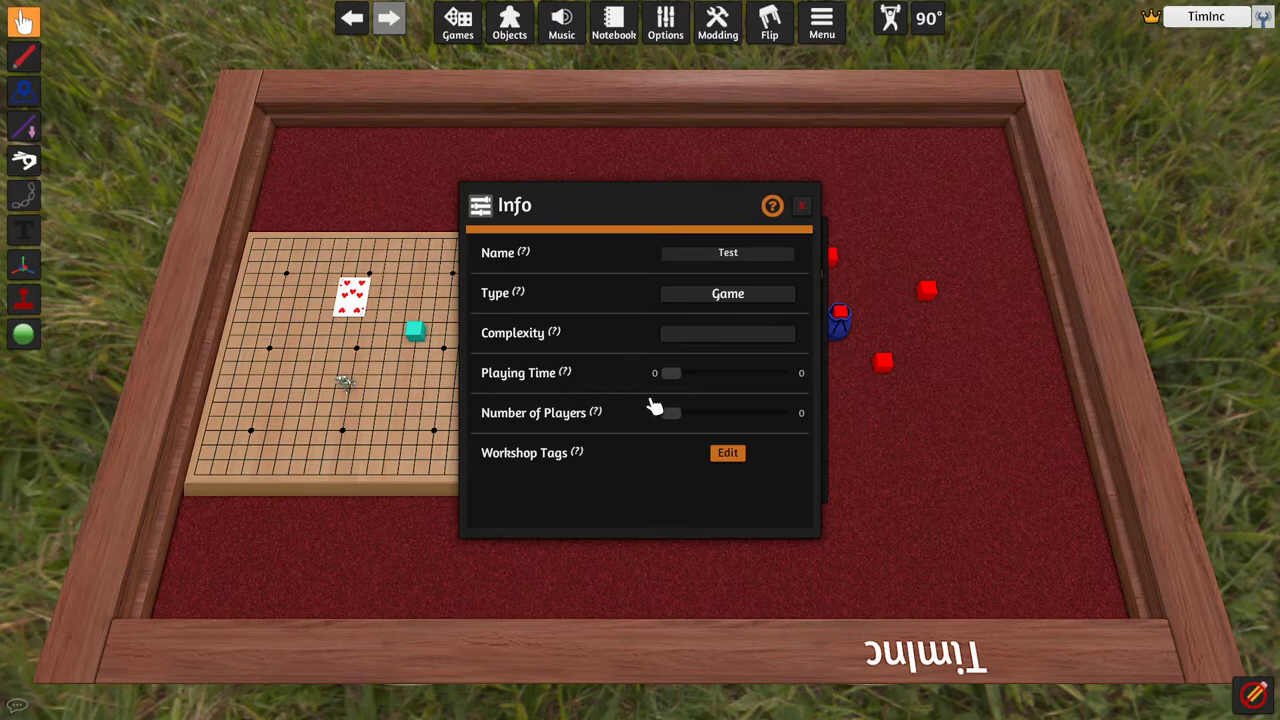
left_click(730, 455)
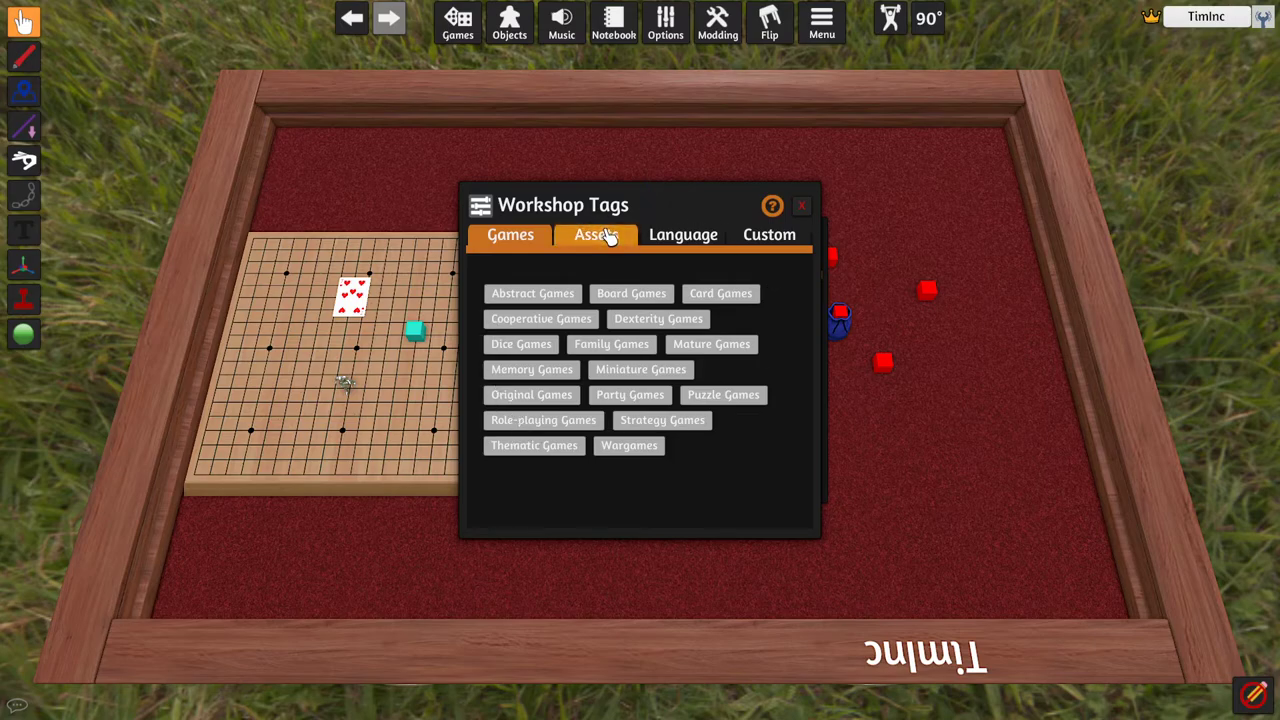
left_click(609, 236)
left_click(718, 240)
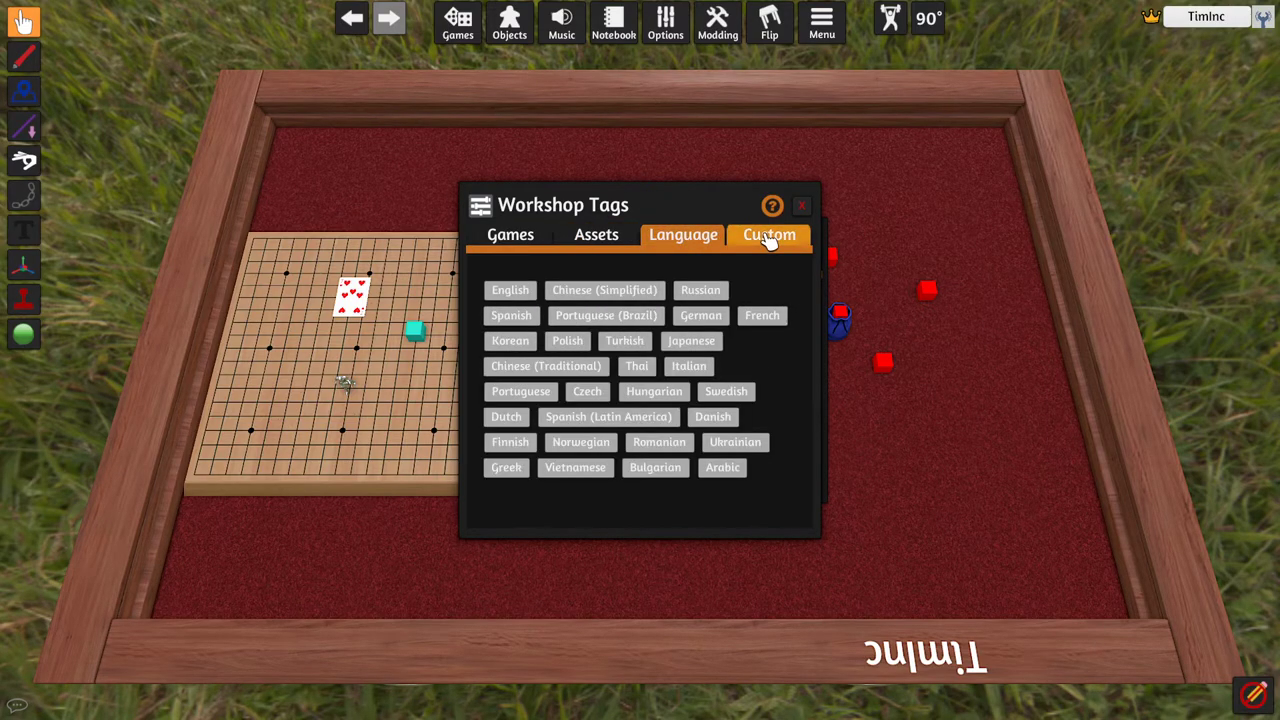
left_click(785, 238)
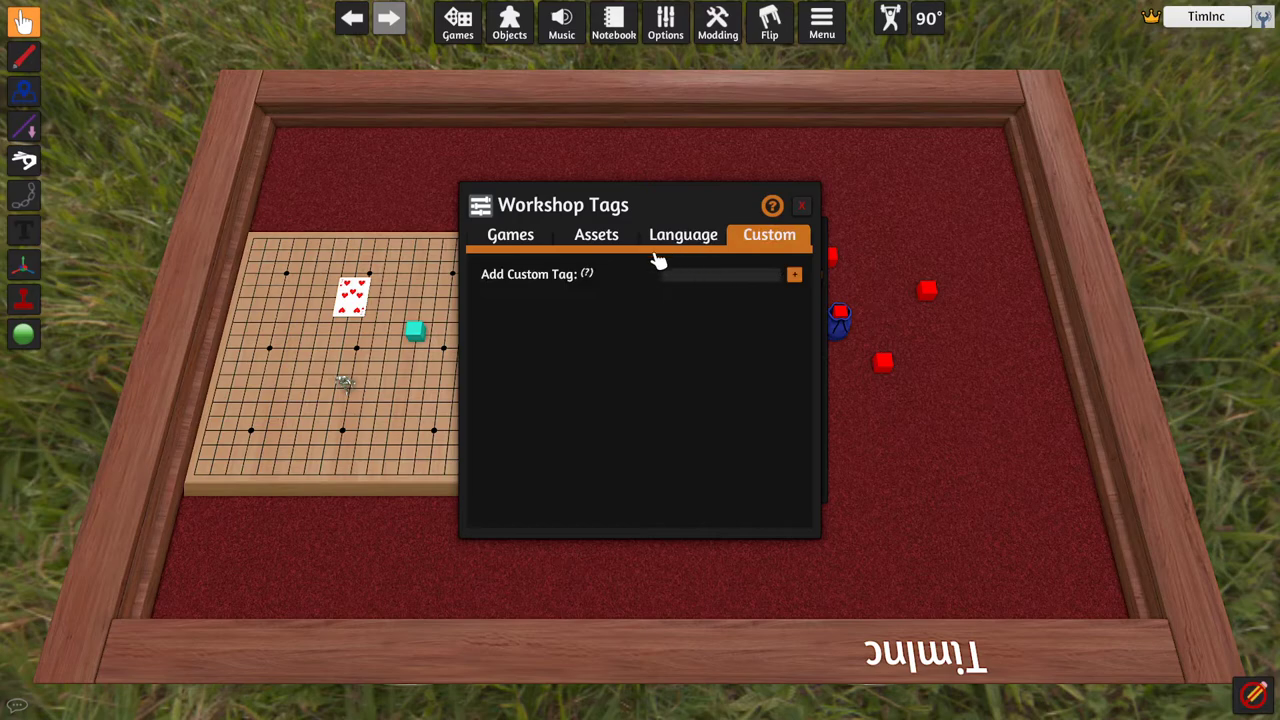
Close the Tags and Info windows, recheck Info, then upload Test to the Workshop.
left_click(801, 205)
left_click(803, 206)
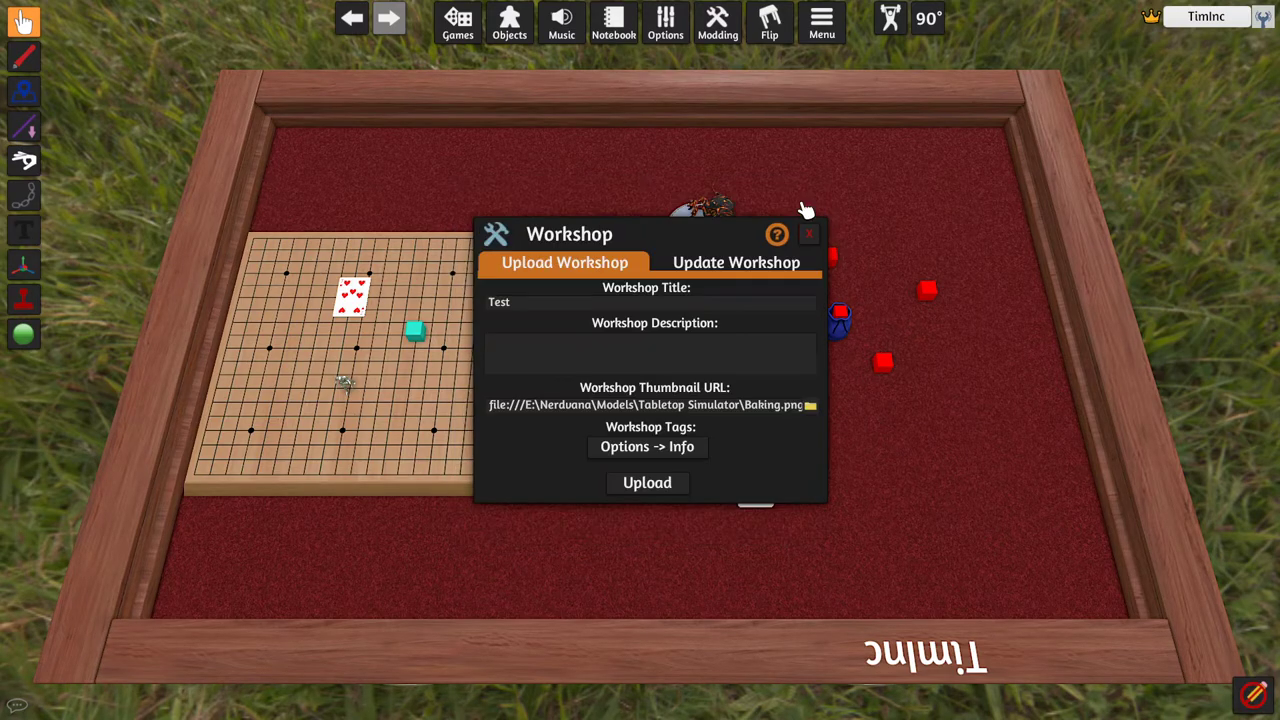
left_click(603, 448)
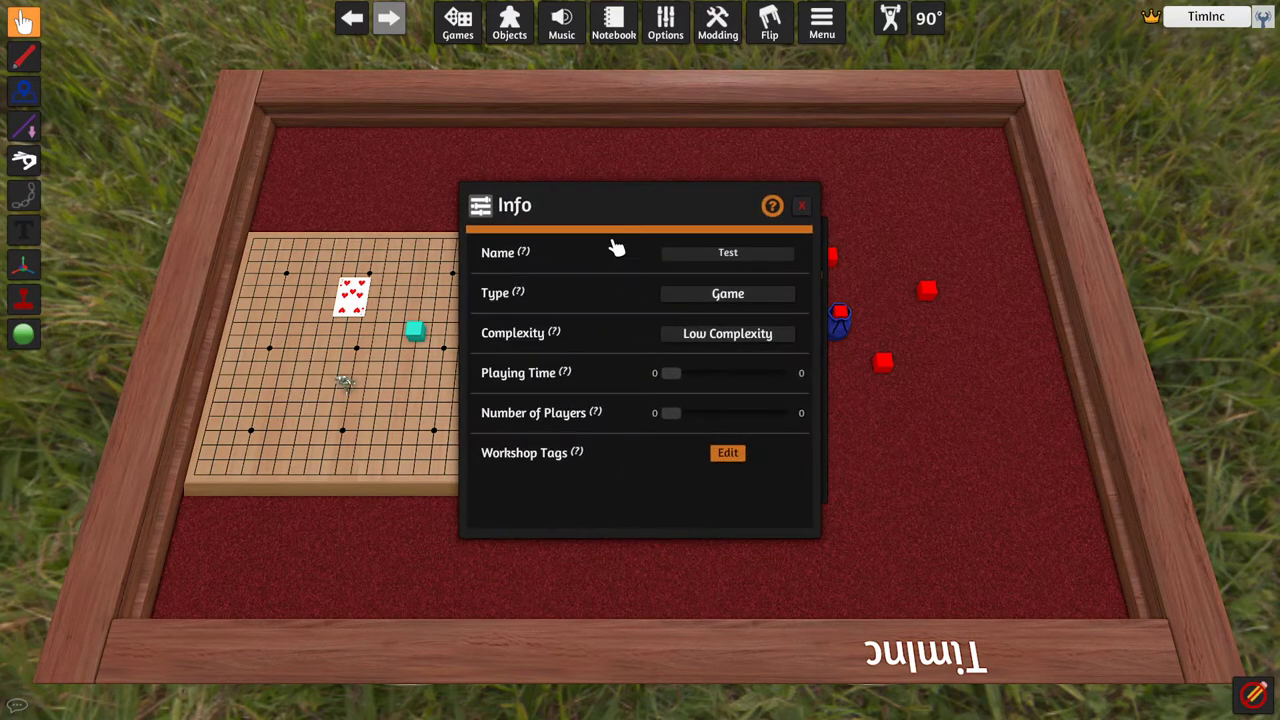
left_click(801, 205)
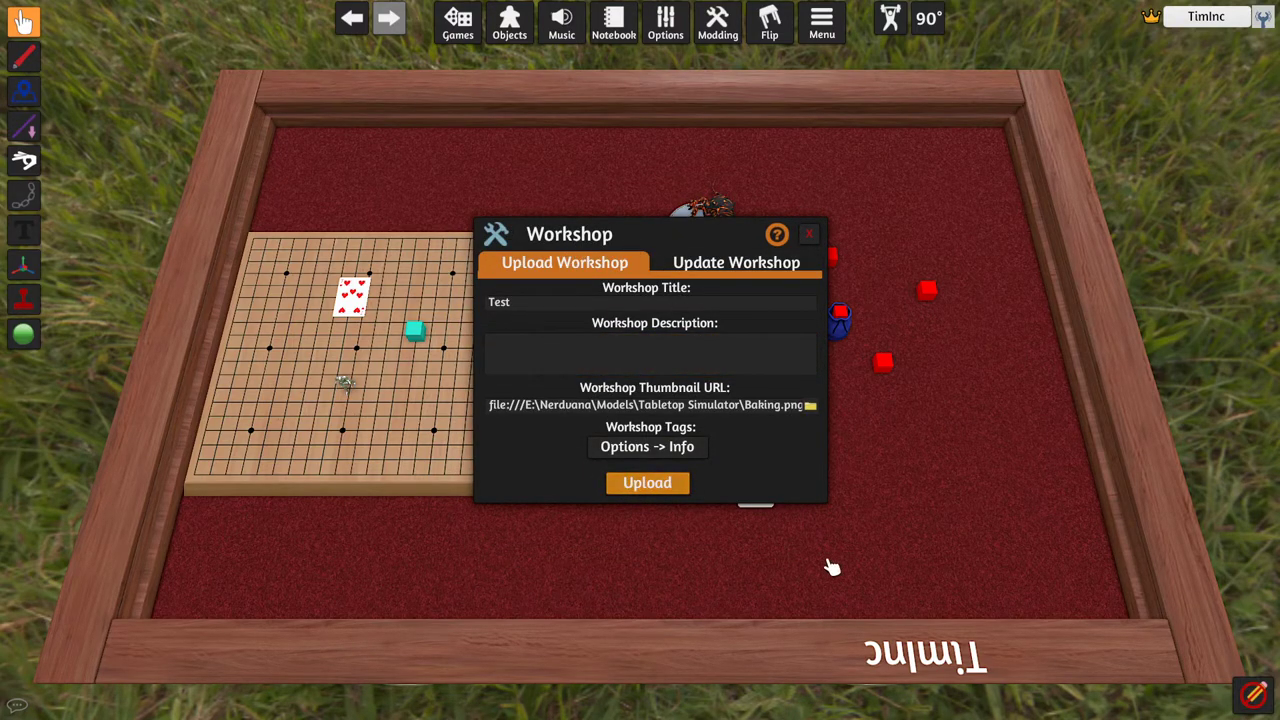
left_click(647, 484)
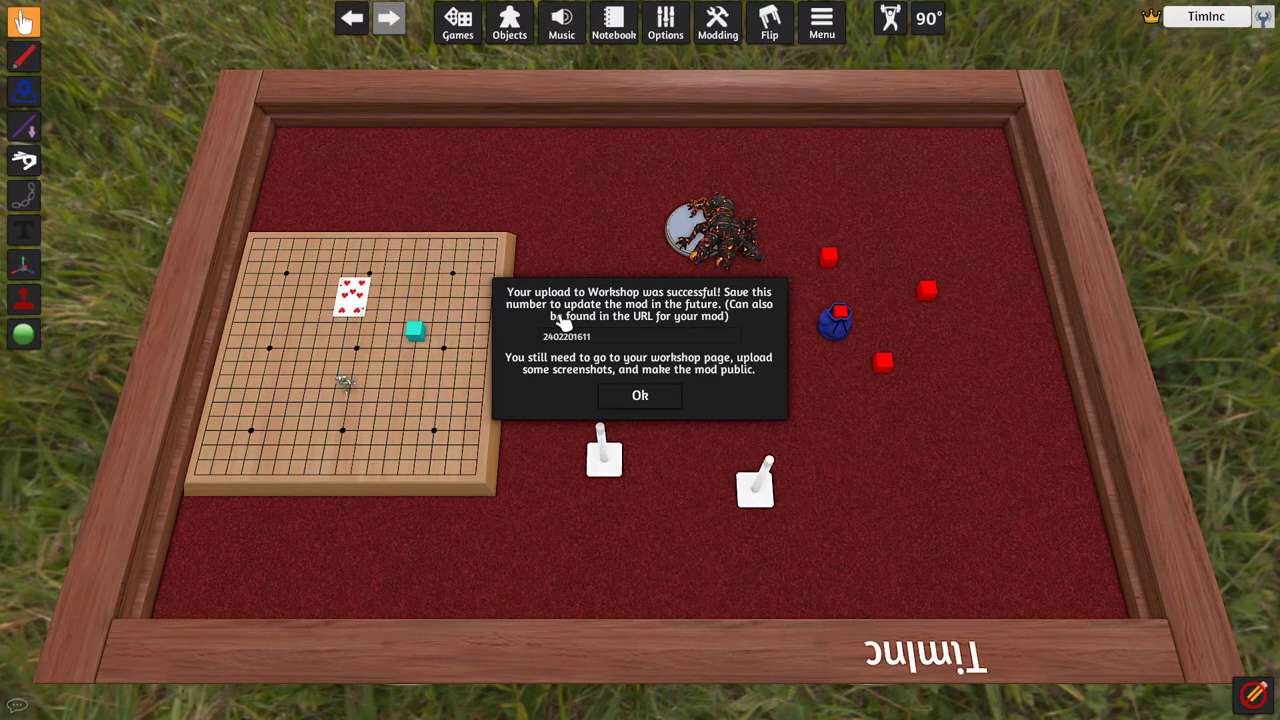
Select the new mod number, then dismiss the upload success message with Ok.
left_click(665, 338)
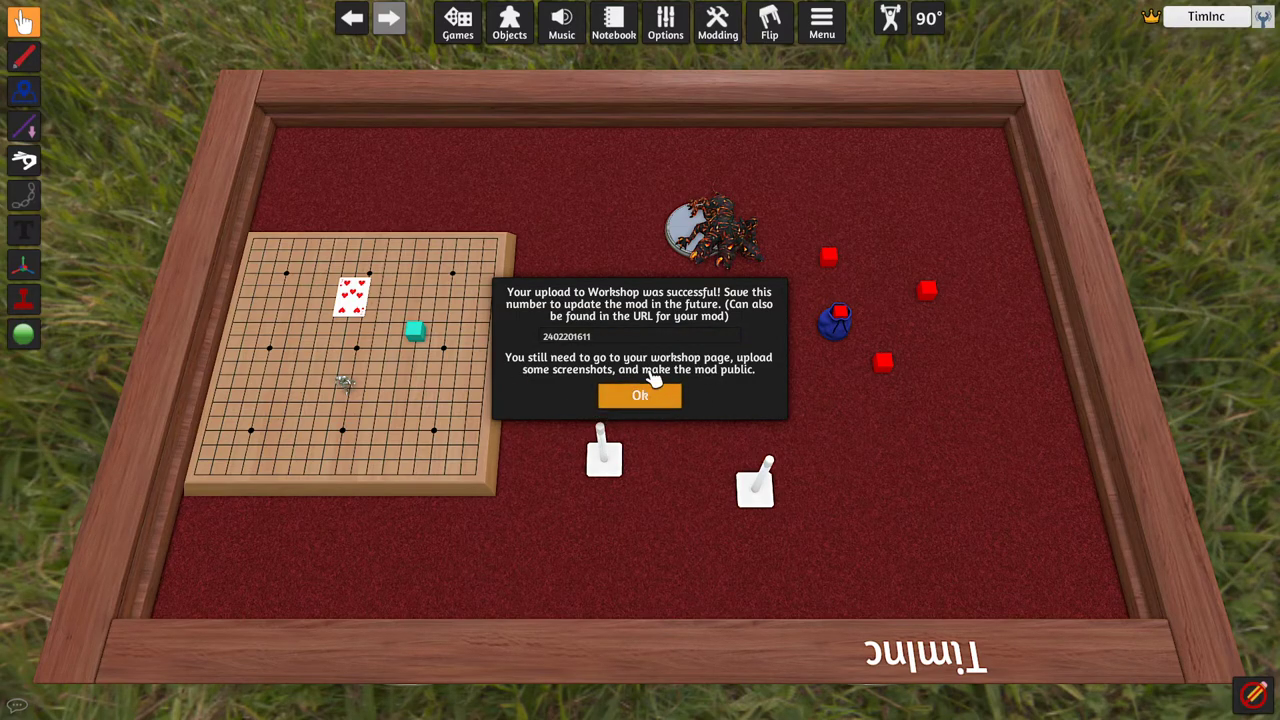
left_click(652, 396)
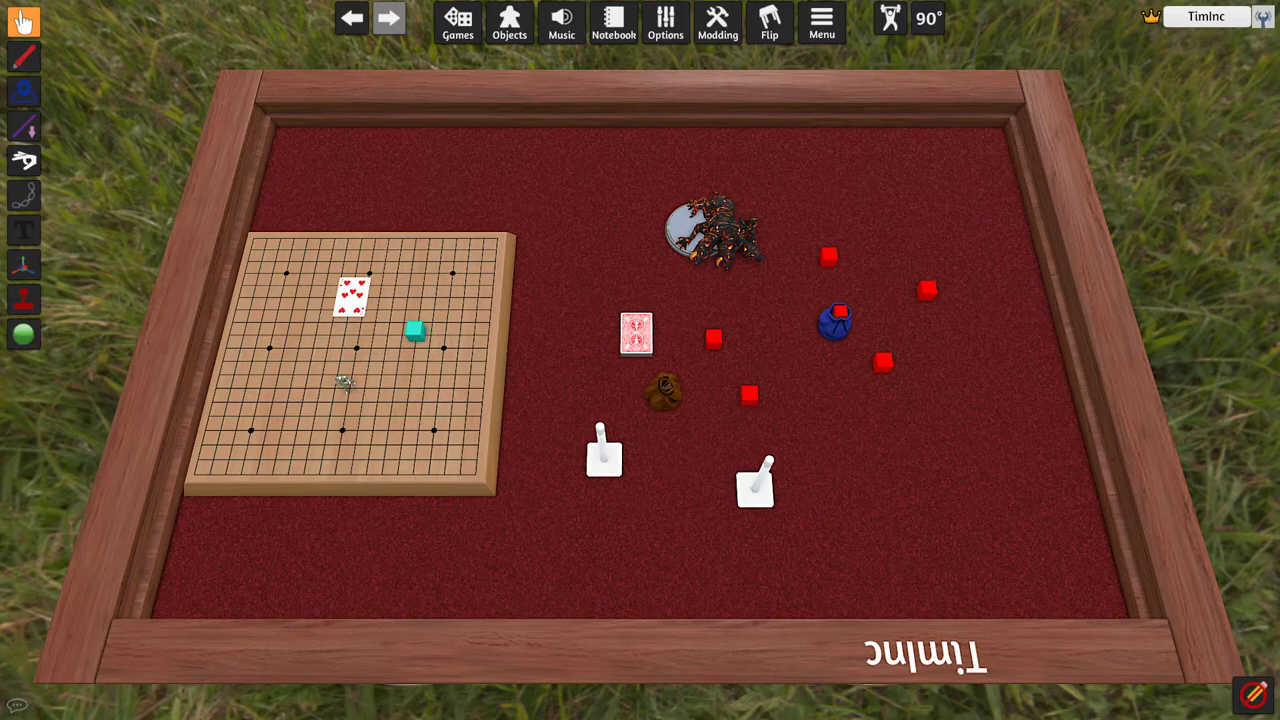
Switch to Steam and list the Tabletop Simulator Workshop files you've posted.
key("alt+Tab")
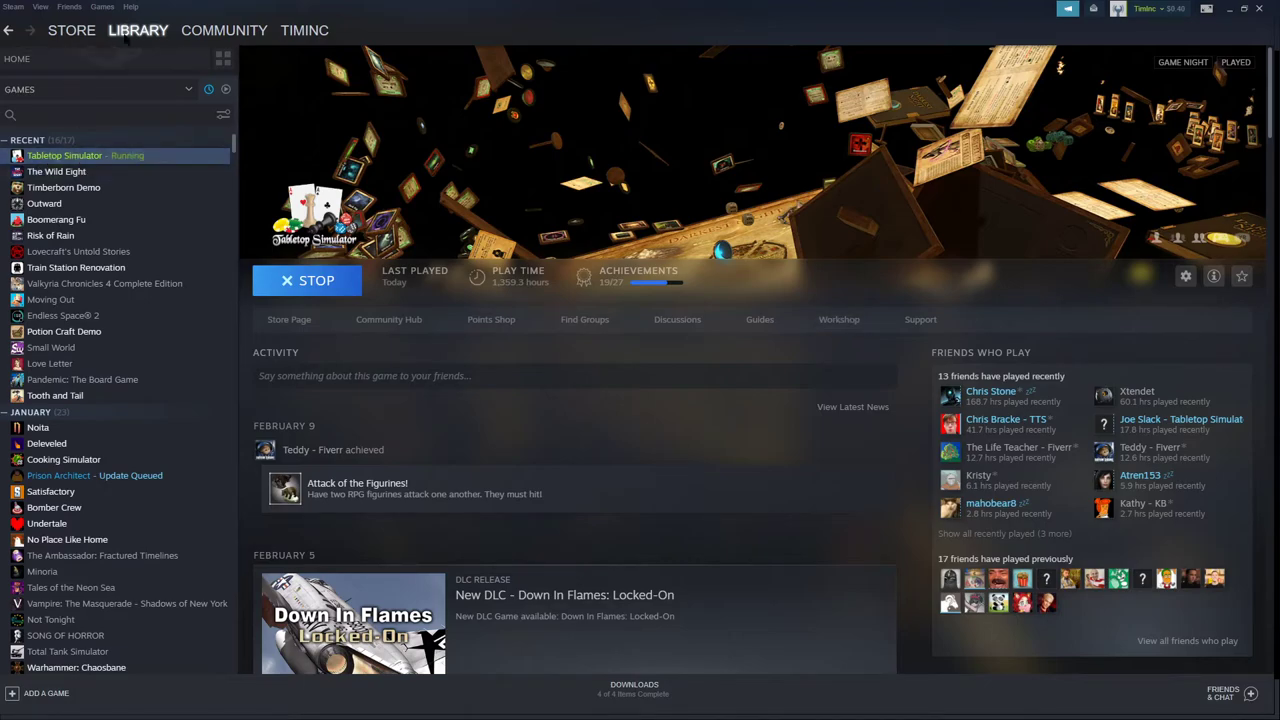
left_click(866, 320)
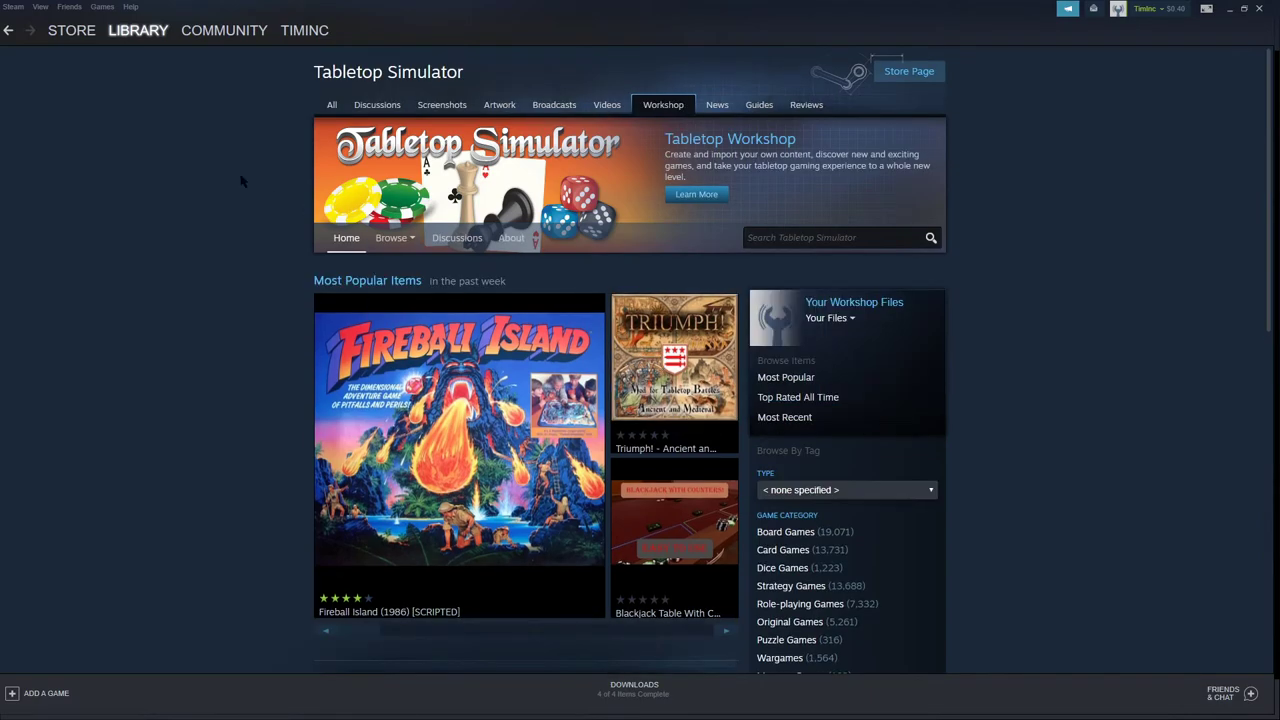
left_click(852, 318)
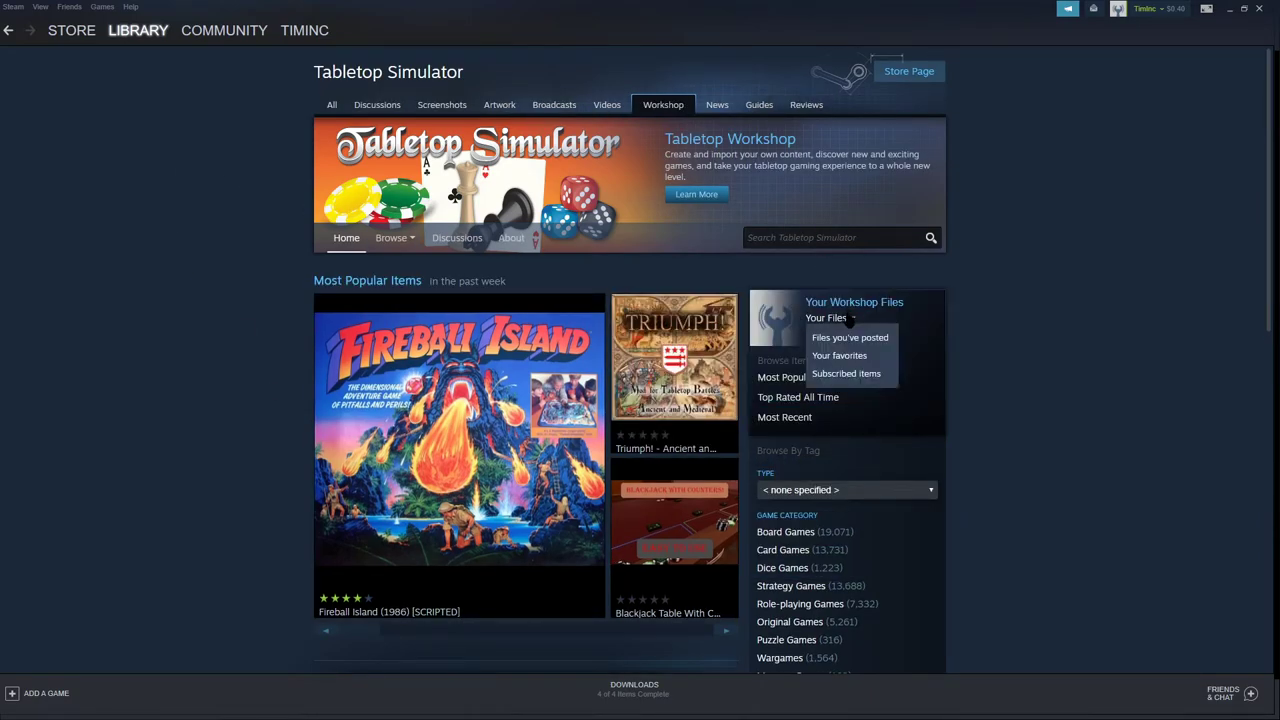
left_click(854, 341)
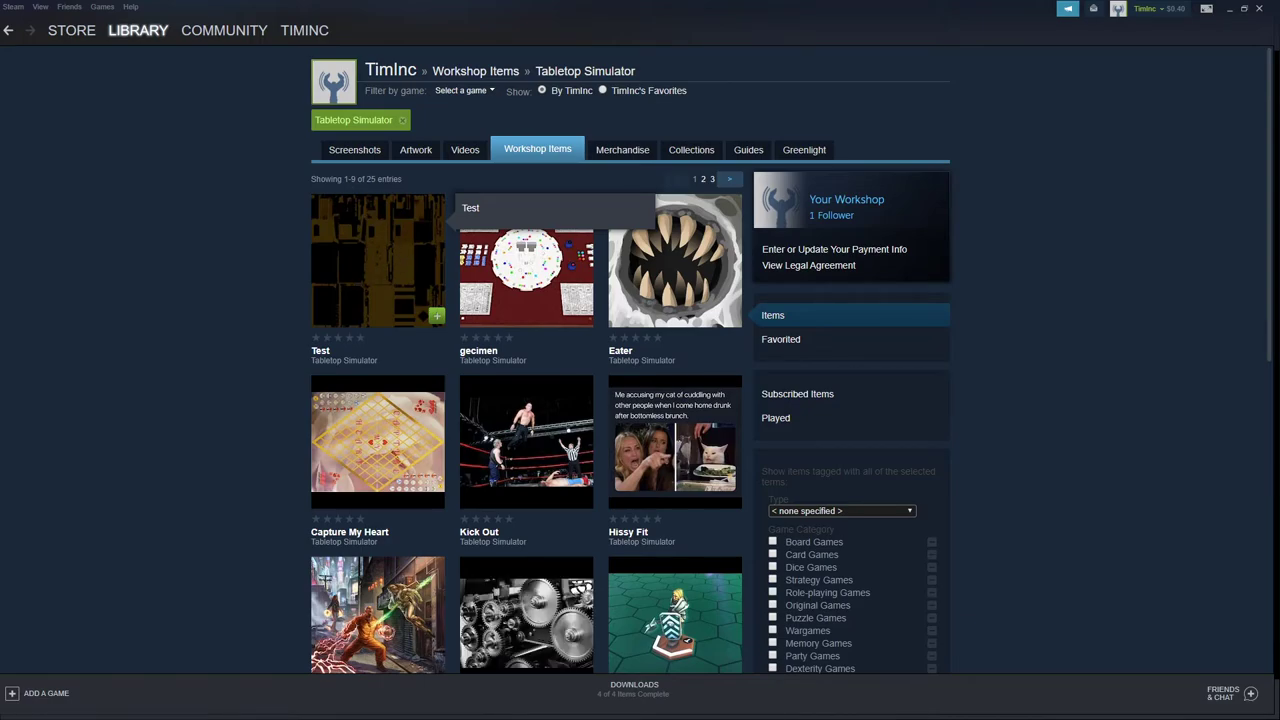
Open the Test item's Workshop page and look through its Discussions and Comments tabs.
left_click(377, 260)
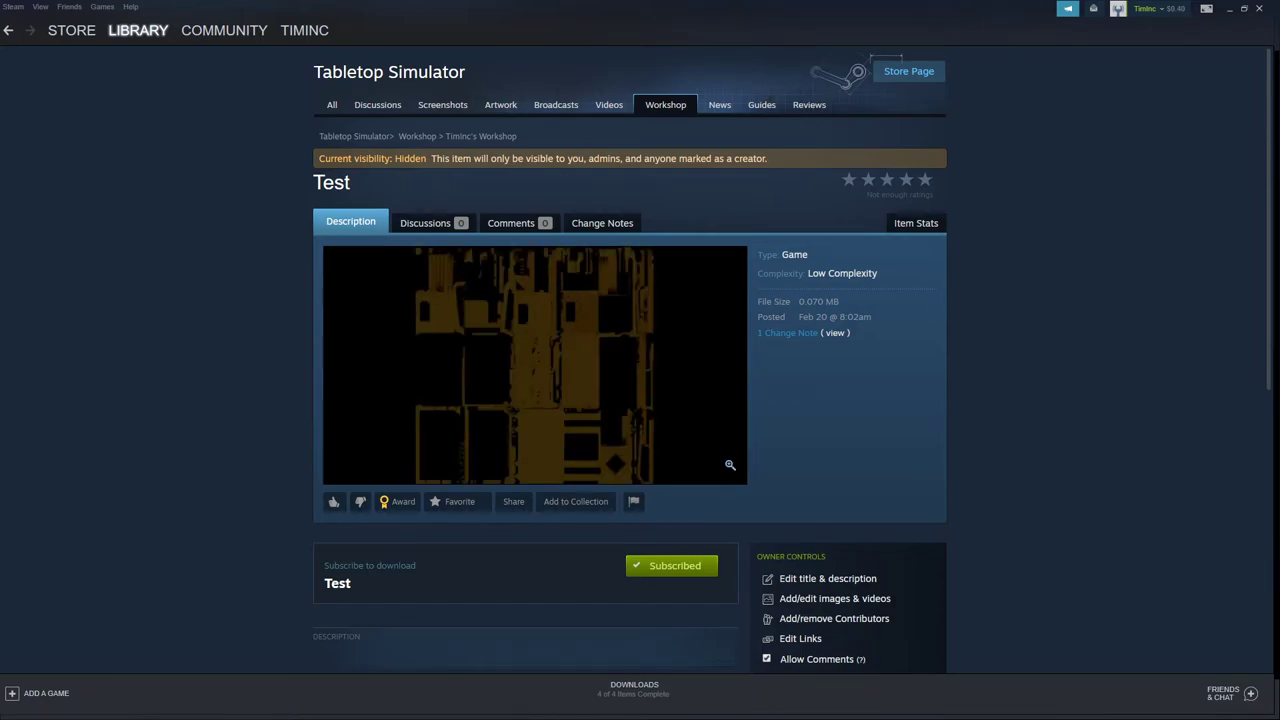
scroll(206, 350, "down", 2)
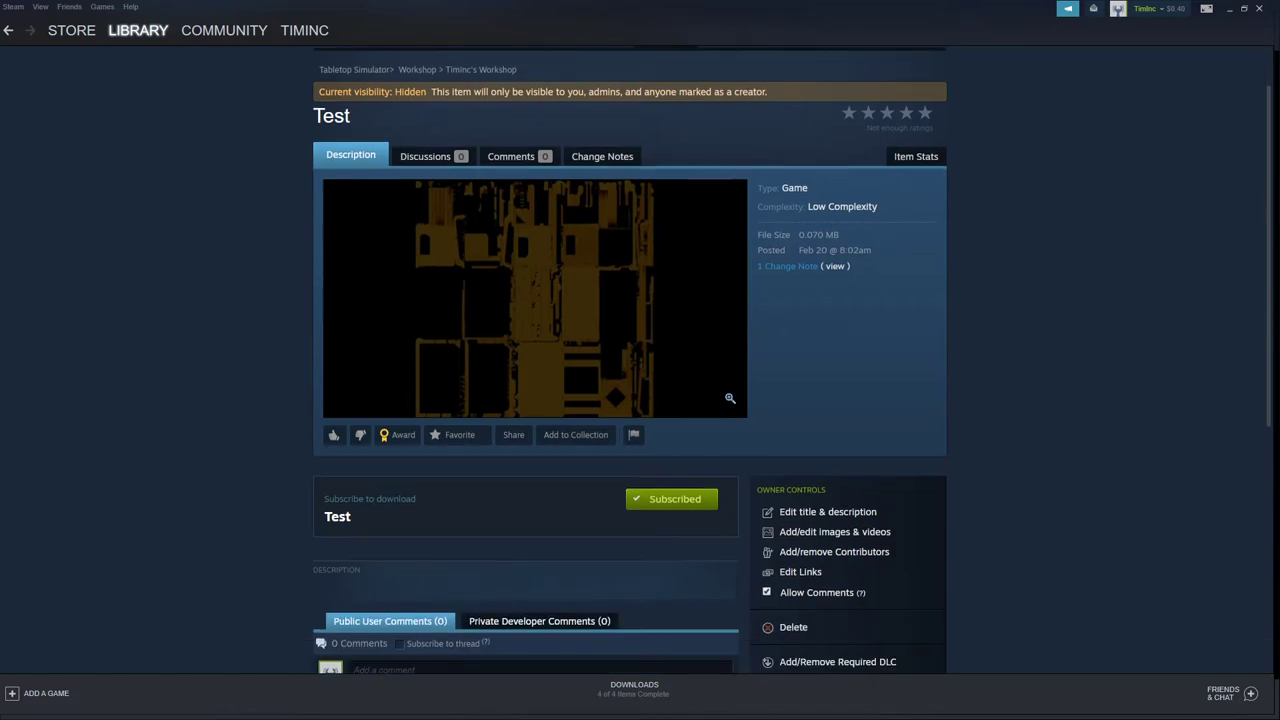
scroll(206, 350, "up", 2)
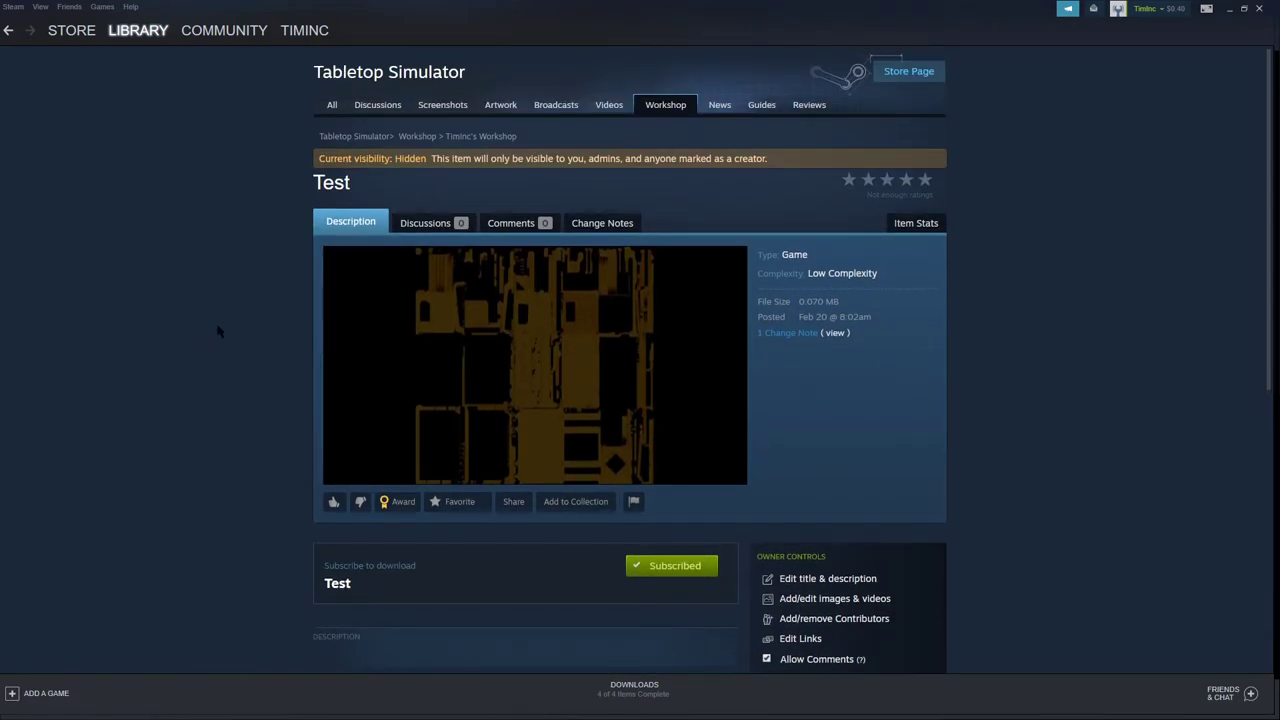
scroll(216, 330, "down", 2)
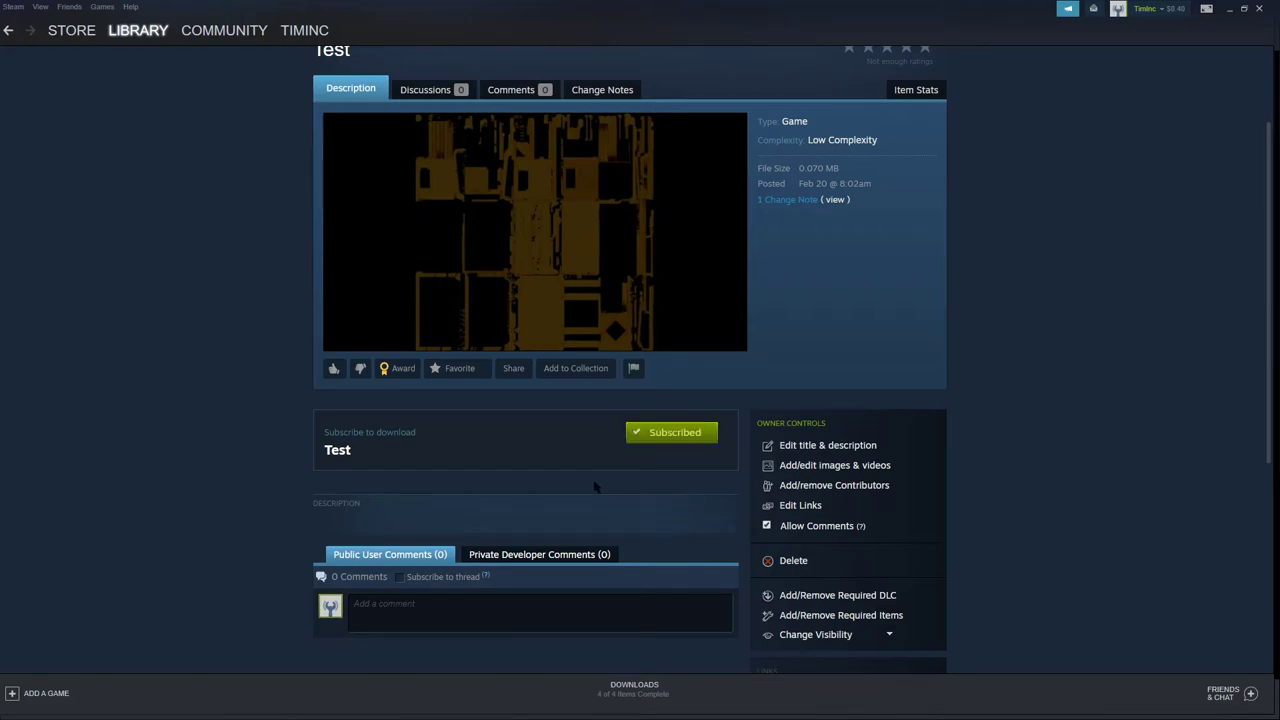
scroll(594, 487, "up", 2)
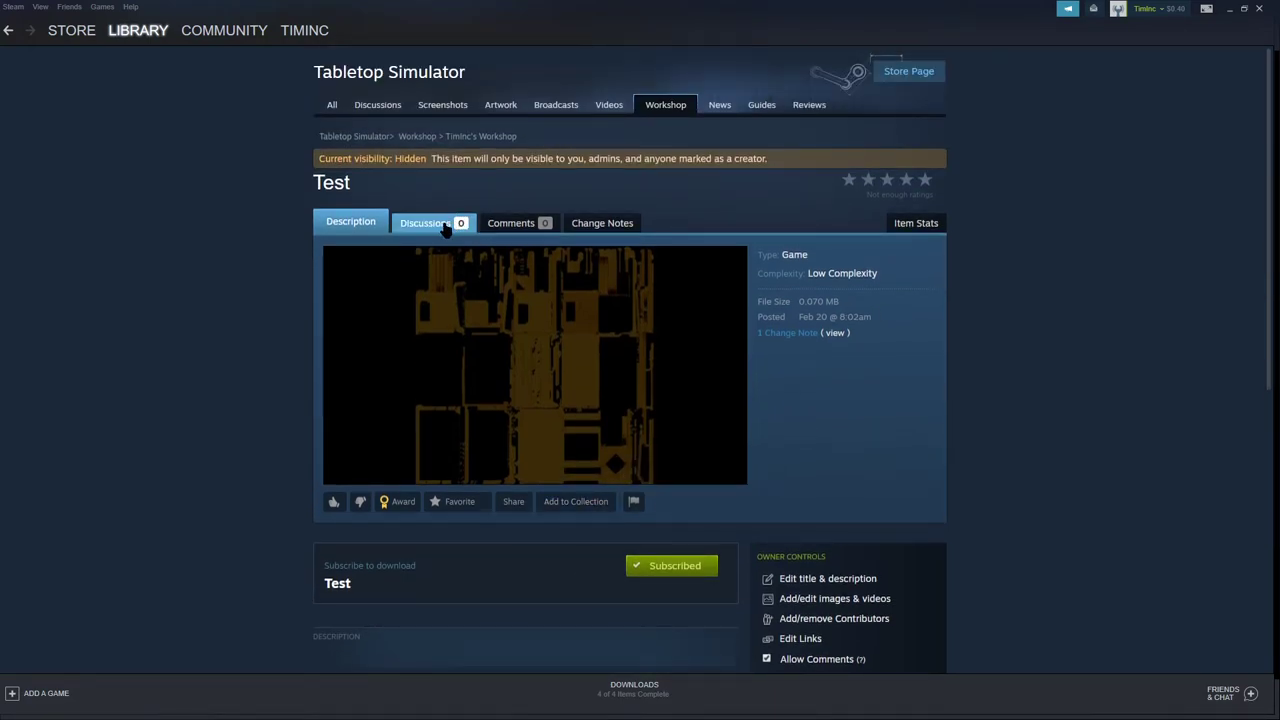
scroll(994, 331, "down", 2)
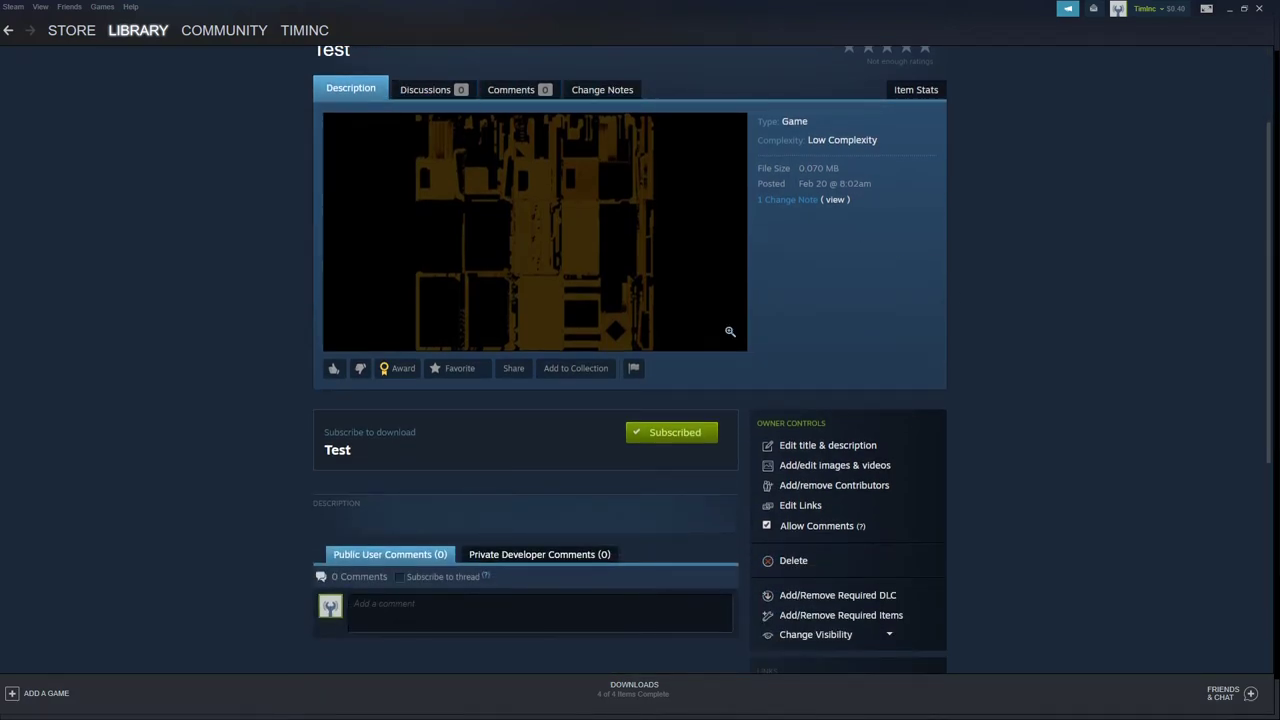
scroll(434, 229, "up", 2)
left_click(430, 230)
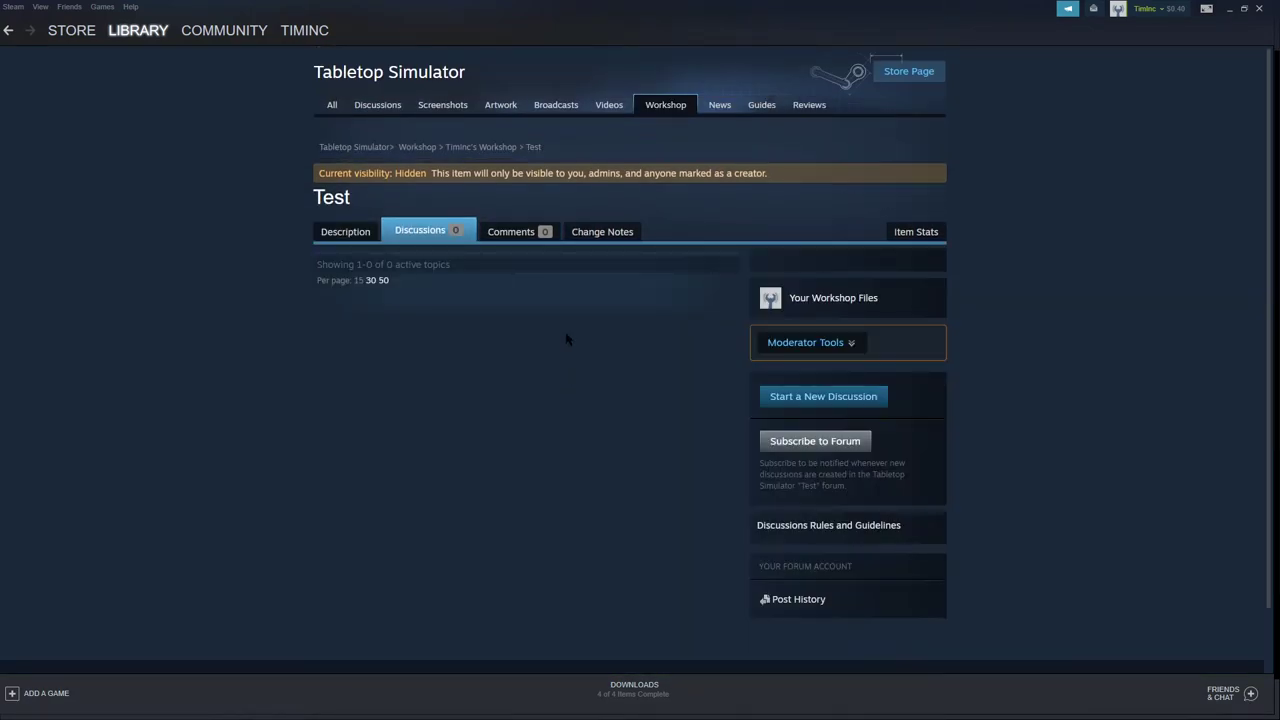
left_click(519, 235)
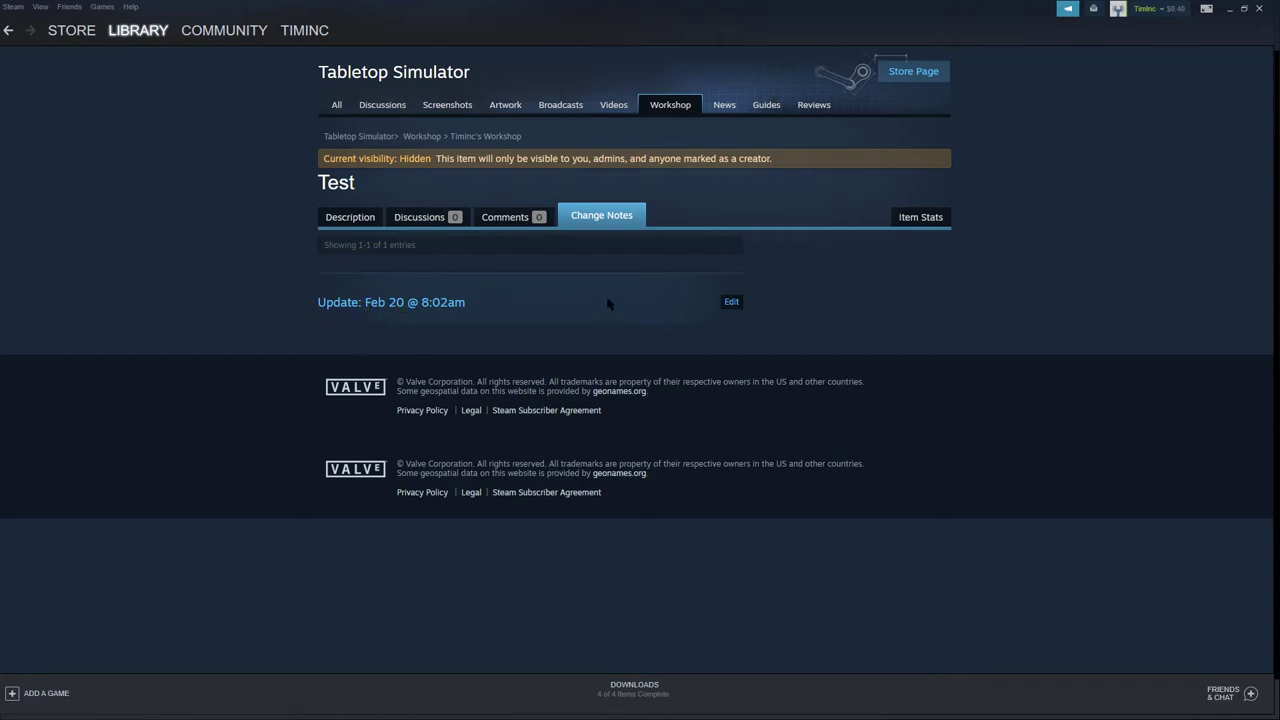
Write 'This is a test!' as the Feb 20 change note, save, and verify it.
left_click(728, 301)
left_click(534, 358)
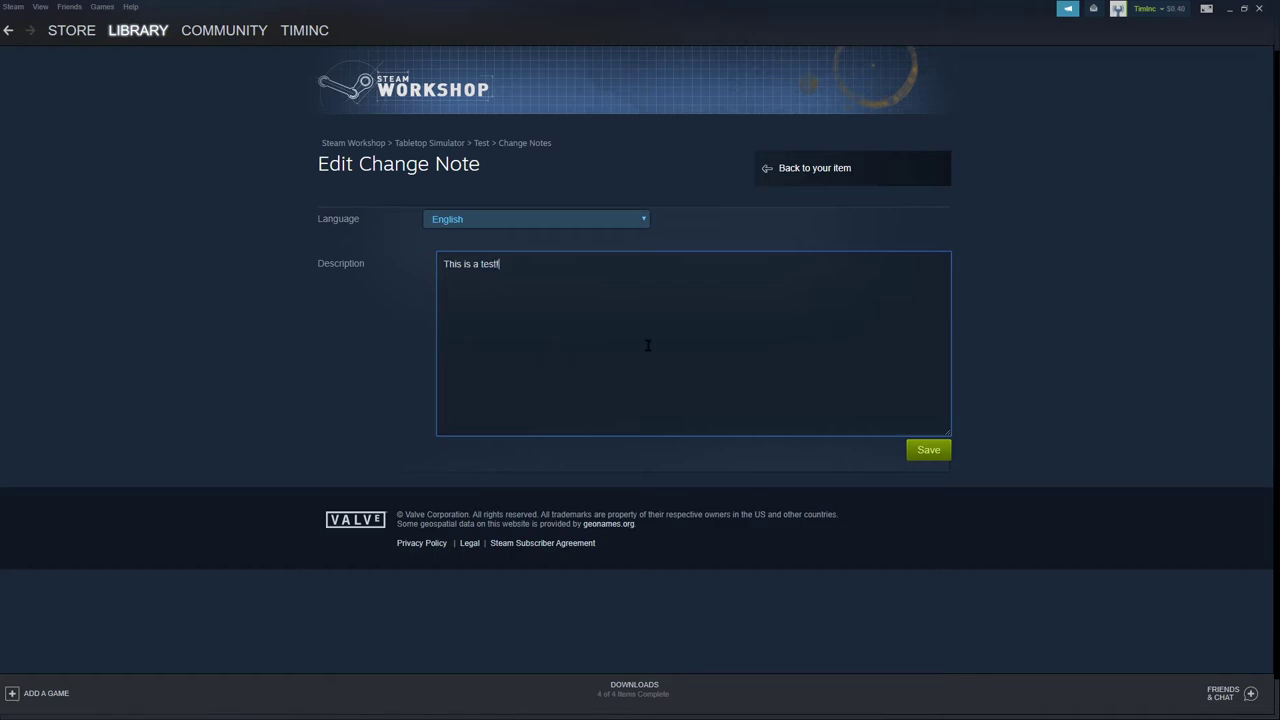
left_click(929, 450)
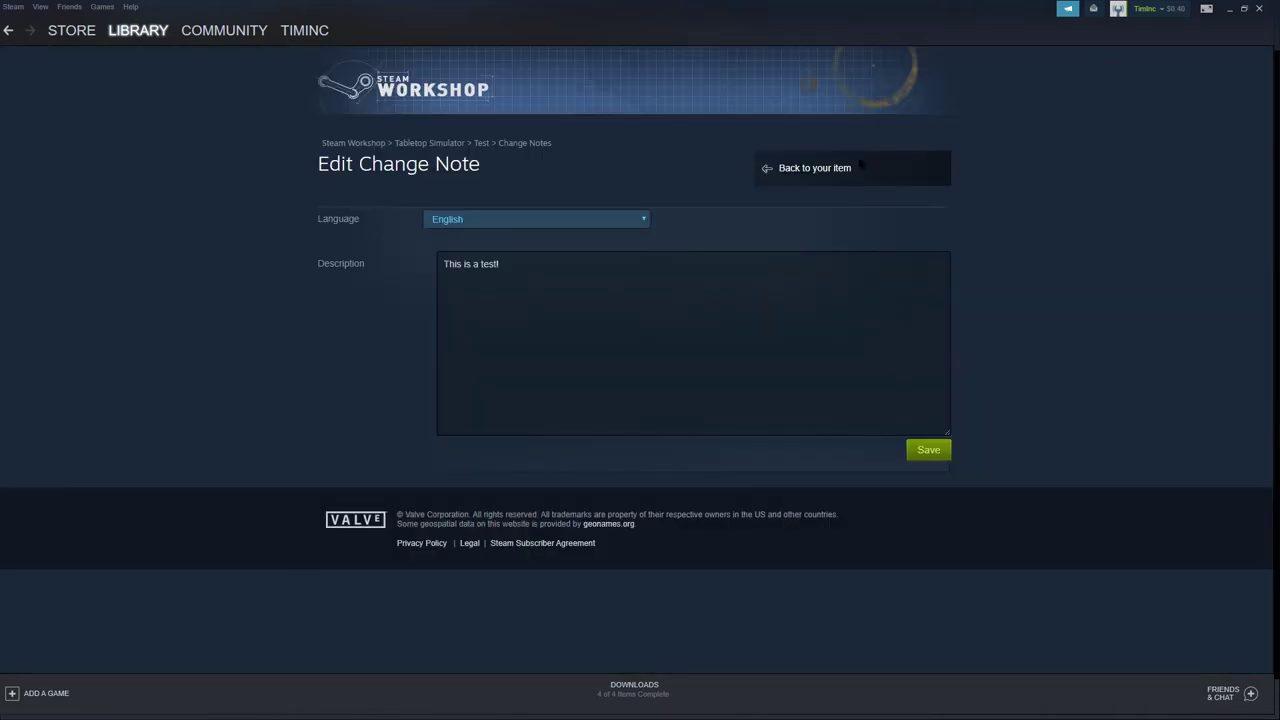
left_click(829, 175)
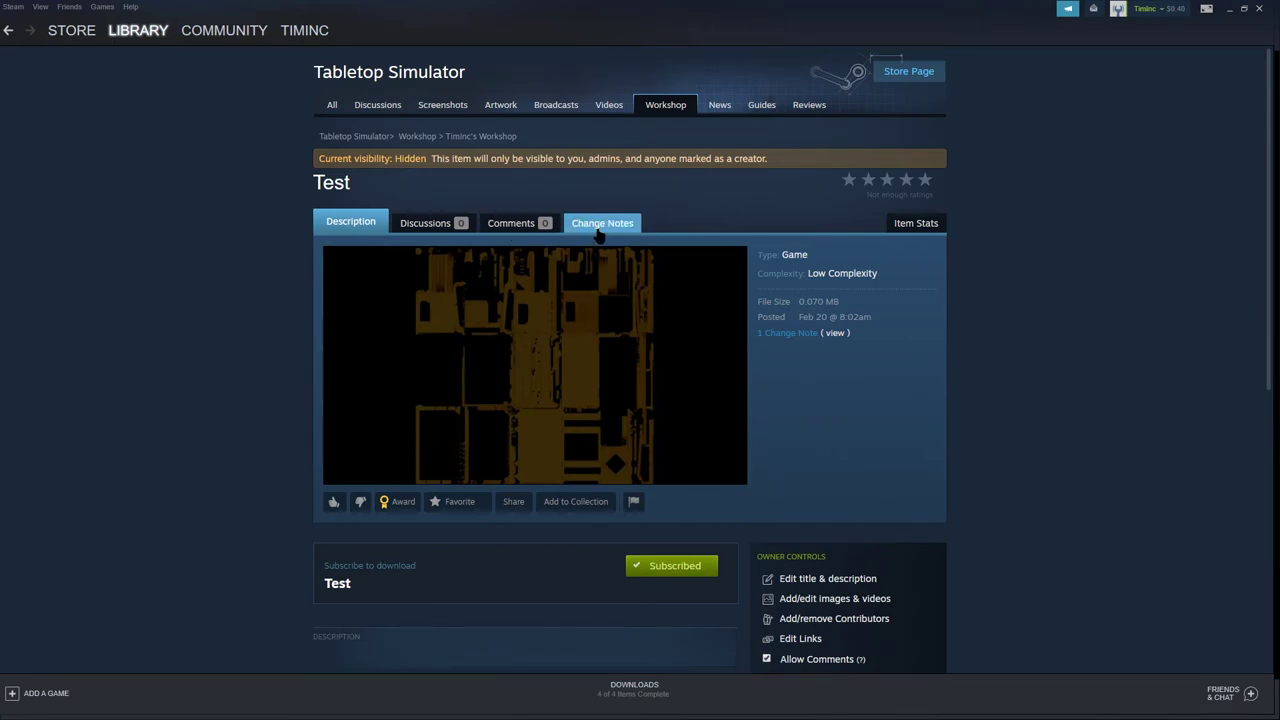
left_click(601, 224)
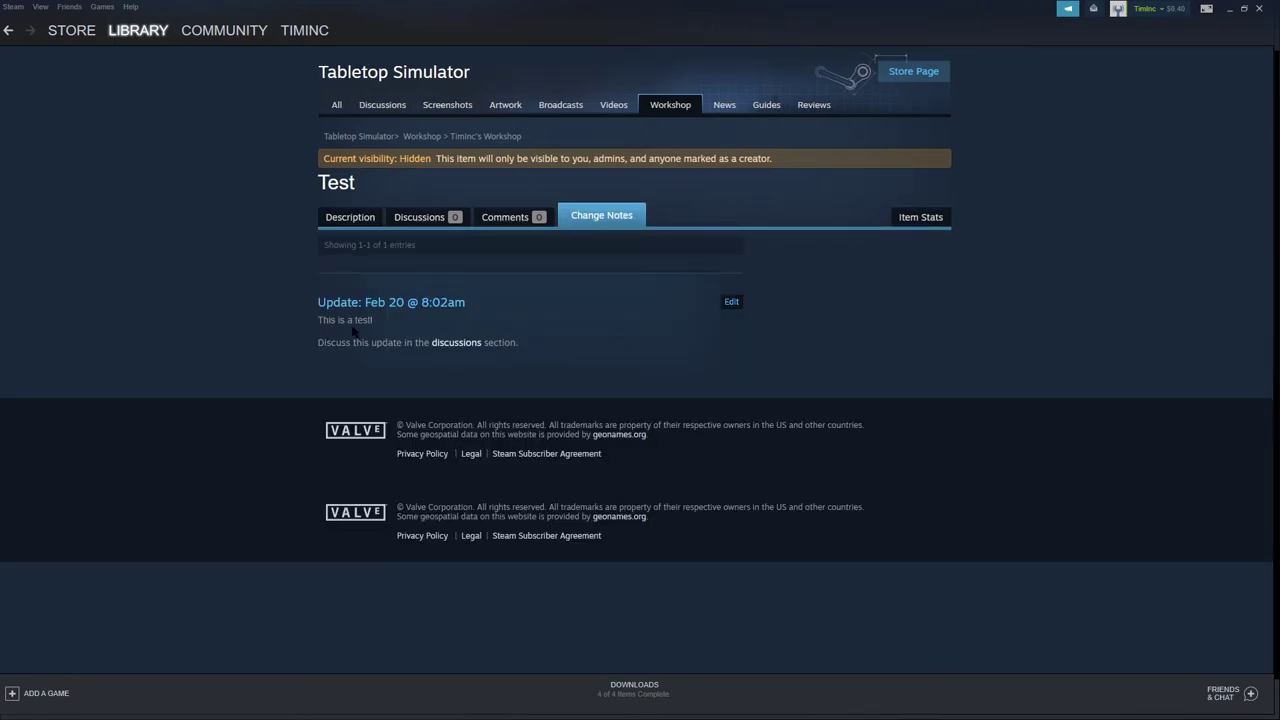
View Discussions, scroll down to Owner Controls, and open the Change Visibility dropdown.
left_click(463, 348)
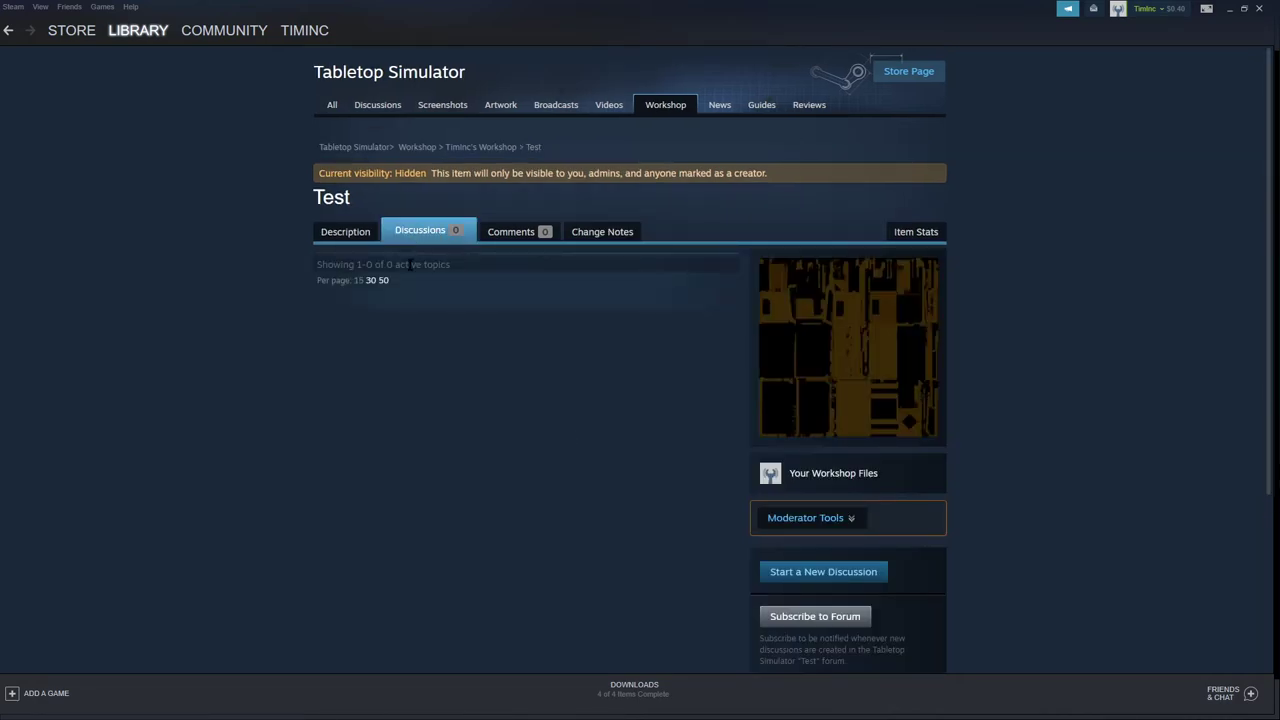
scroll(697, 517, "down", 1)
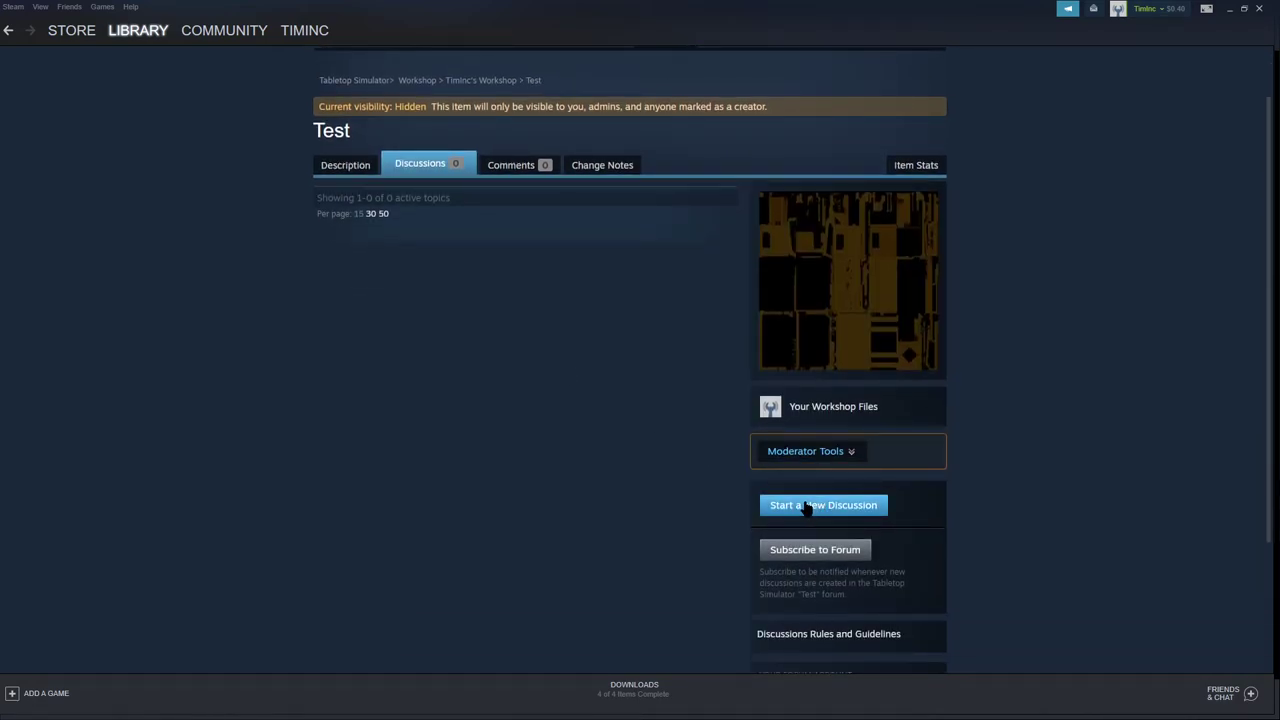
scroll(175, 368, "down", 2)
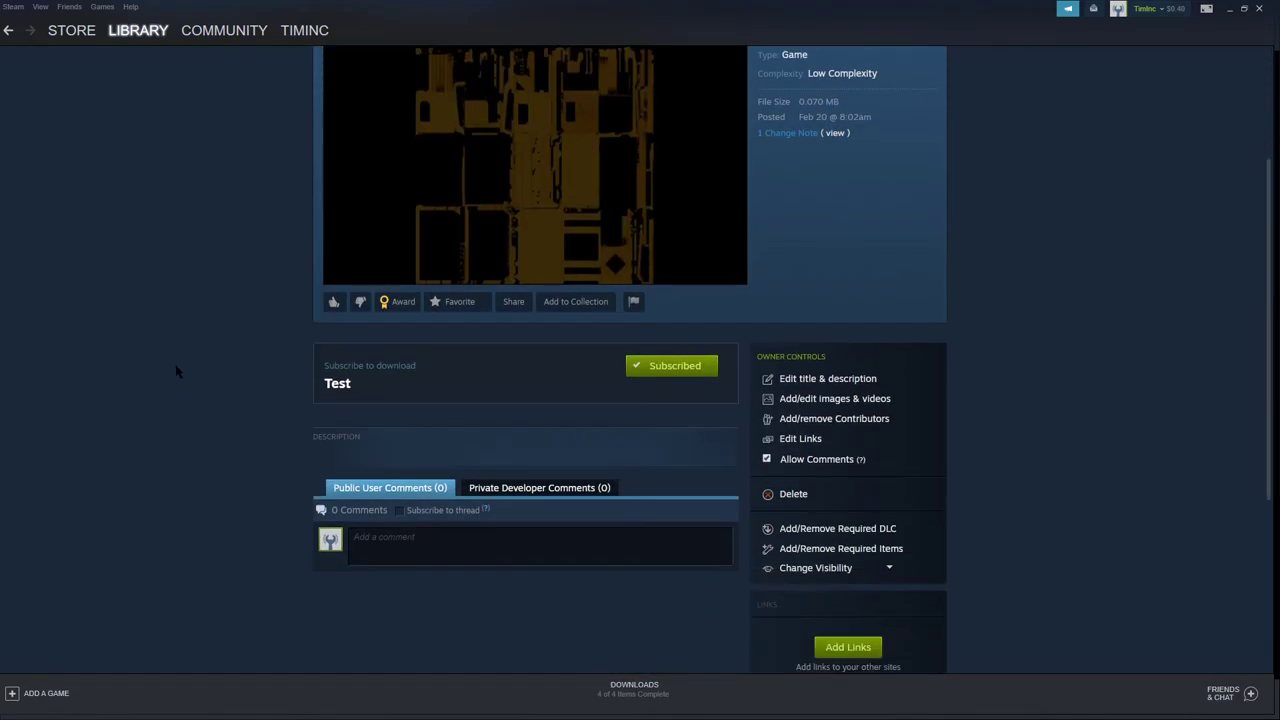
scroll(172, 371, "up", 1)
scroll(997, 310, "down", 3)
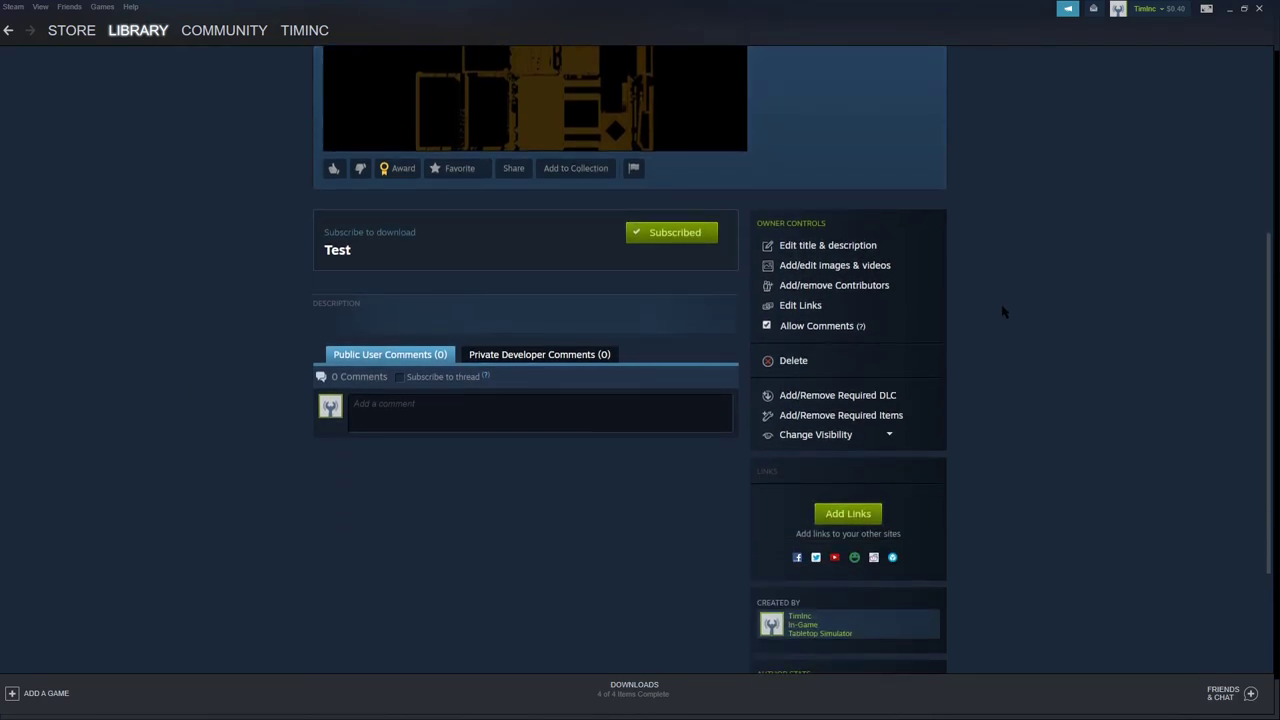
scroll(997, 314, "up", 4)
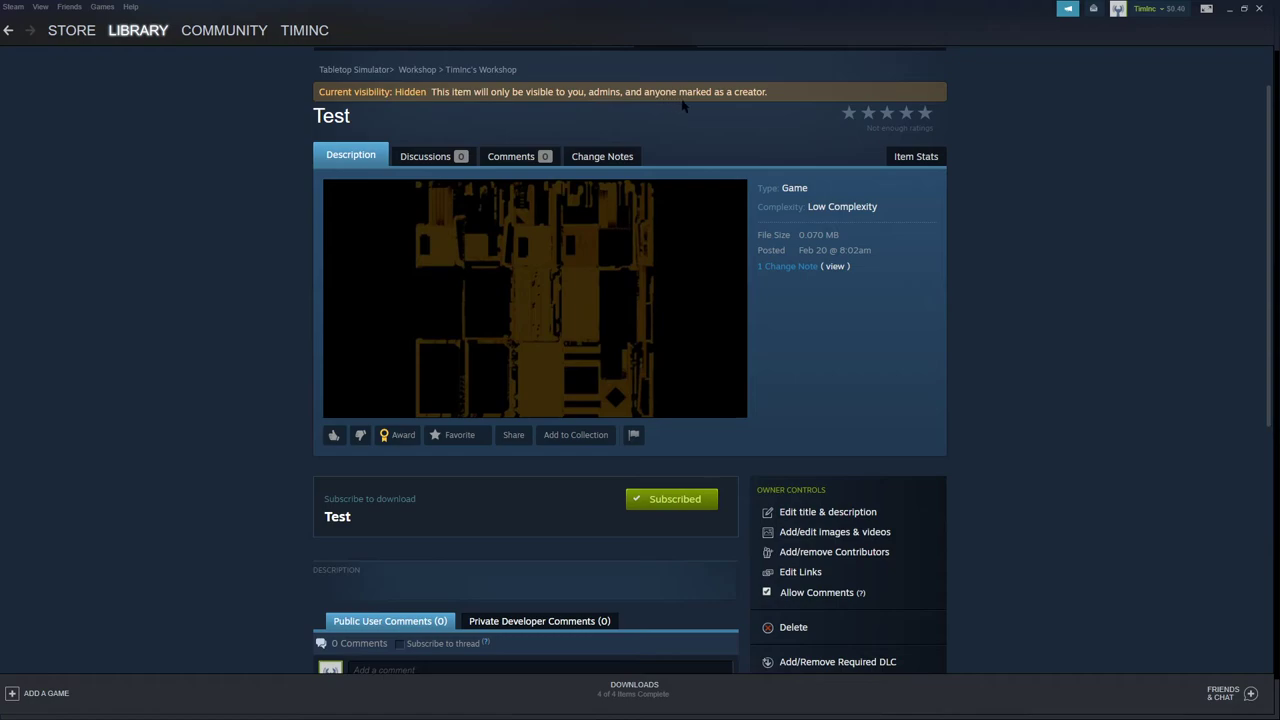
scroll(1000, 292, "down", 2)
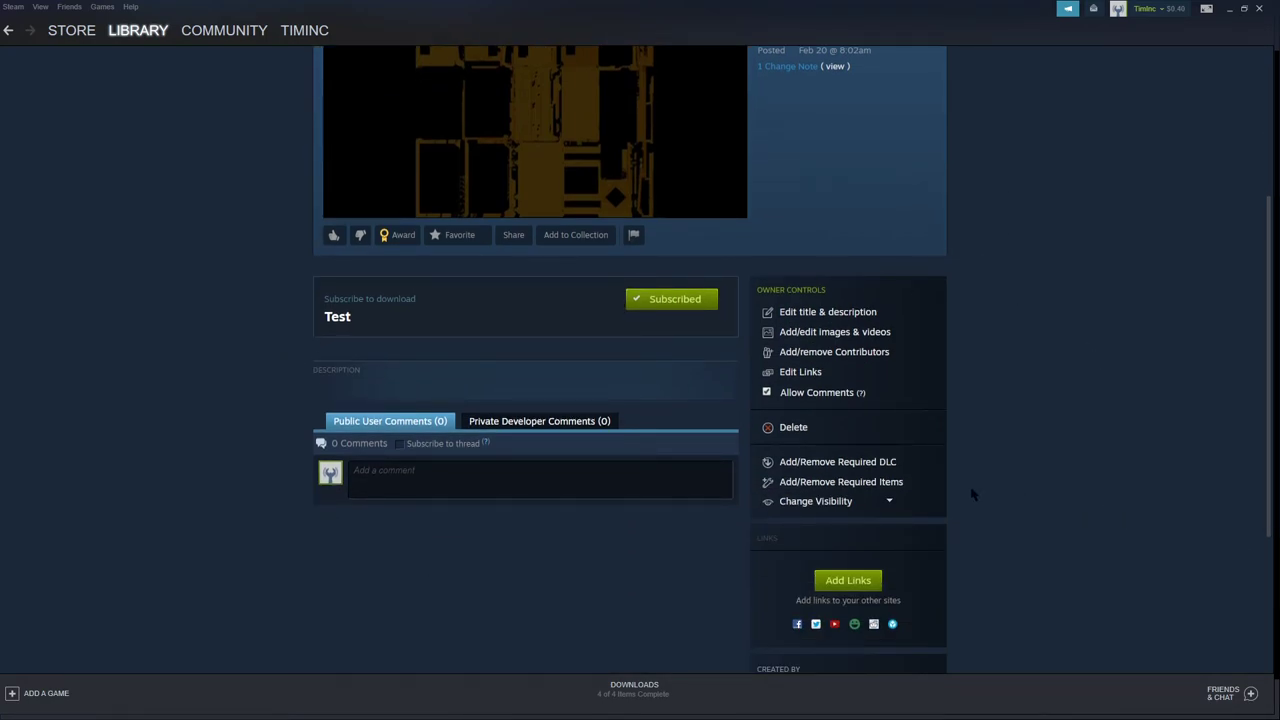
left_click(822, 503)
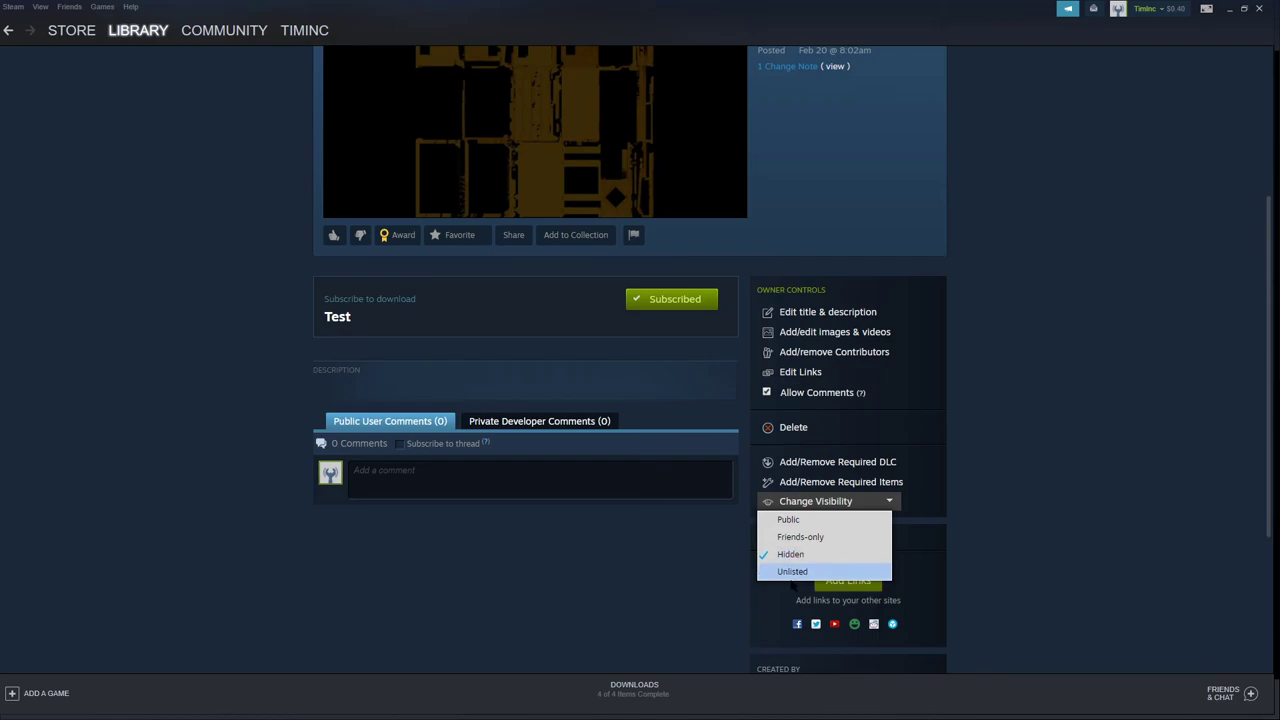
Change the Test item's visibility to Unlisted.
left_click(793, 572)
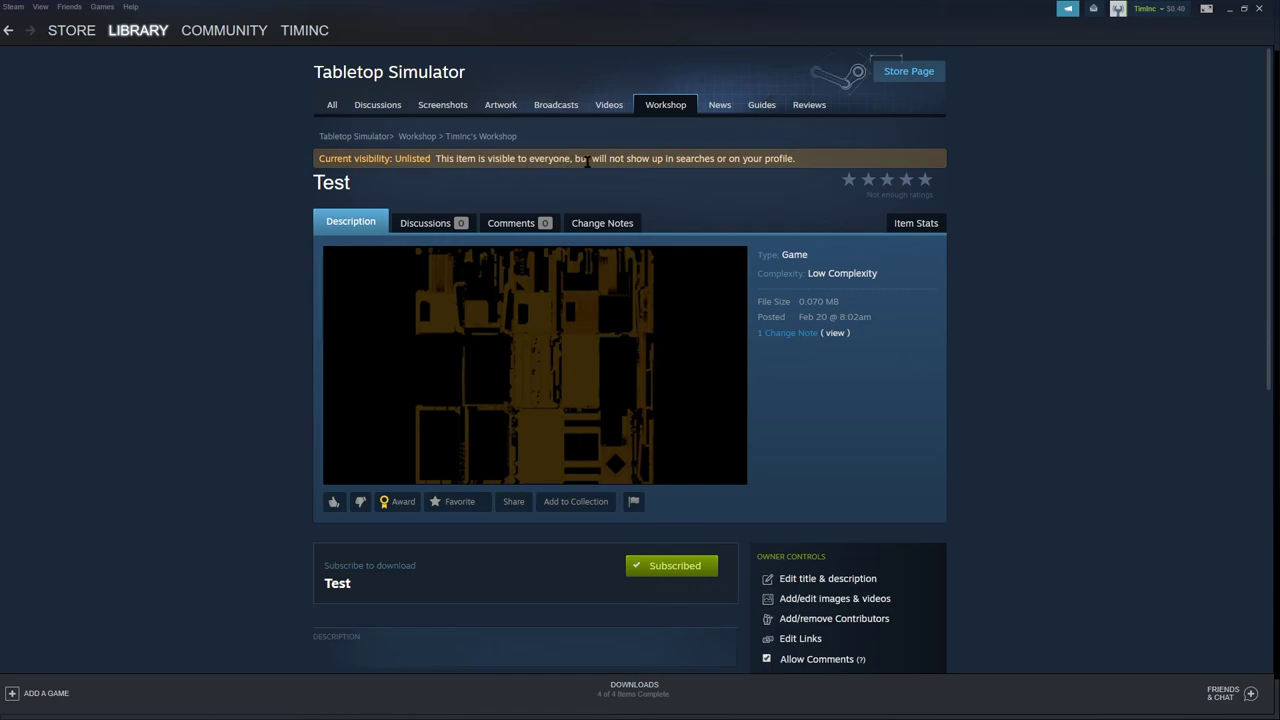
scroll(1090, 283, "down", 3)
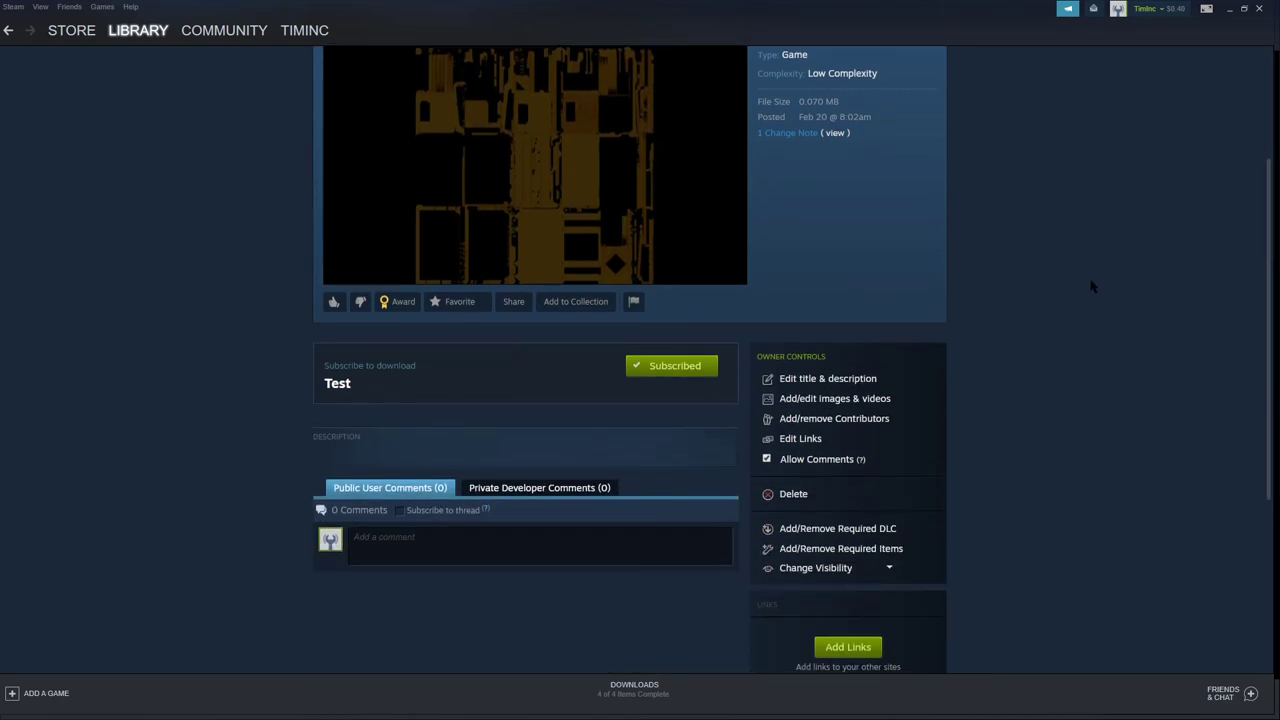
scroll(1040, 292, "up", 3)
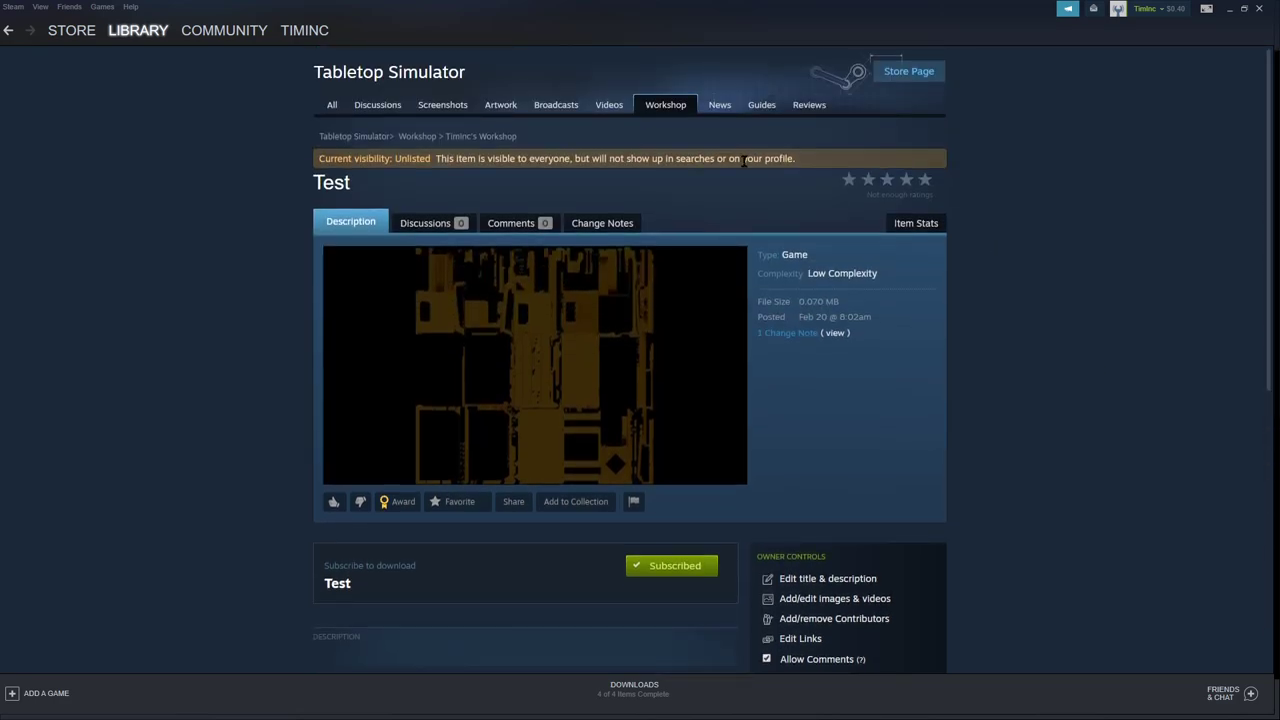
Copy the Test Workshop item's page URL.
right_click(996, 306)
left_click(1030, 374)
right_click(1001, 268)
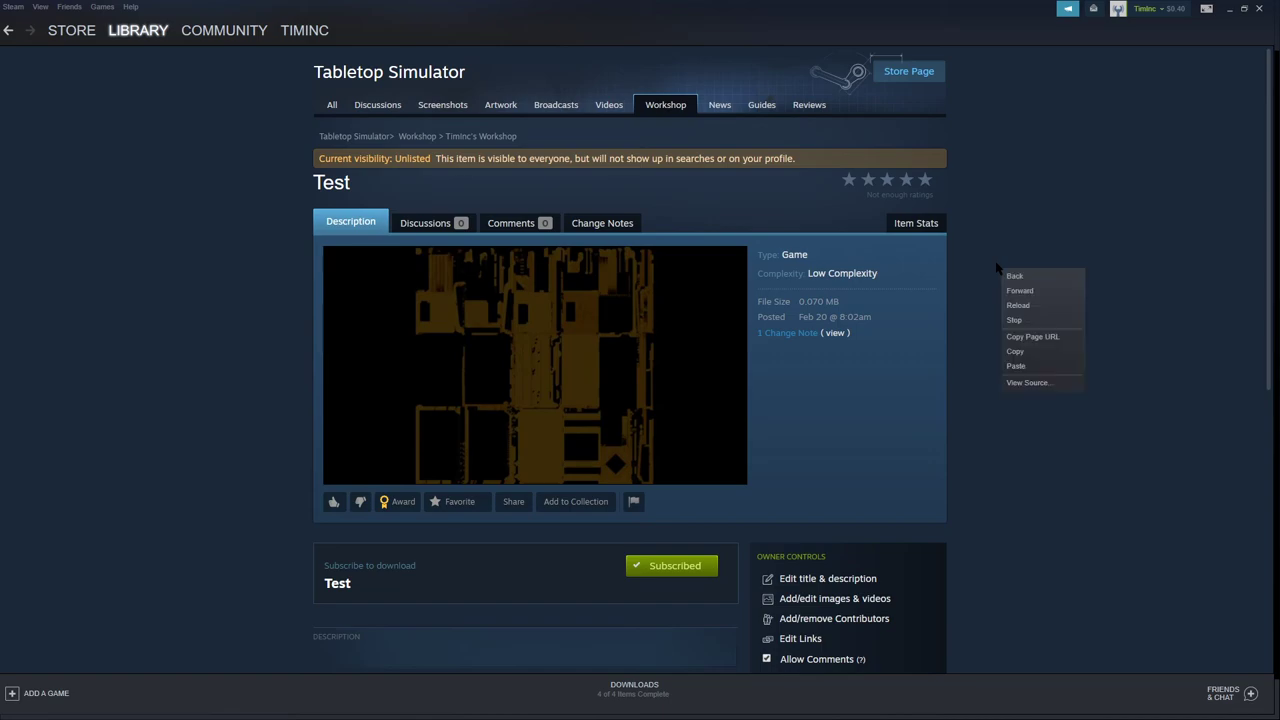
left_click(1048, 340)
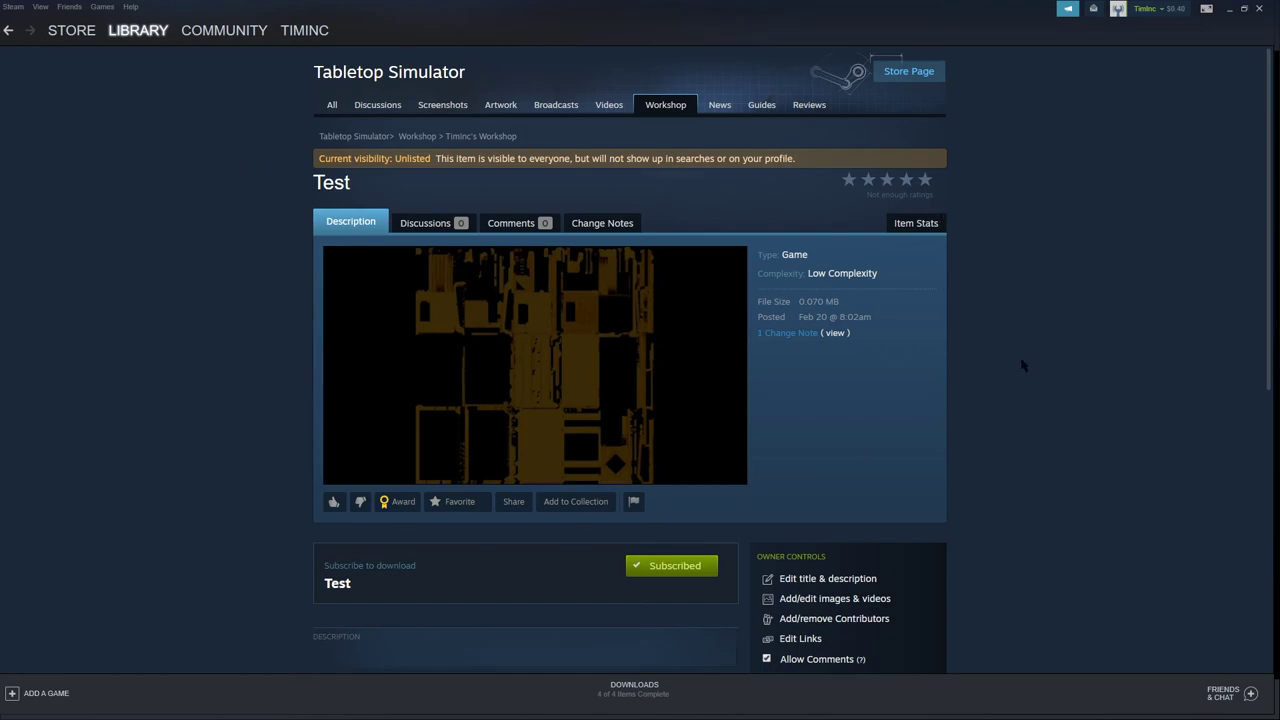
scroll(1015, 365, "down", 3)
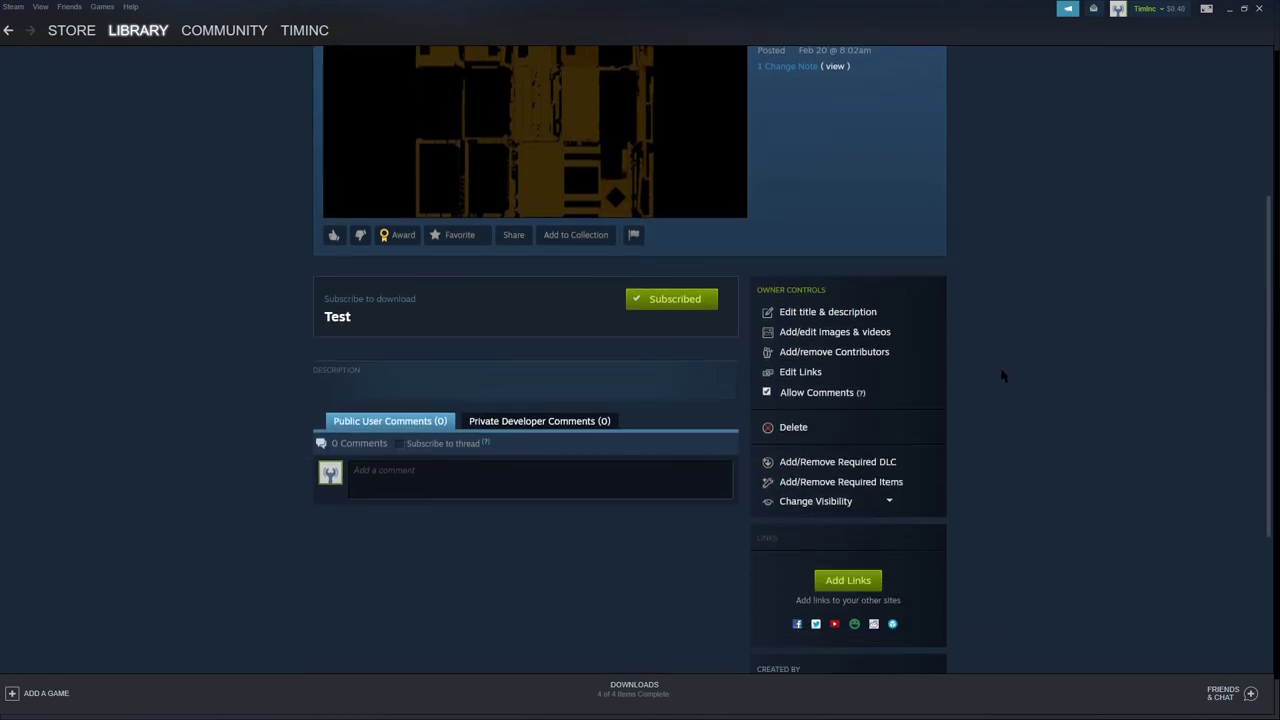
scroll(1120, 280, "up", 3)
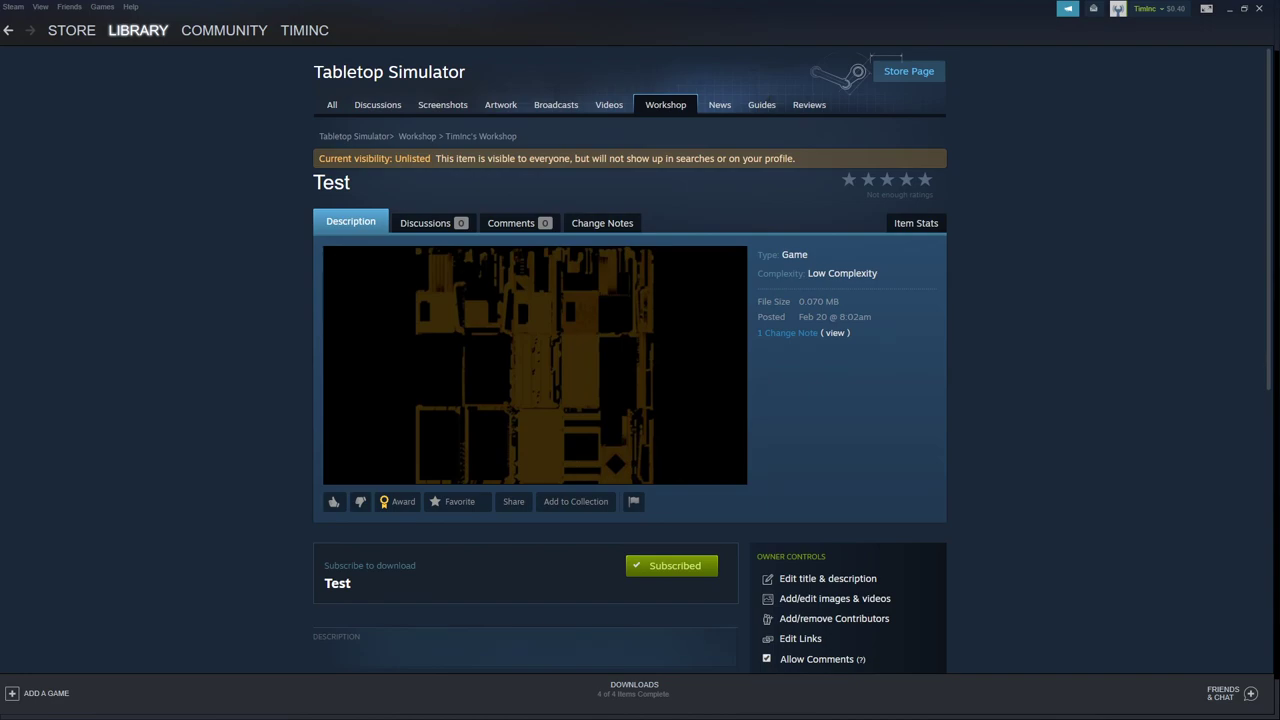